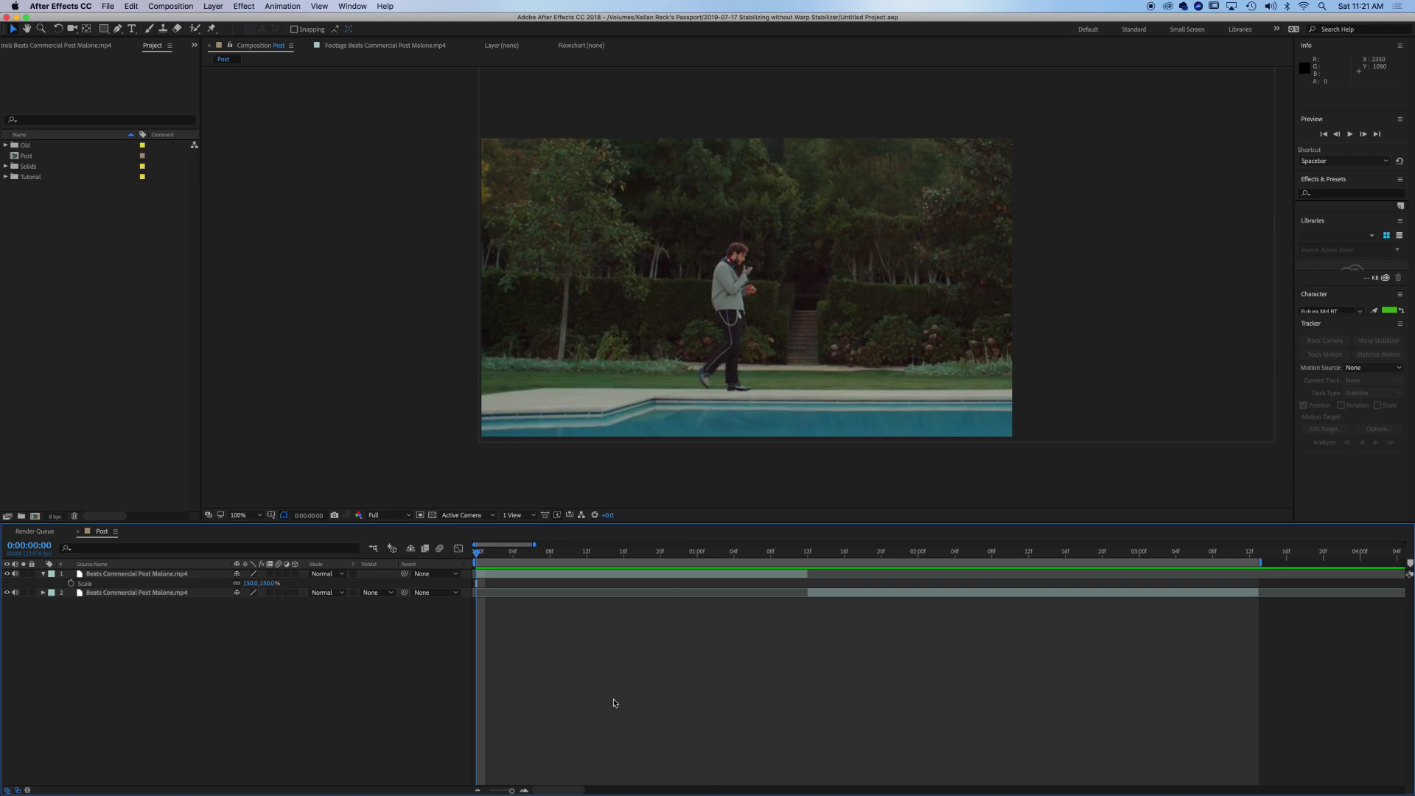
# Scrub through the Post composition, play a short preview, and mute the computer's sound.
pyautogui.moveTo(490, 554)
pyautogui.mouseDown()
pyautogui.moveTo(987, 569)
pyautogui.moveTo(513, 591)
pyautogui.mouseUp()
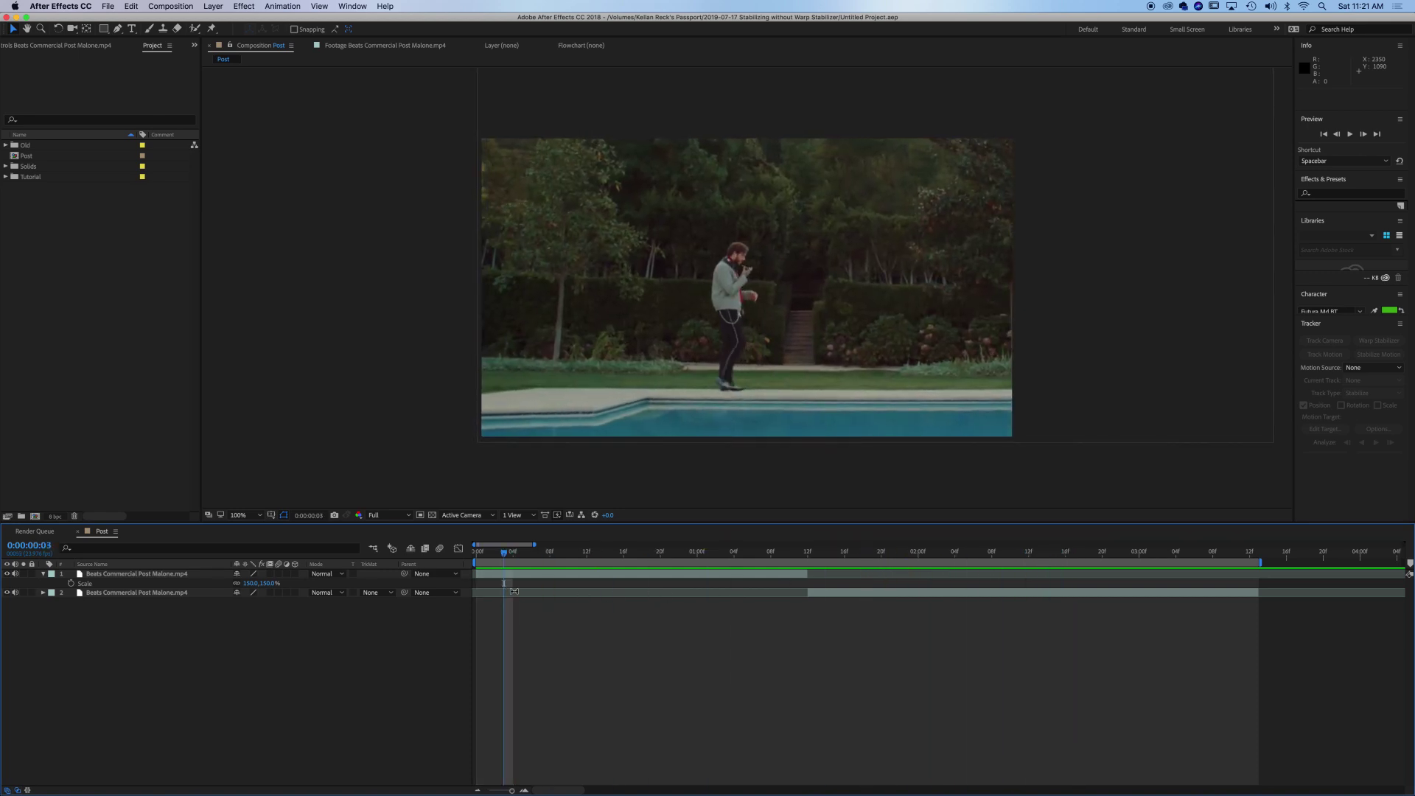
pyautogui.click(540, 554)
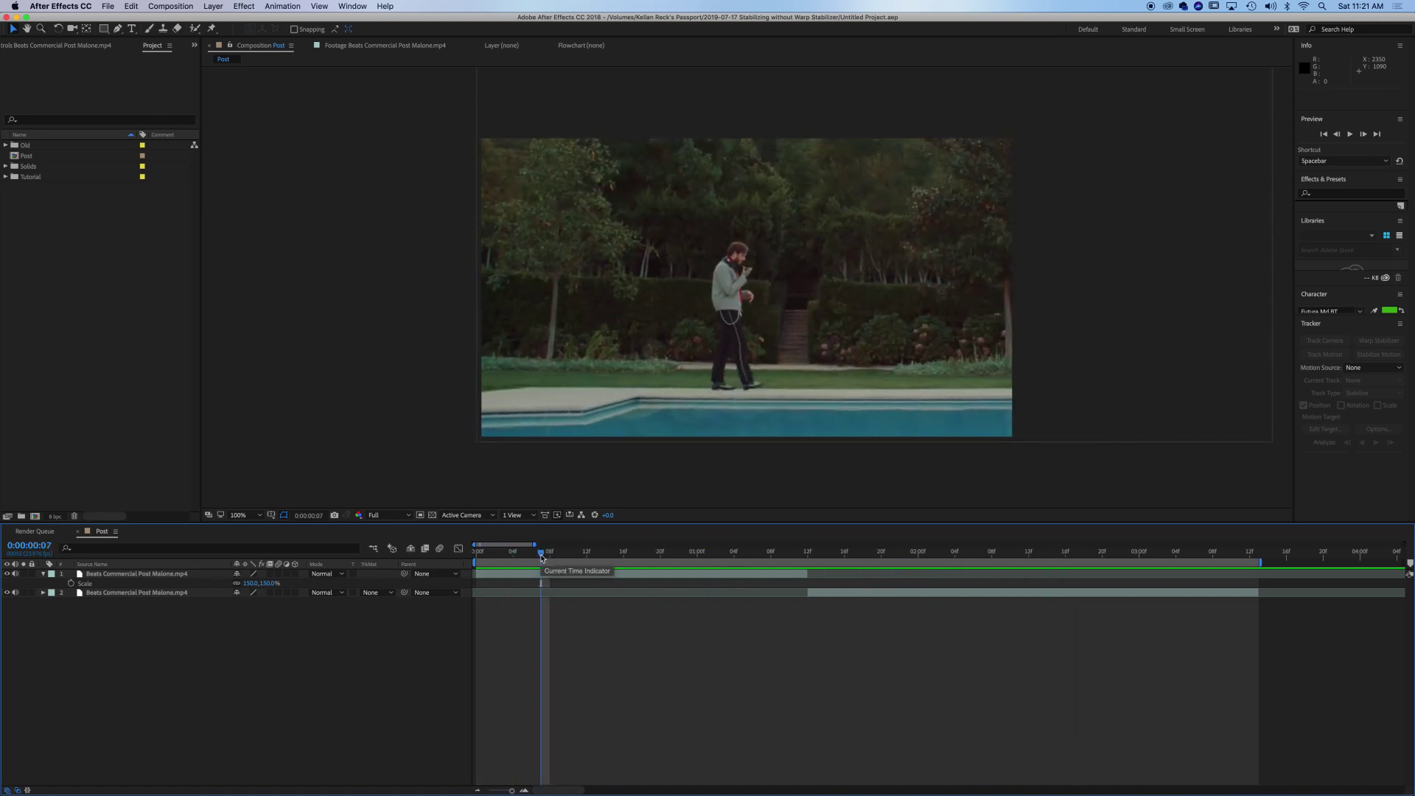
pyautogui.click(616, 561)
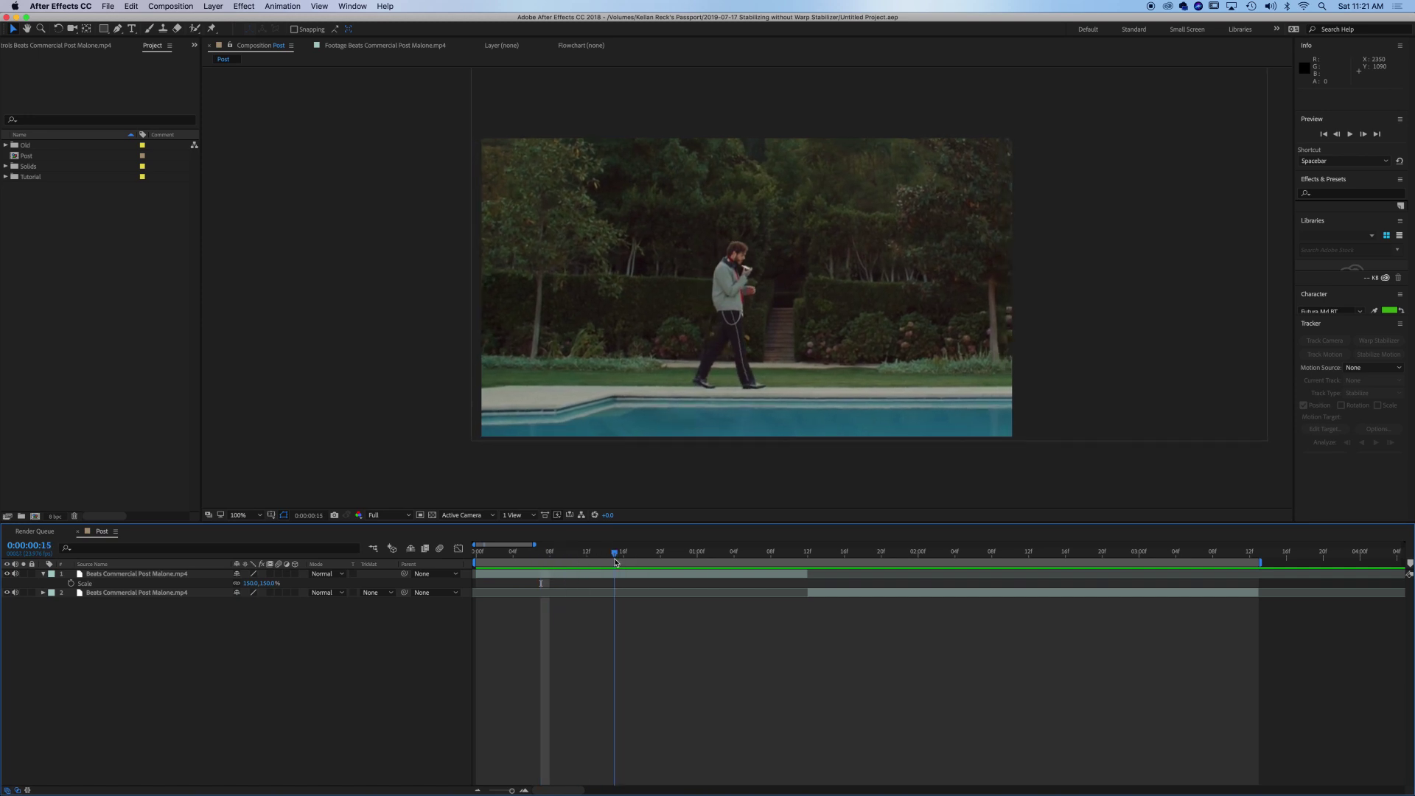
pyautogui.moveTo(616, 561)
pyautogui.mouseDown()
pyautogui.moveTo(659, 566)
pyautogui.moveTo(476, 562)
pyautogui.mouseUp()
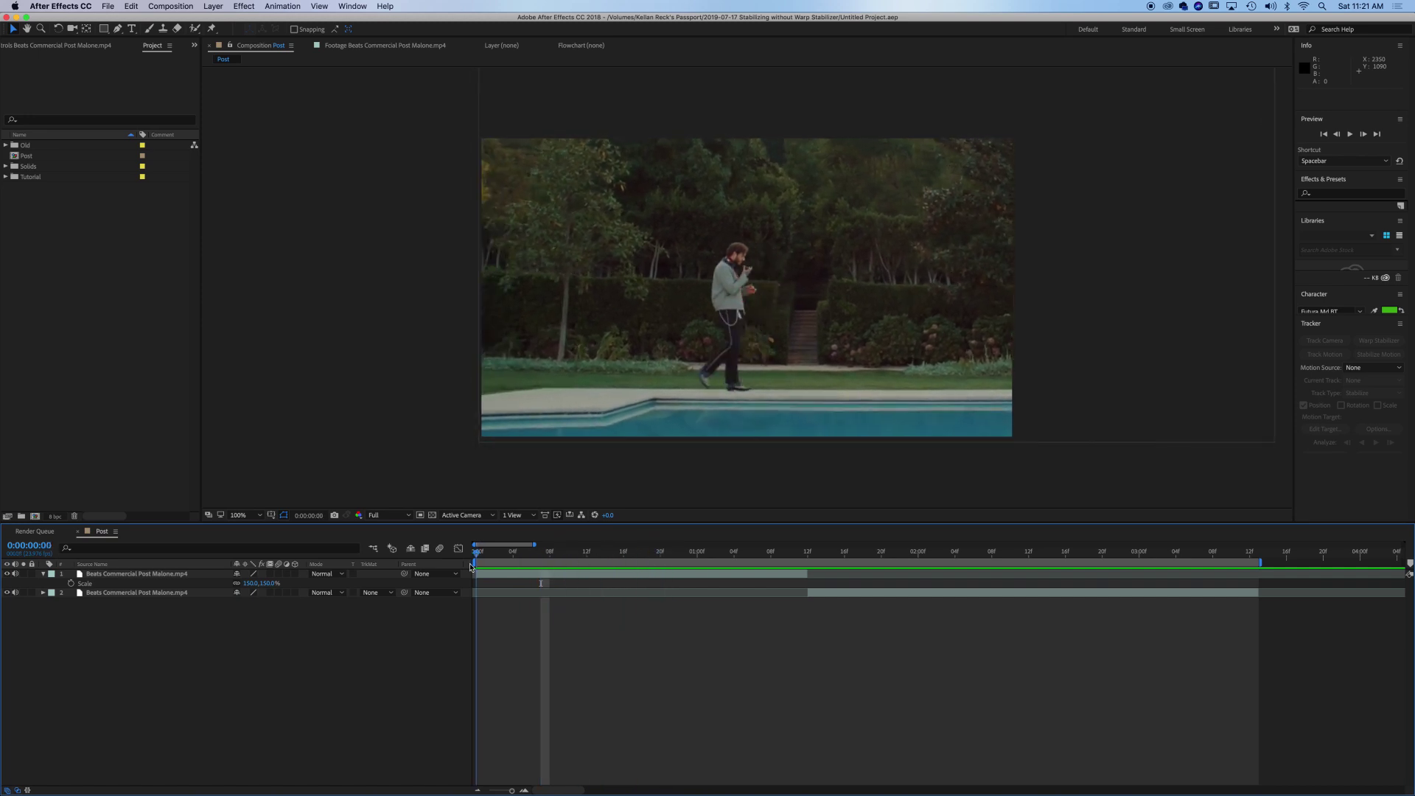
pyautogui.press('space')
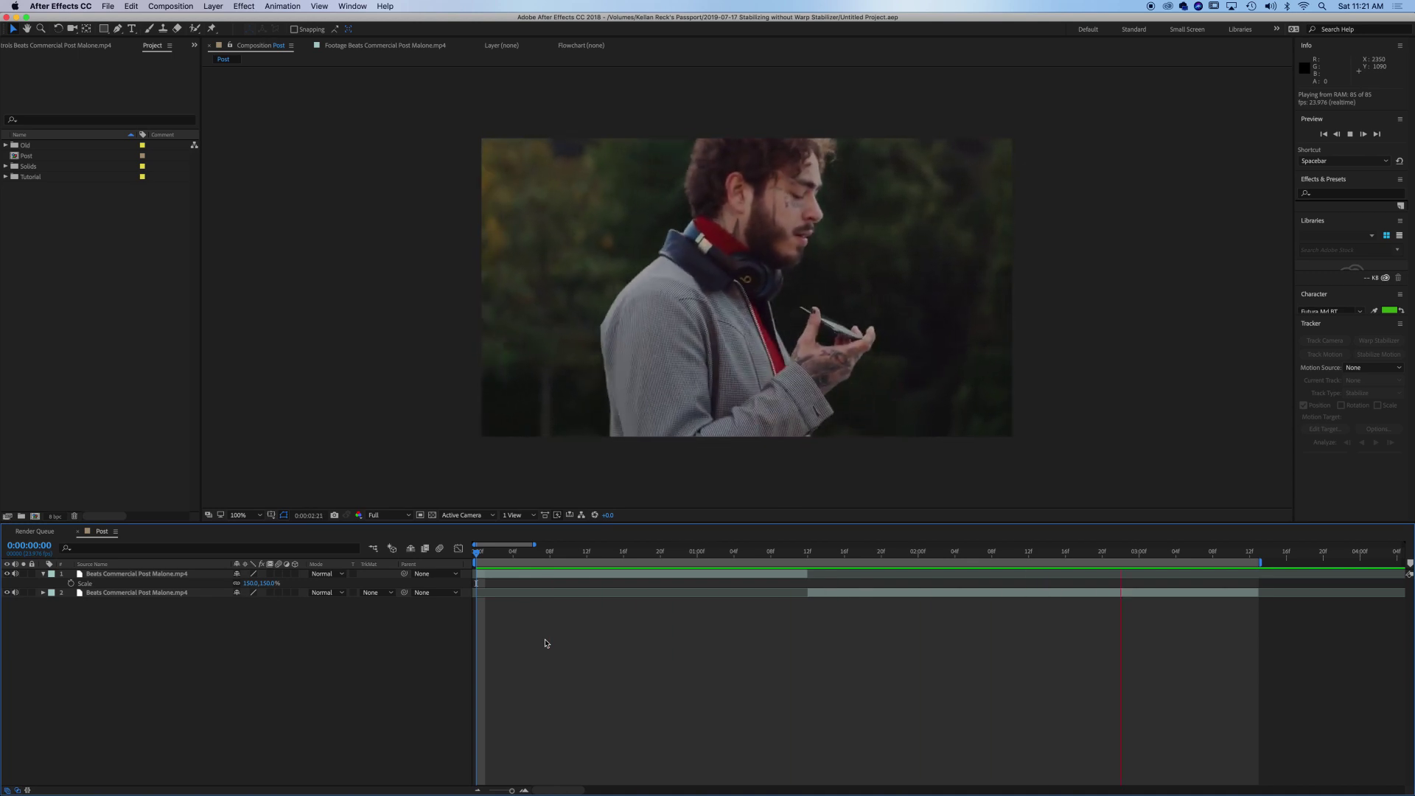
pyautogui.press('space')
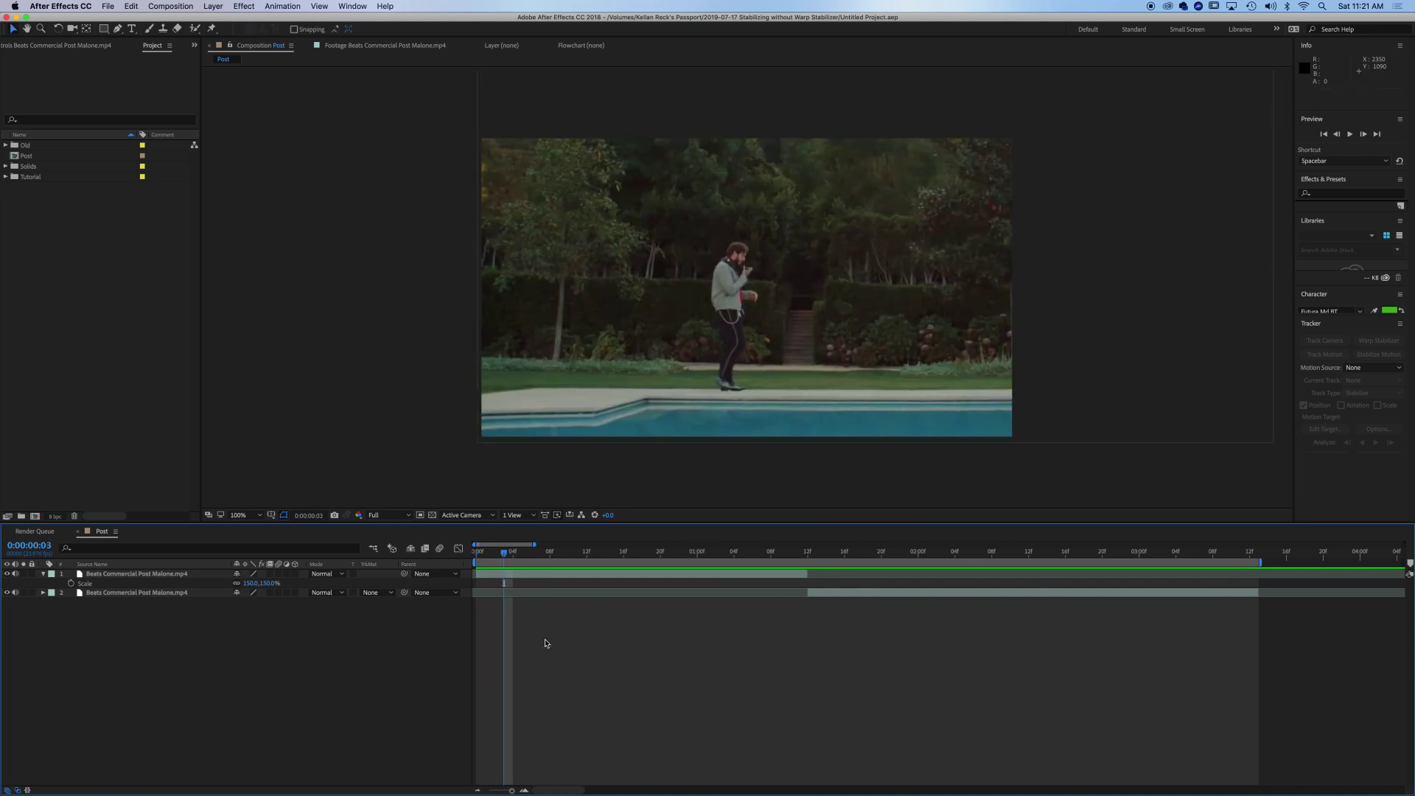
pyautogui.press('XF86AudioMute')
# Select the top Beats Post Malone layer and start a Stabilize Motion track on it.
pyautogui.click(642, 573)
pyautogui.click(477, 559)
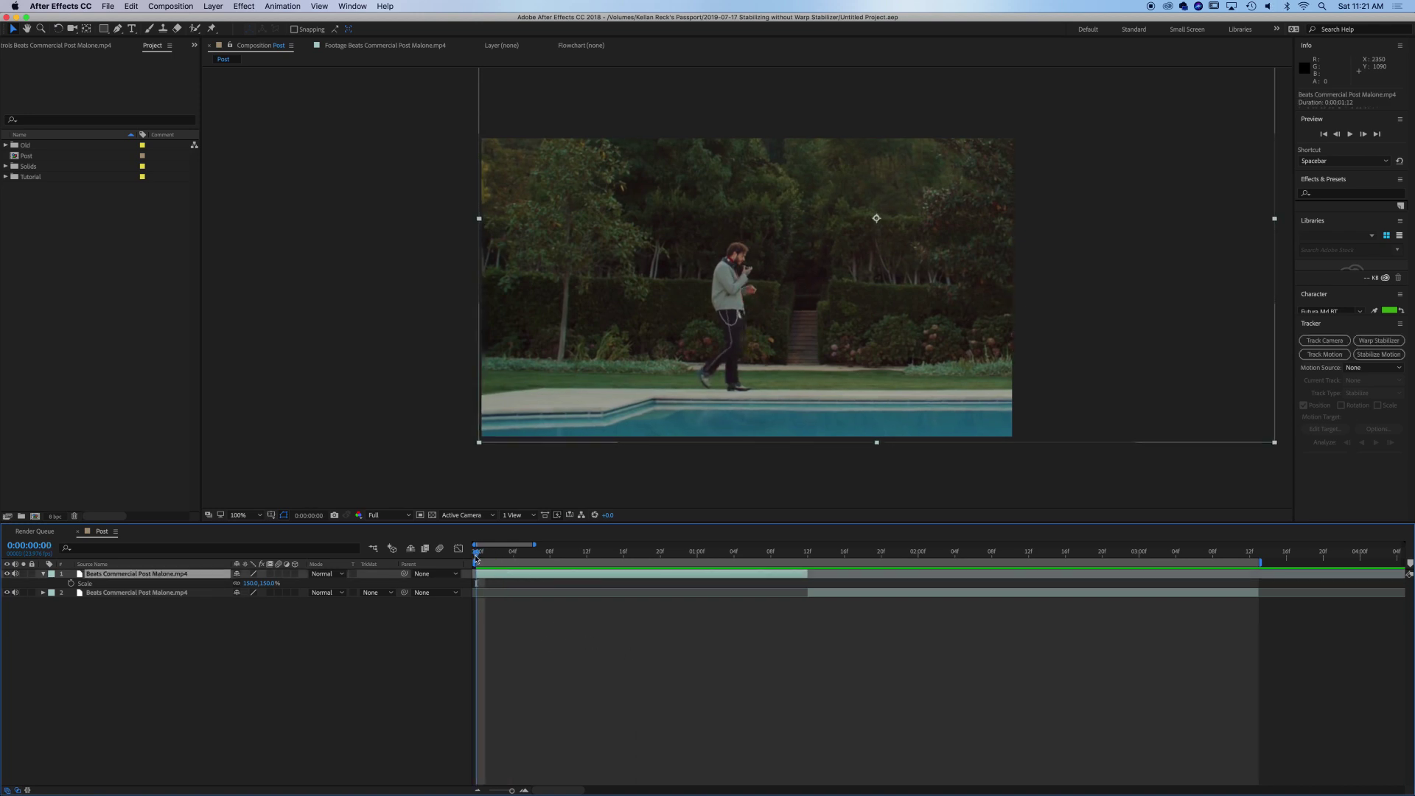
pyautogui.click(632, 630)
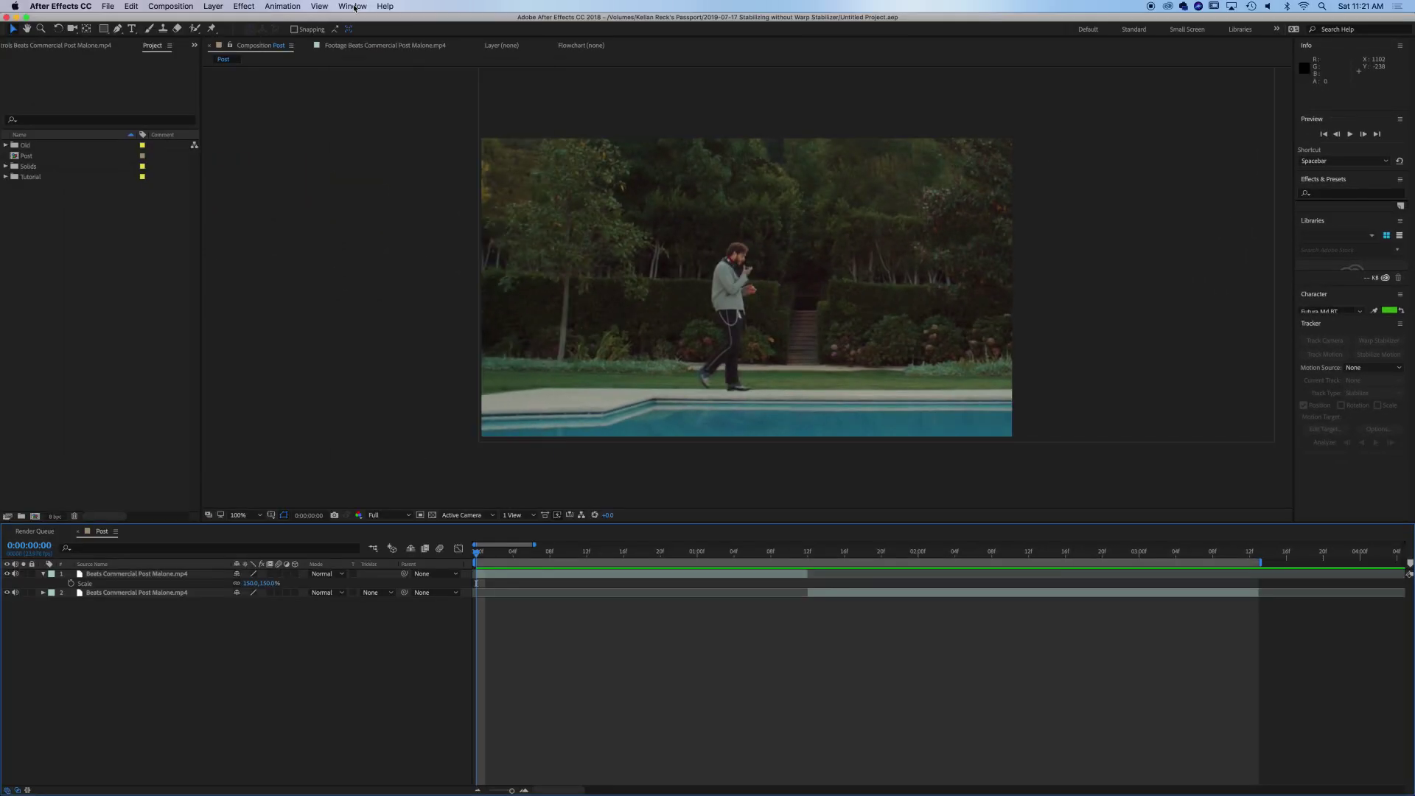
pyautogui.click(351, 5)
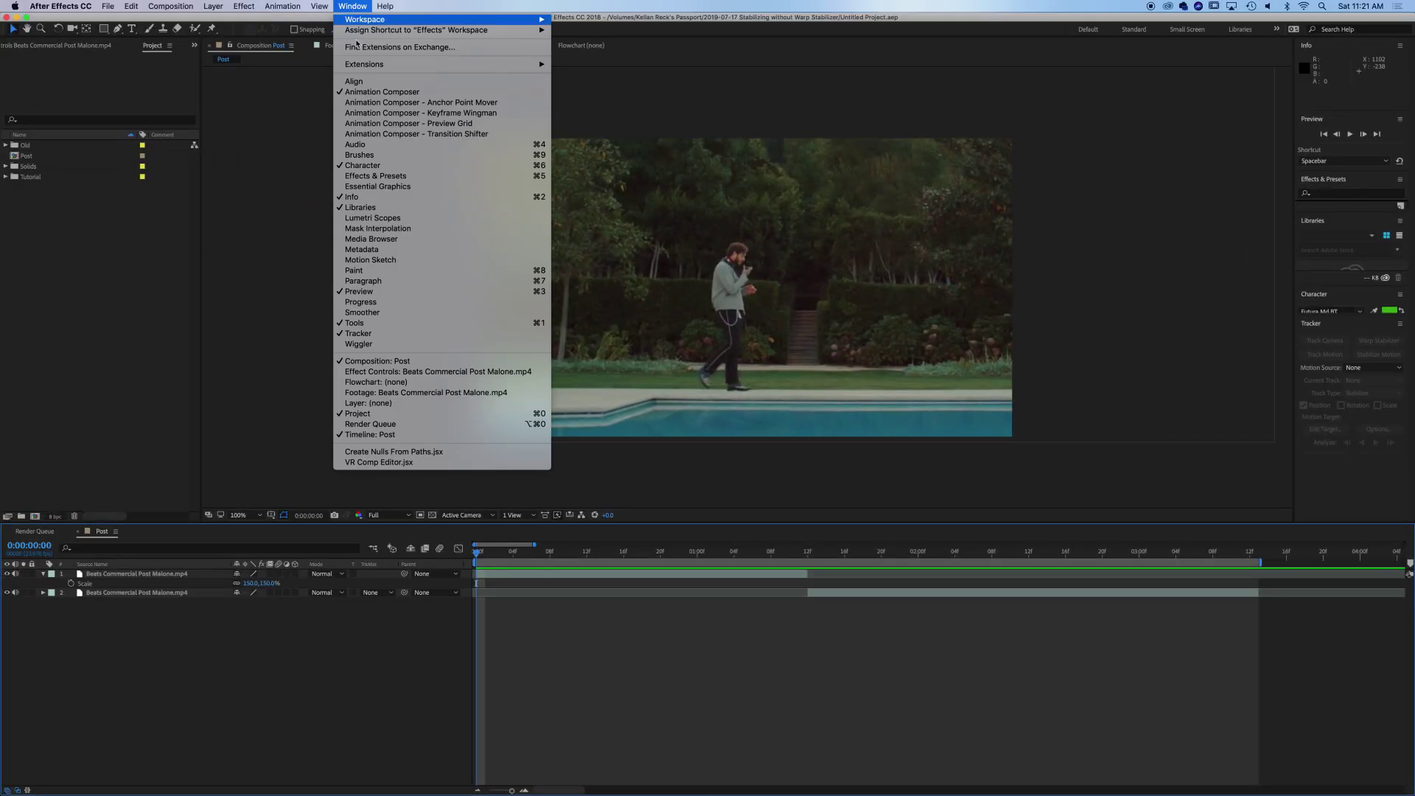
pyautogui.press('Escape')
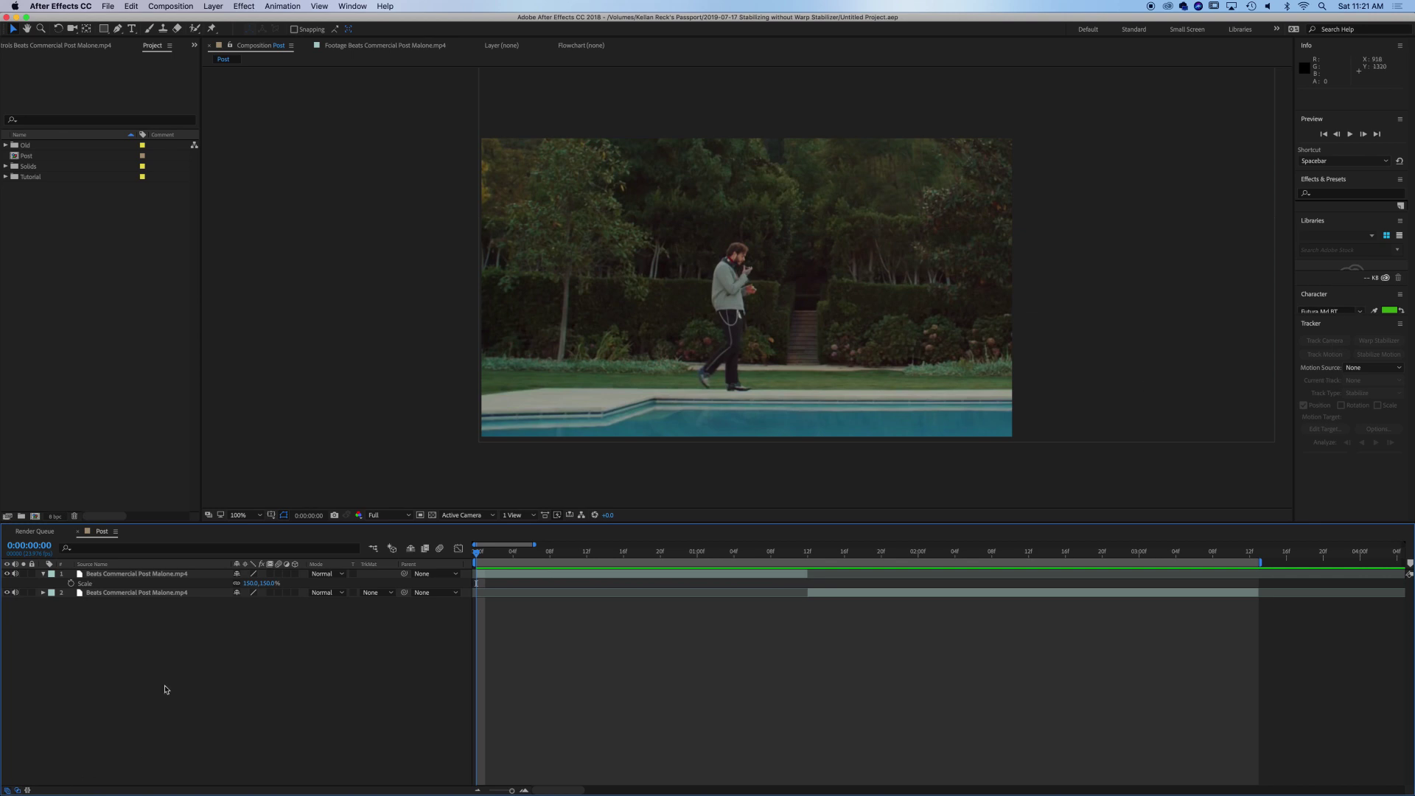
pyautogui.click(150, 575)
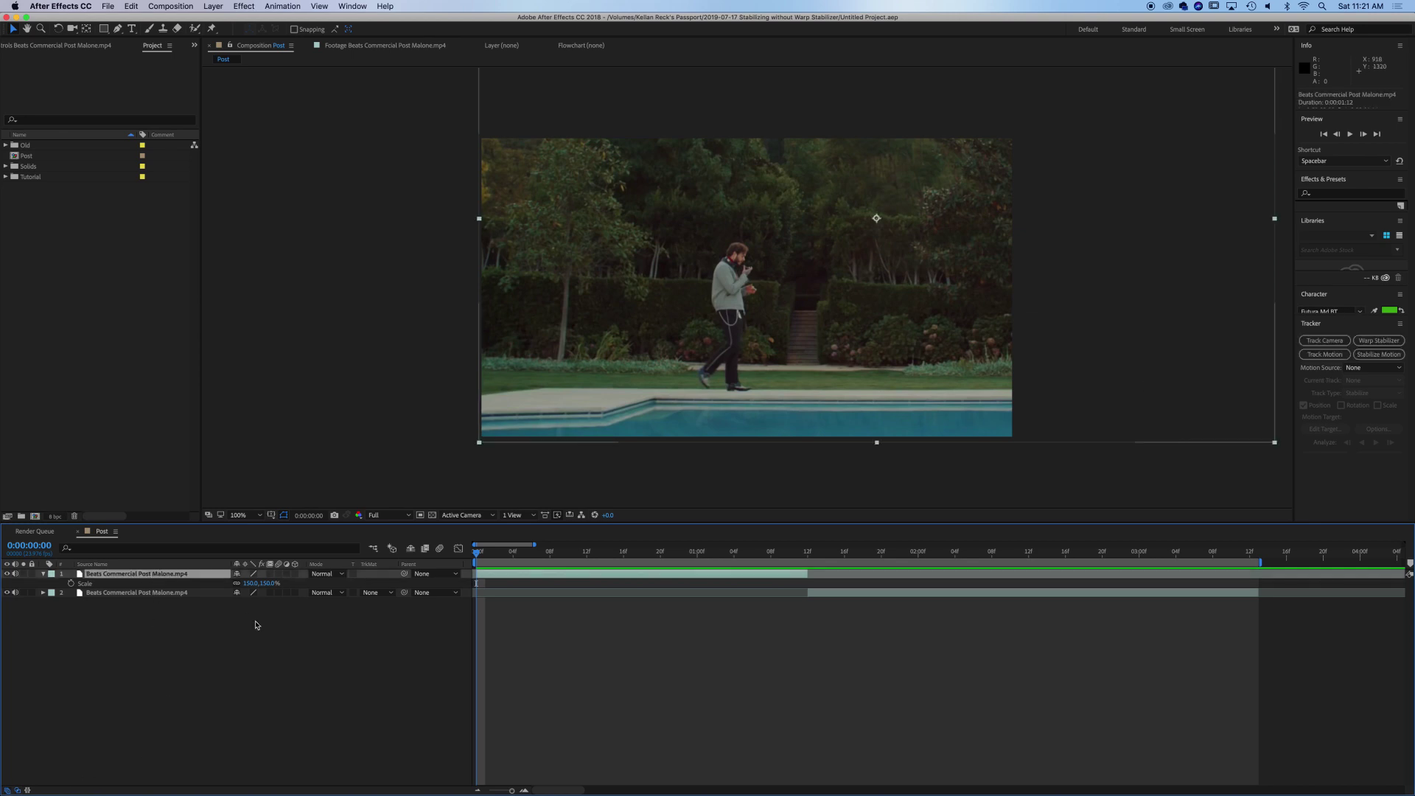
pyautogui.click(1380, 354)
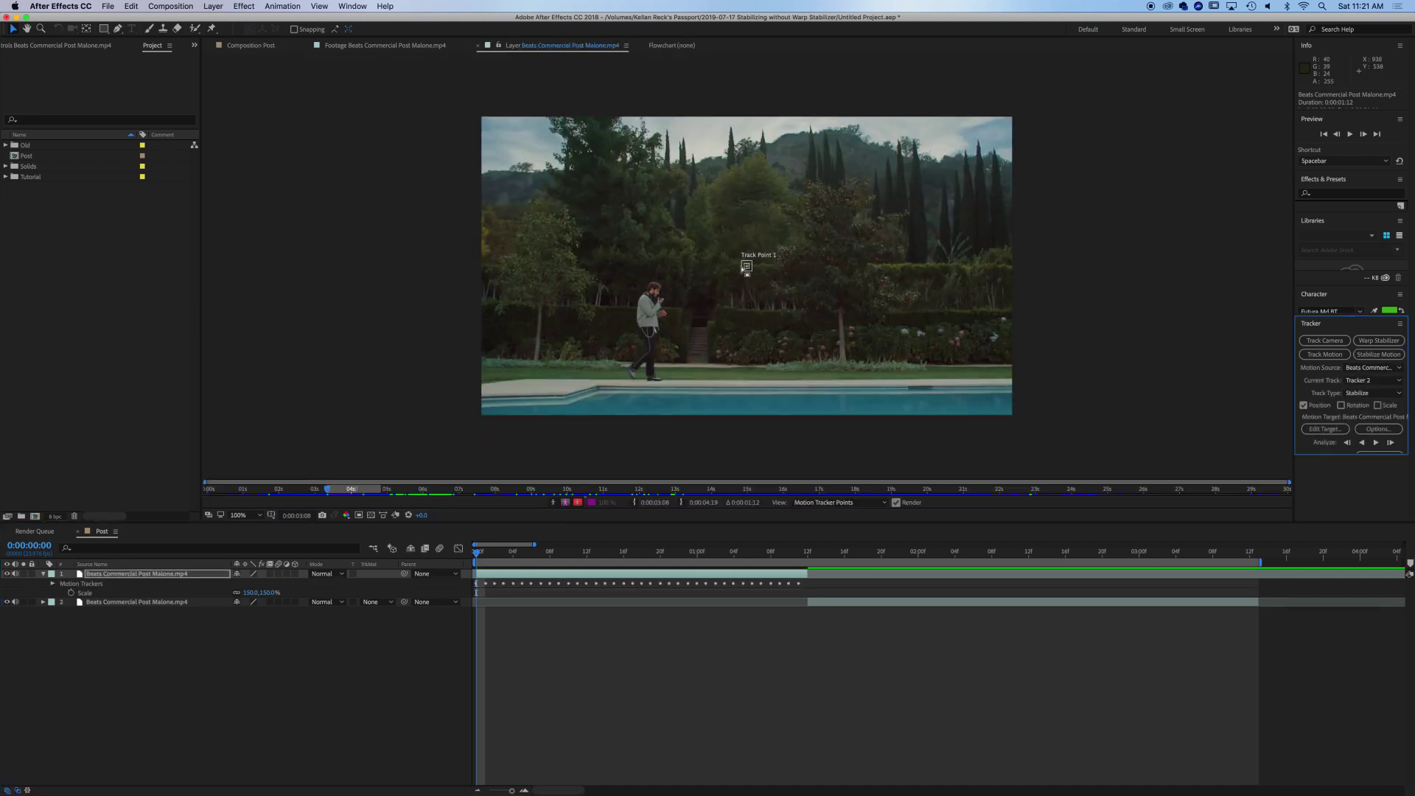
pyautogui.scroll(2, 742, 270)
pyautogui.scroll(2, 739, 254)
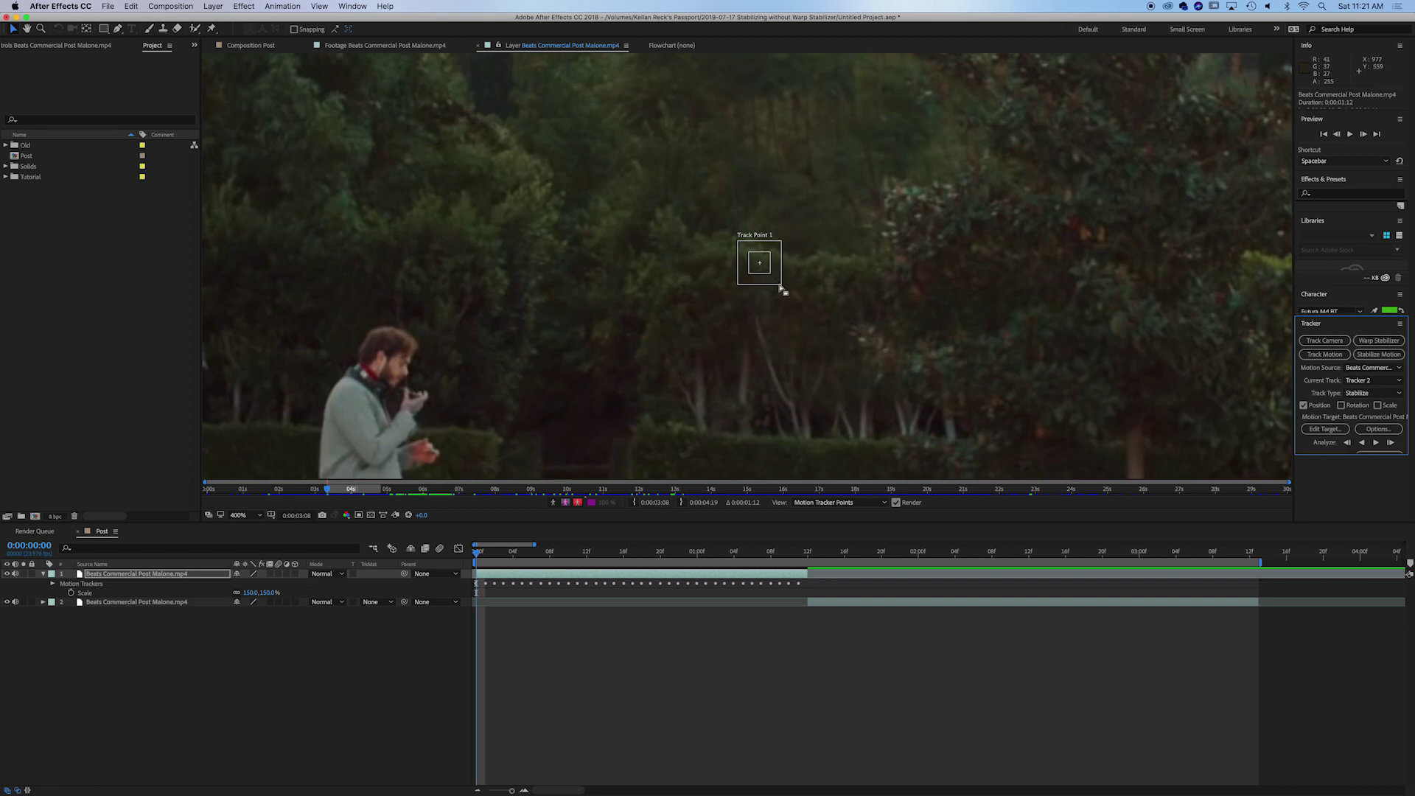
# Enlarge Track Point 1's search and feature boxes and move it onto the man's headphones.
pyautogui.moveTo(782, 289); pyautogui.dragTo(857, 347)
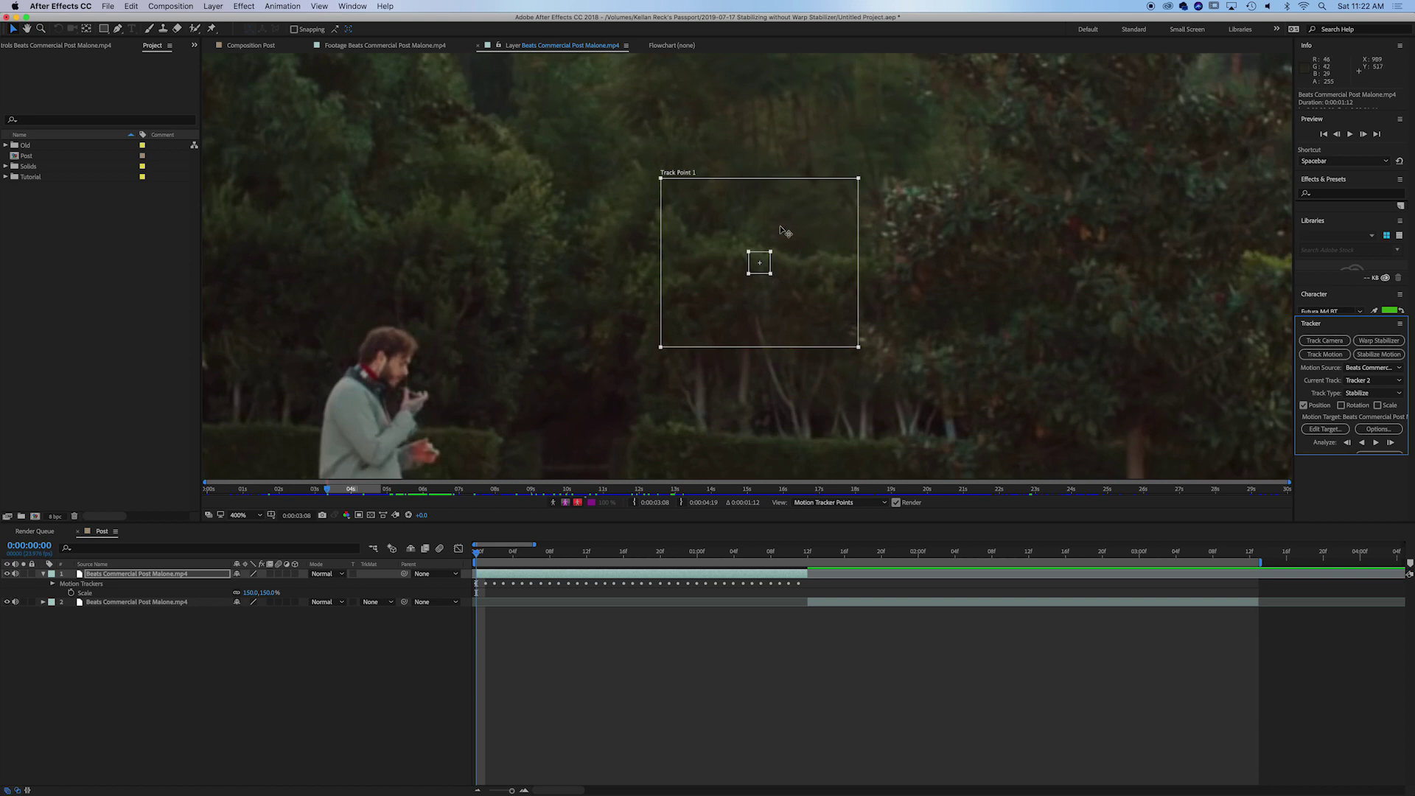
pyautogui.moveTo(772, 282); pyautogui.dragTo(782, 286)
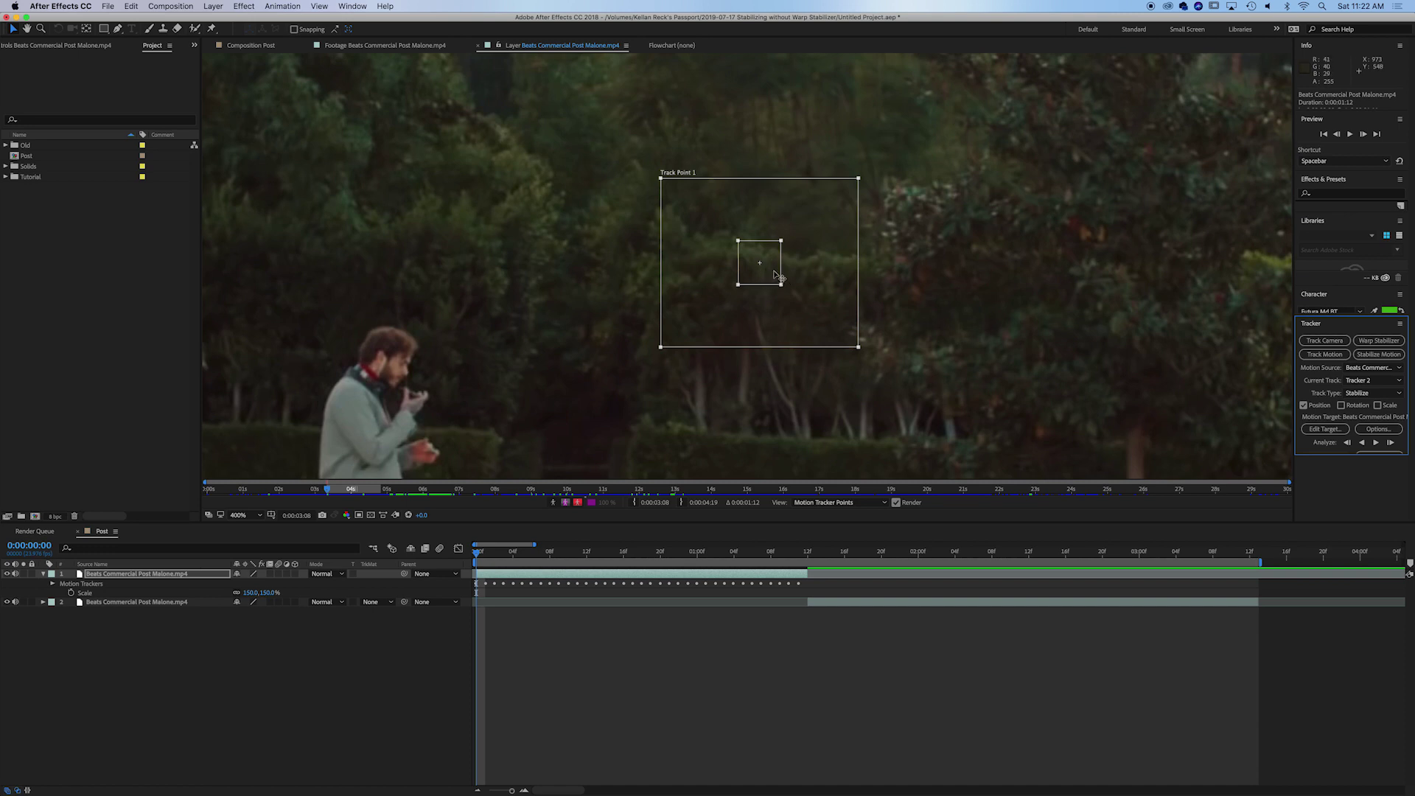
pyautogui.moveTo(770, 274); pyautogui.dragTo(388, 395)
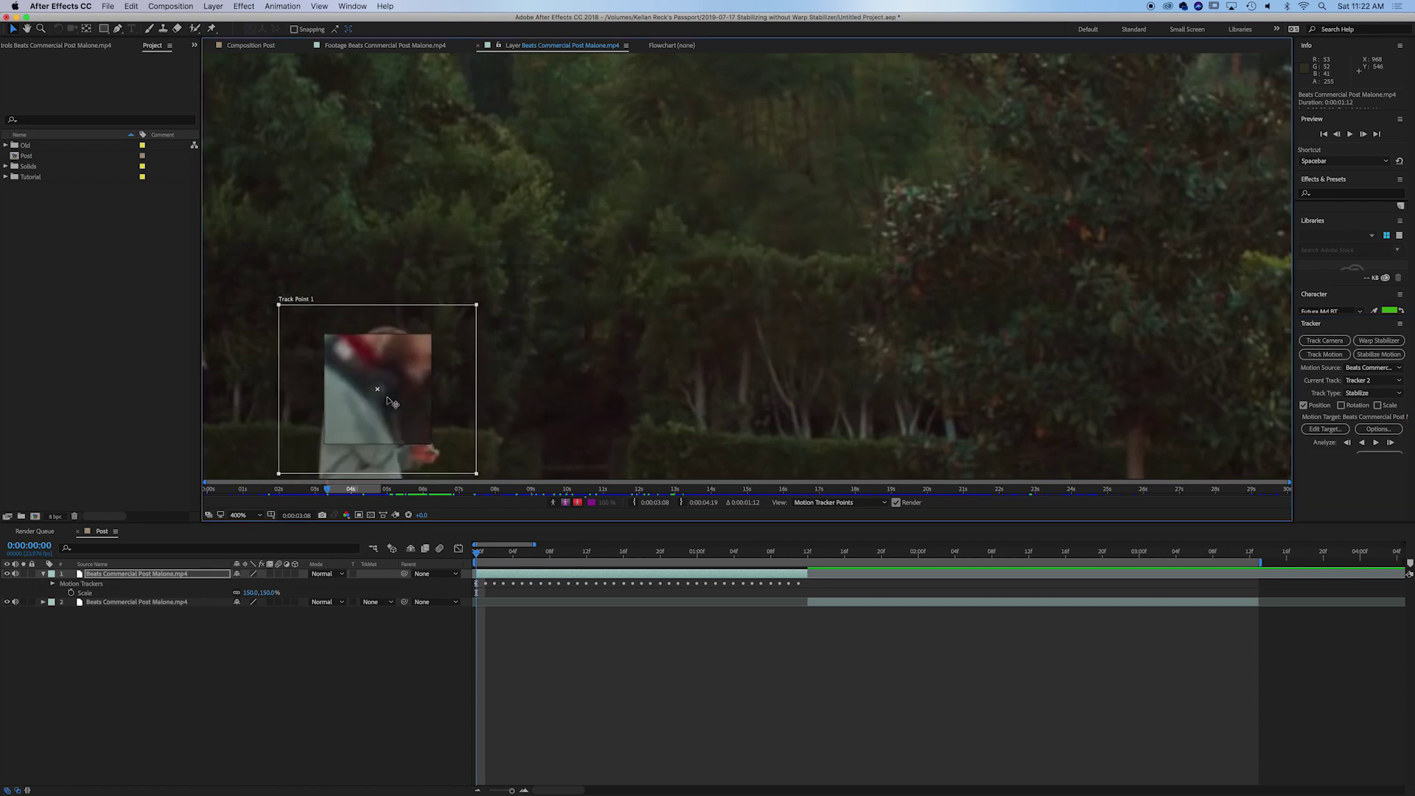
pyautogui.scroll(-1, 389, 402)
pyautogui.scroll(-1, 389, 402)
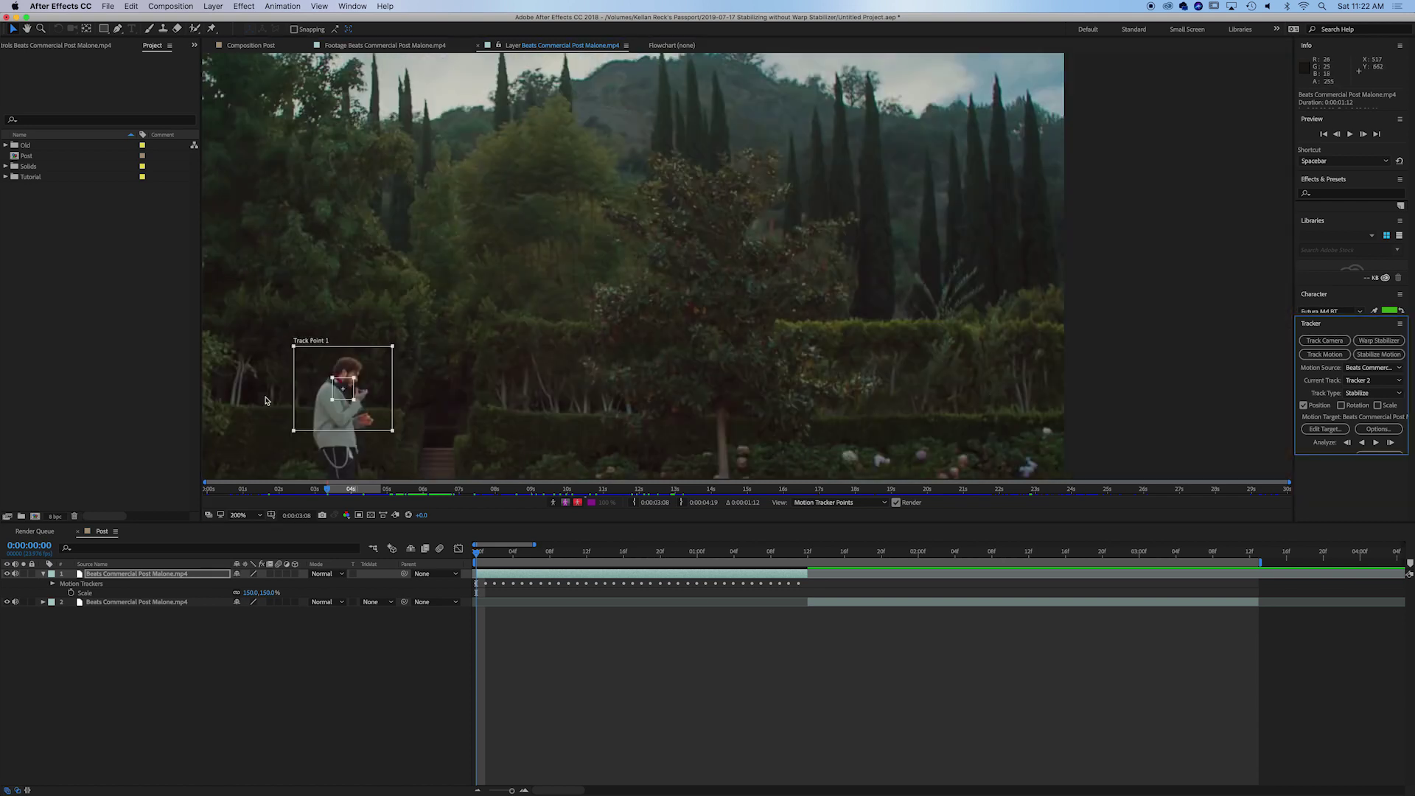
pyautogui.moveTo(451, 263)
pyautogui.mouseDown()
pyautogui.moveTo(493, 243)
pyautogui.moveTo(539, 276)
pyautogui.mouseUp()
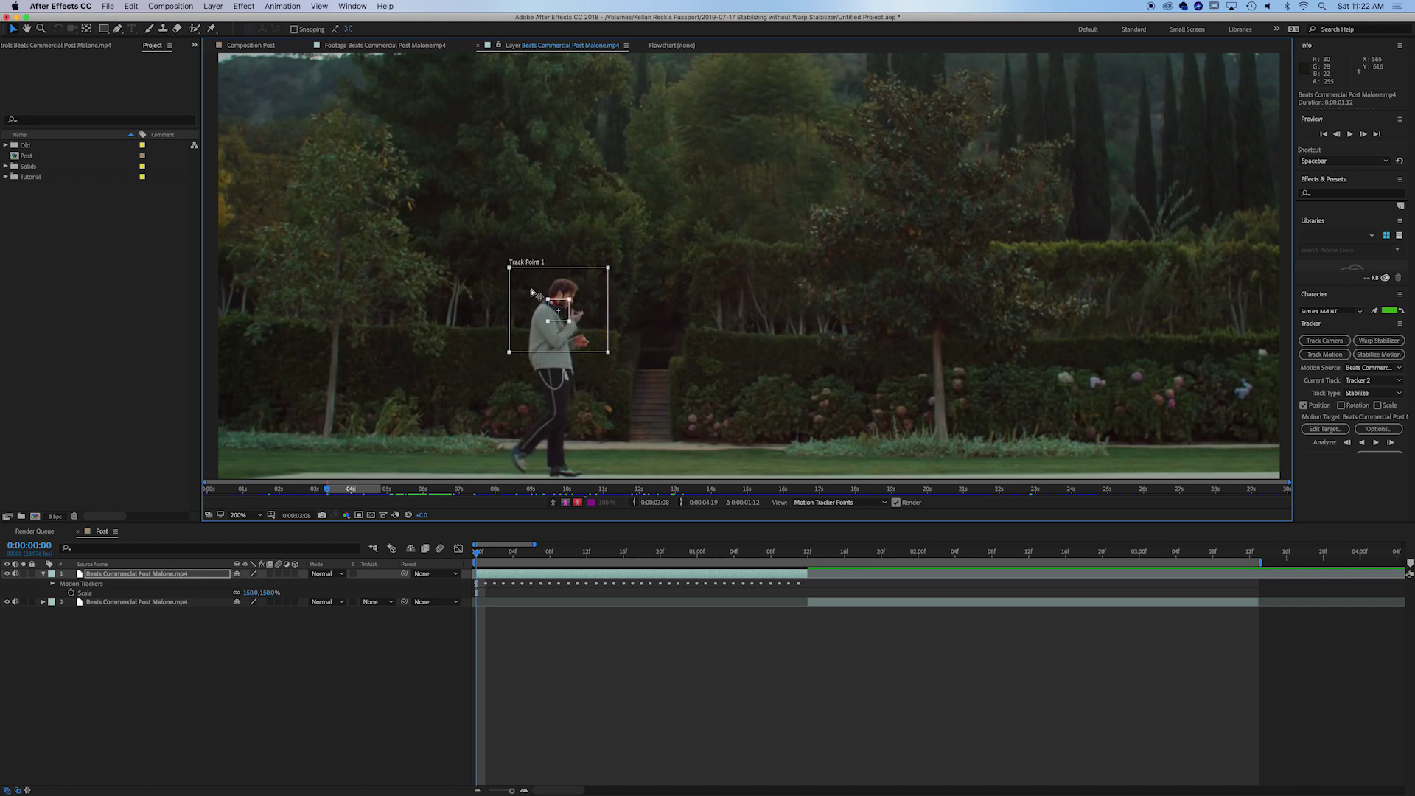
pyautogui.scroll(-1, 544, 298)
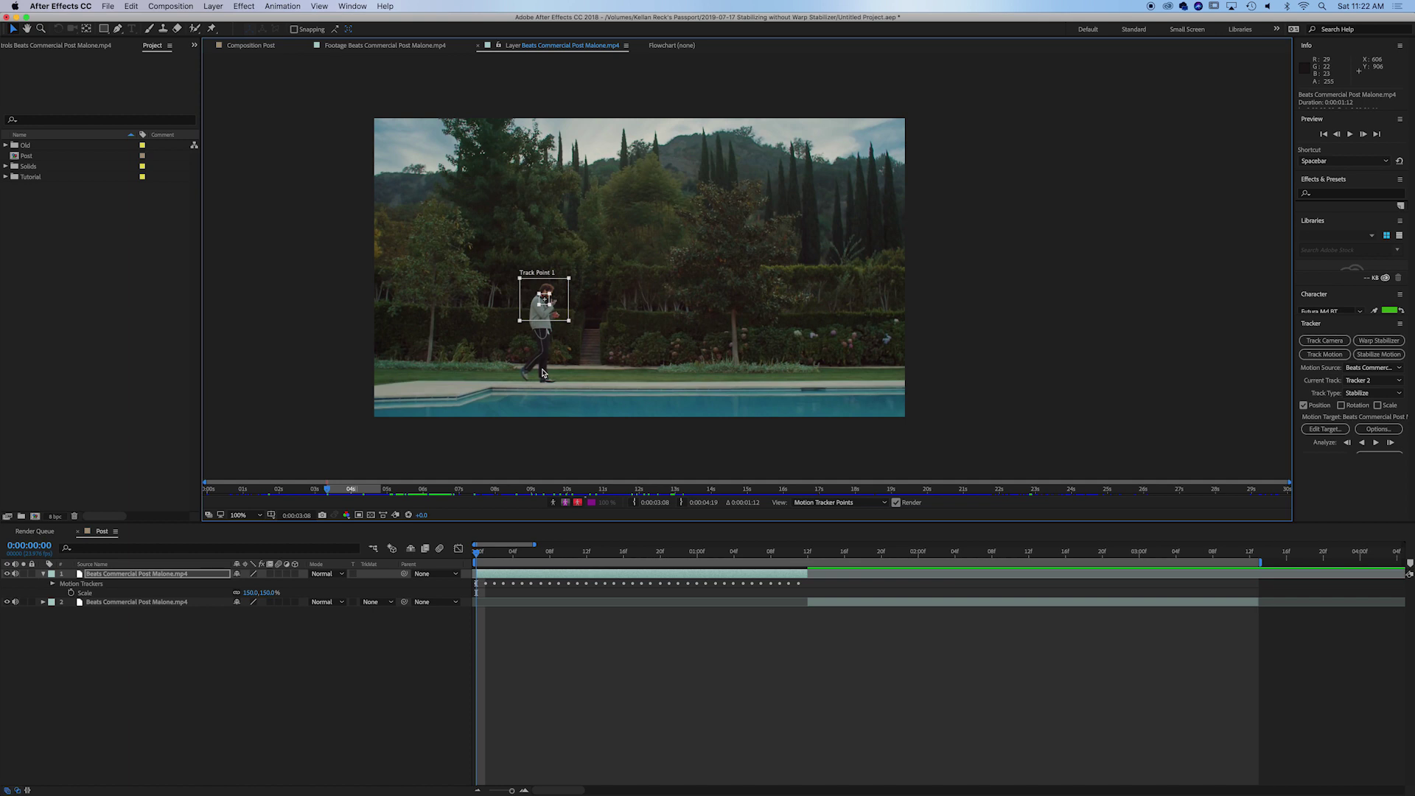
pyautogui.scroll(1, 513, 300)
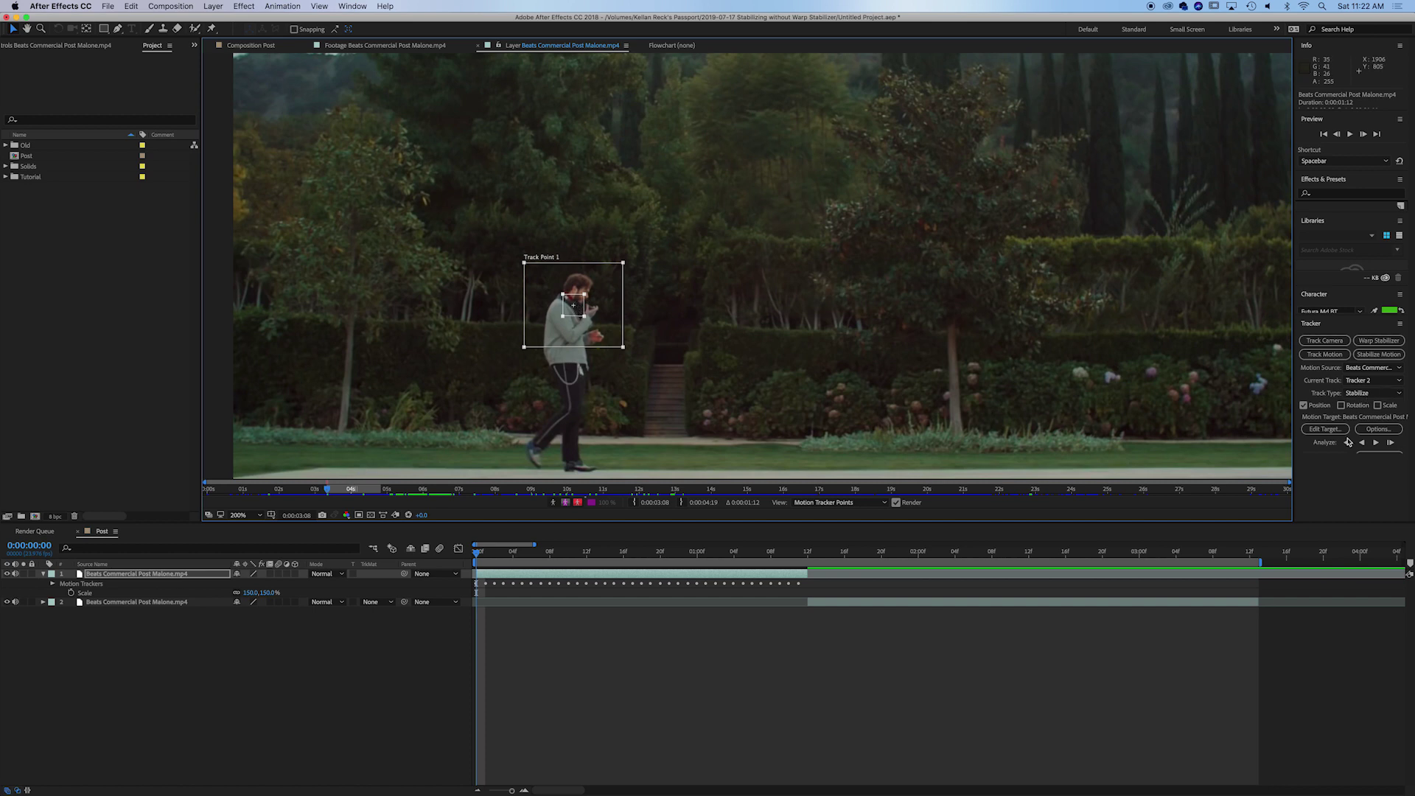
# Analyze the headphone track forward, then undo a trial nudge of the track point.
pyautogui.click(1329, 326)
pyautogui.click(1334, 327)
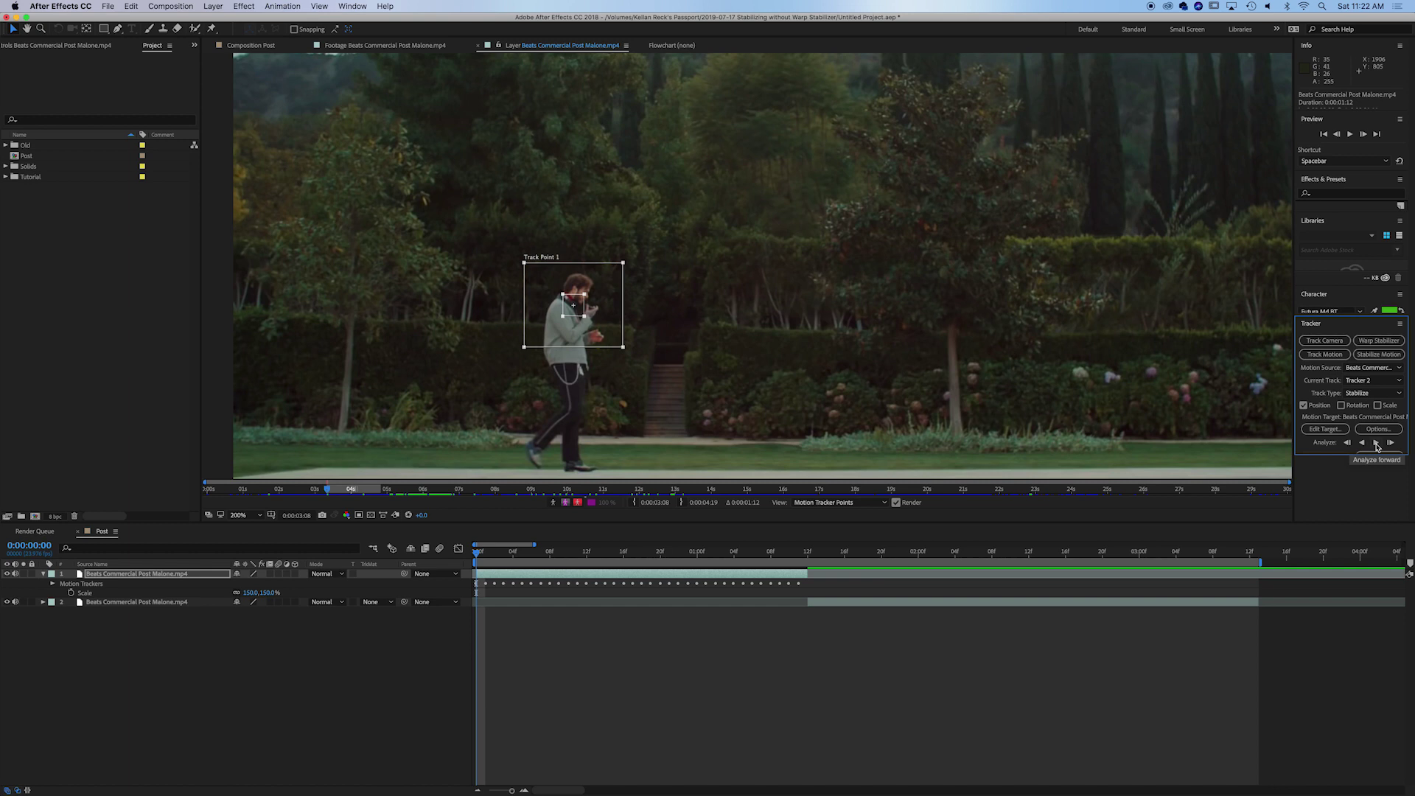
pyautogui.click(1376, 444)
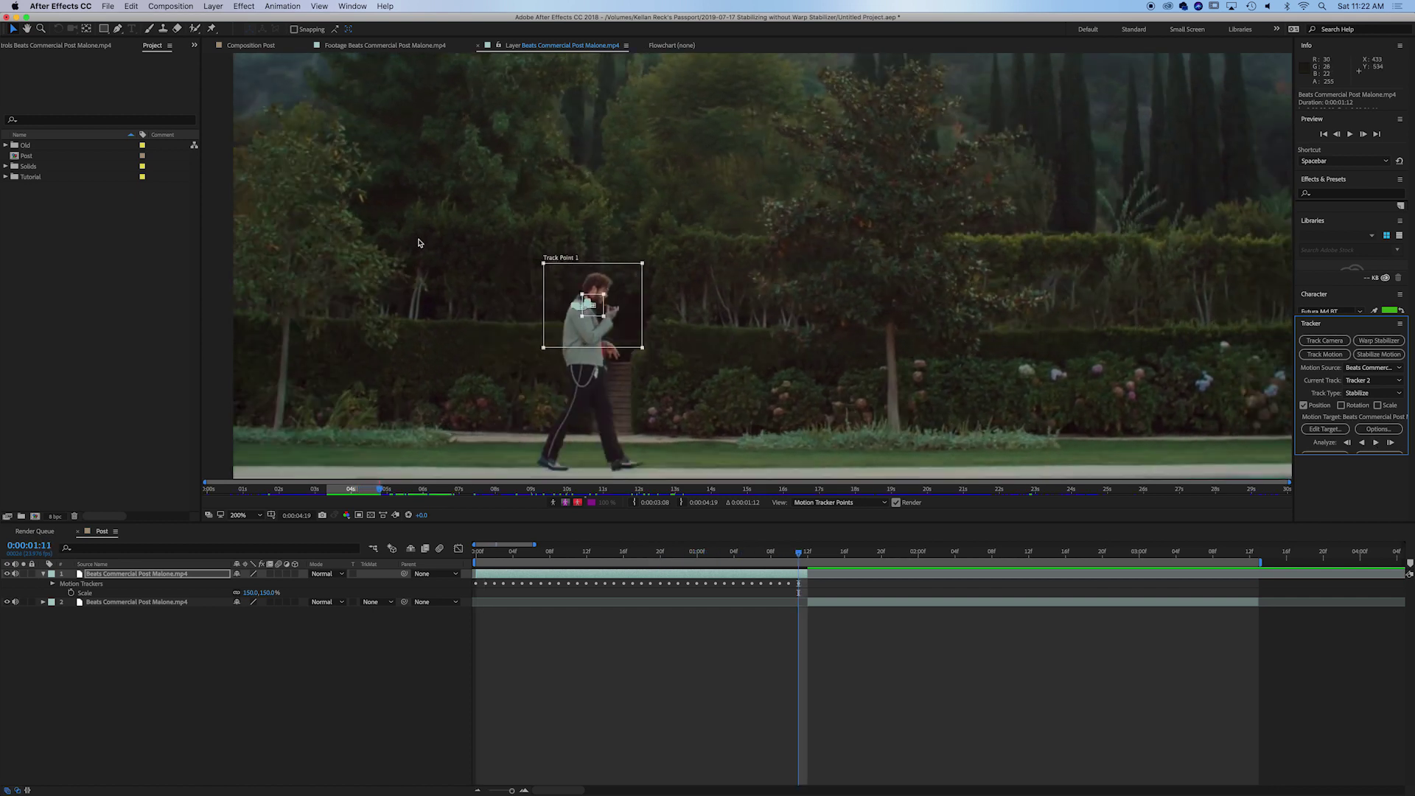
pyautogui.scroll(2, 596, 307)
pyautogui.scroll(2, 603, 291)
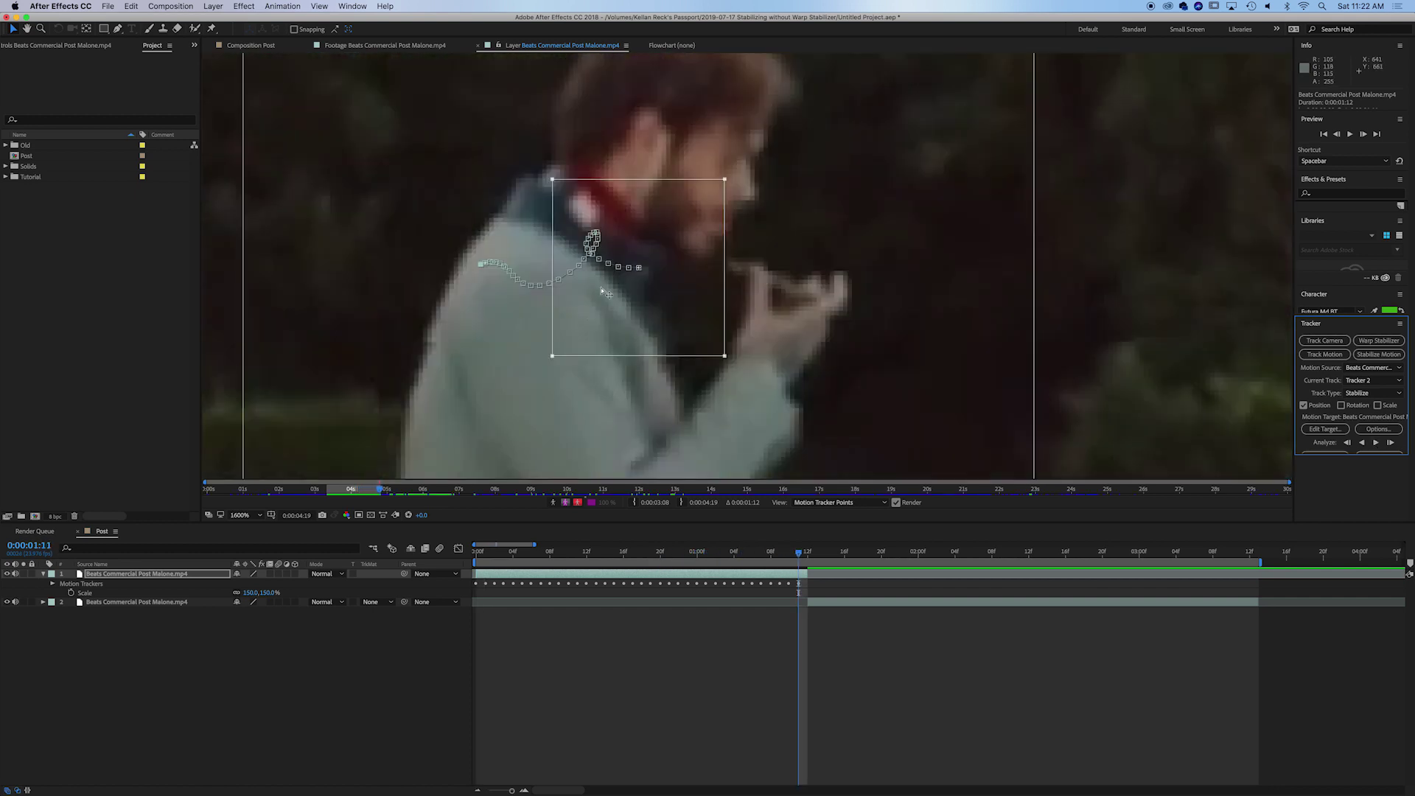
pyautogui.moveTo(633, 301); pyautogui.dragTo(717, 267)
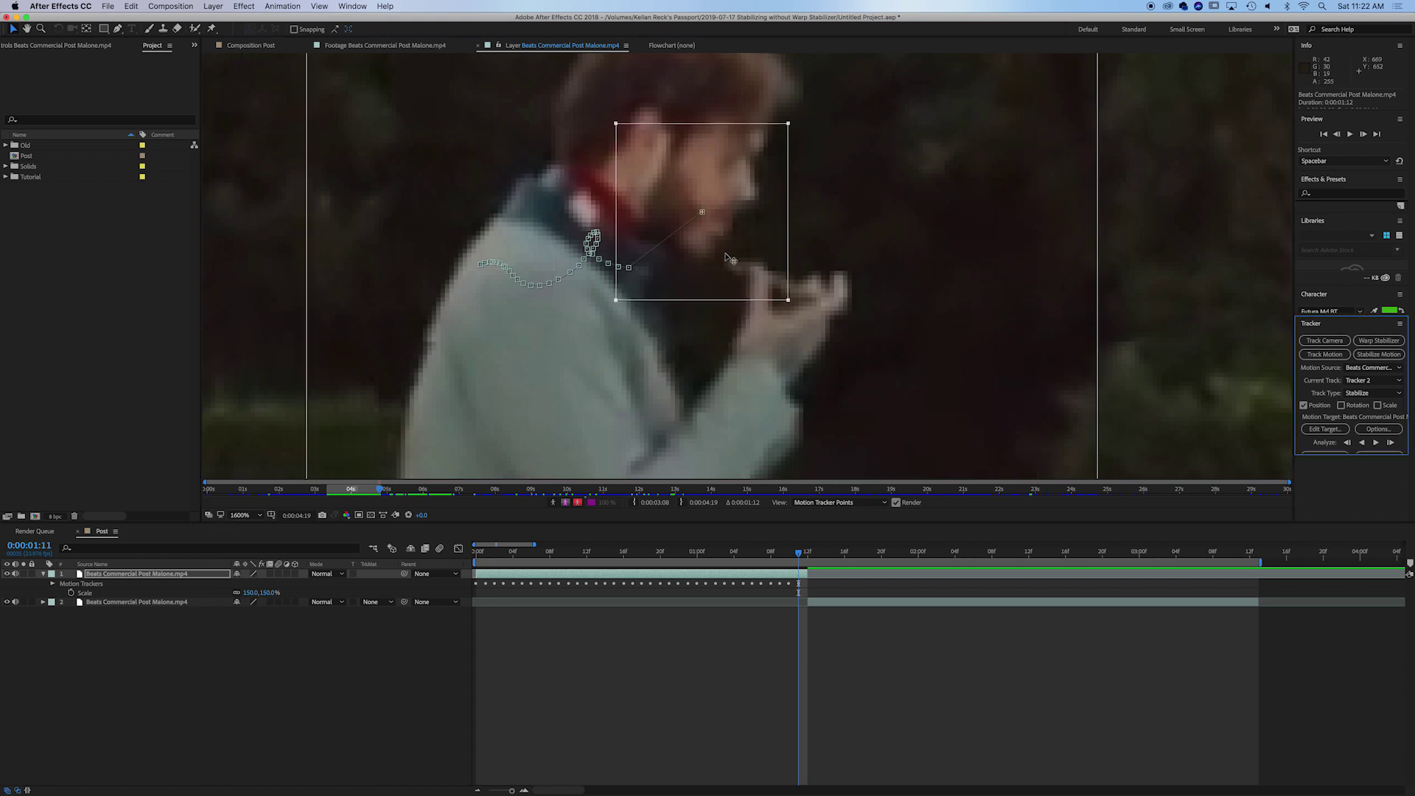
pyautogui.press('super+z')
pyautogui.scroll(-1, 627, 305)
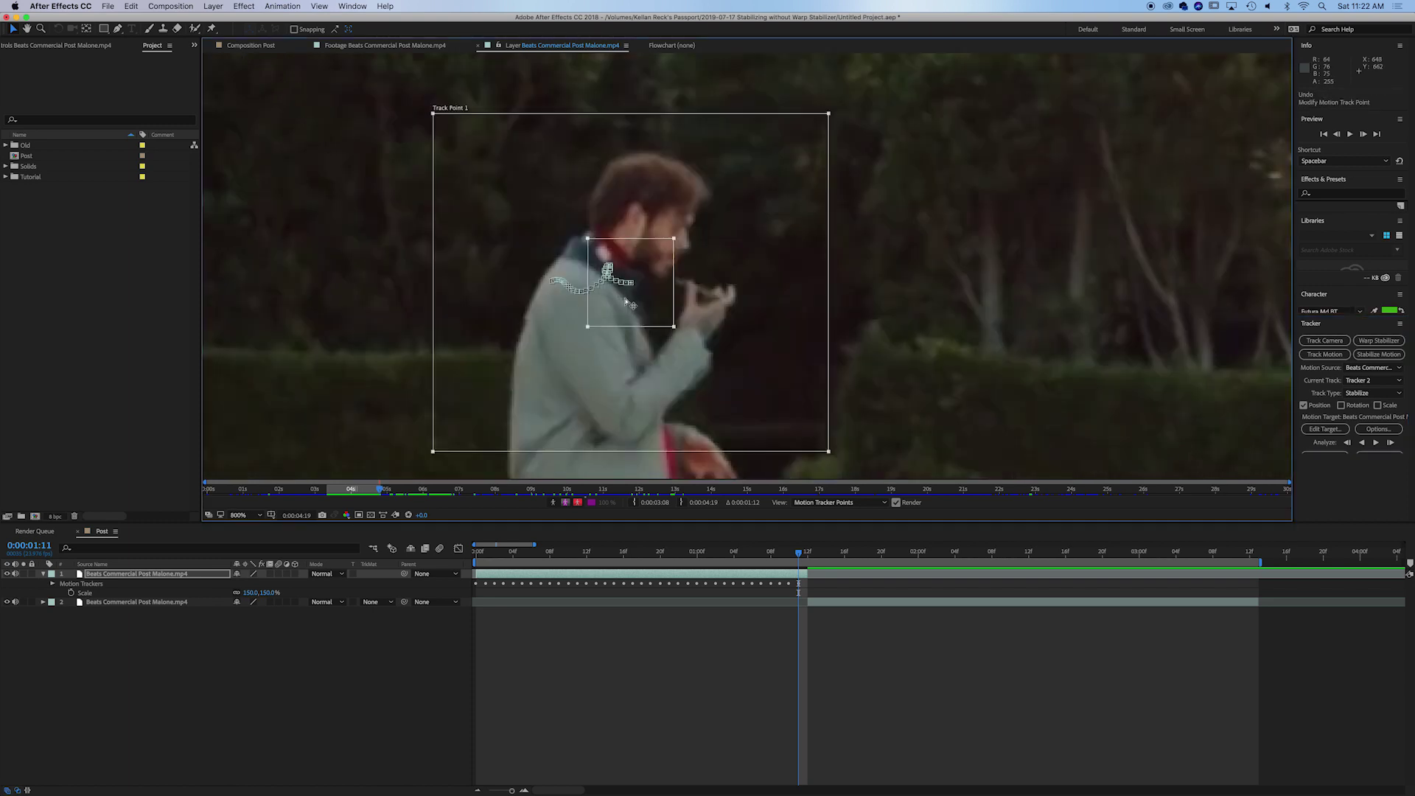
pyautogui.scroll(-1, 627, 305)
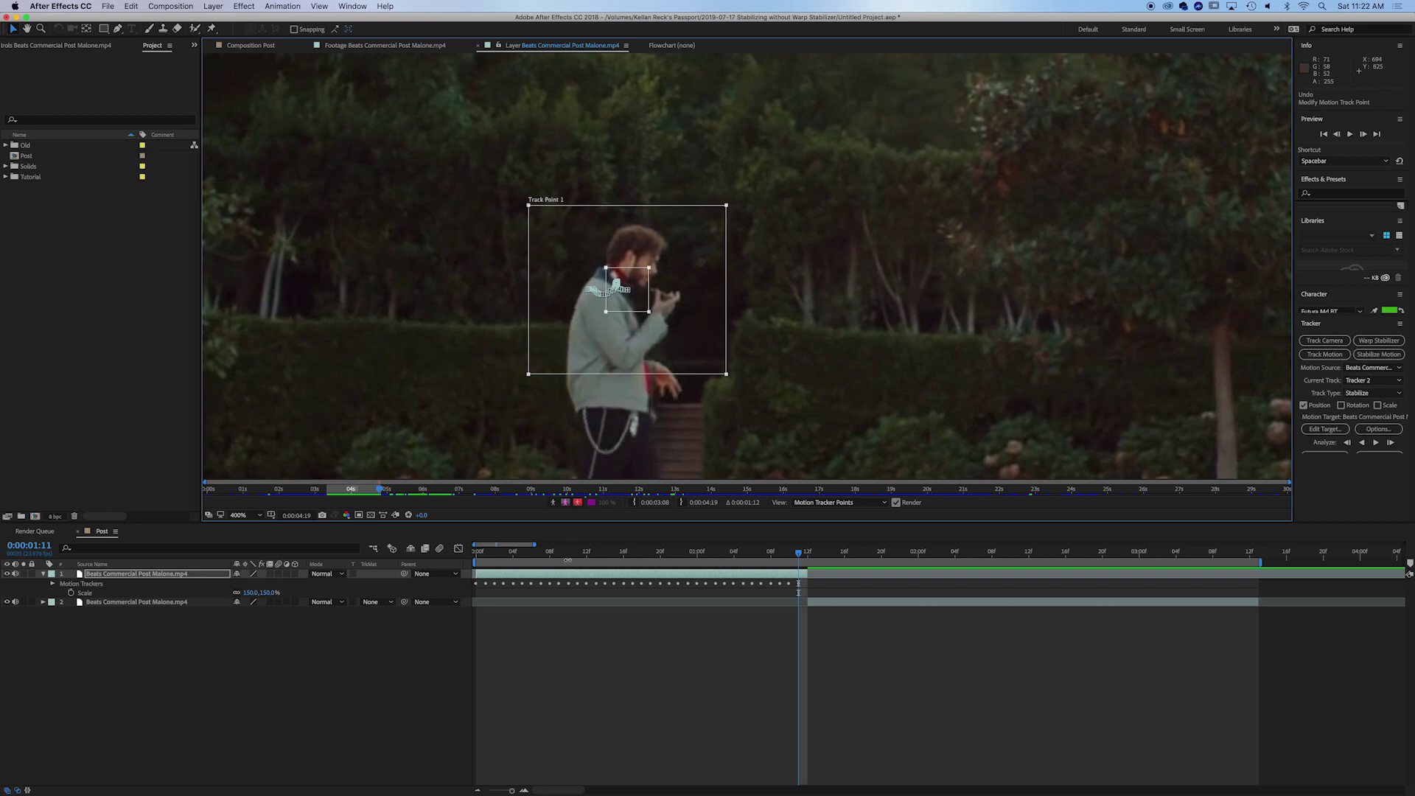
pyautogui.click(495, 577)
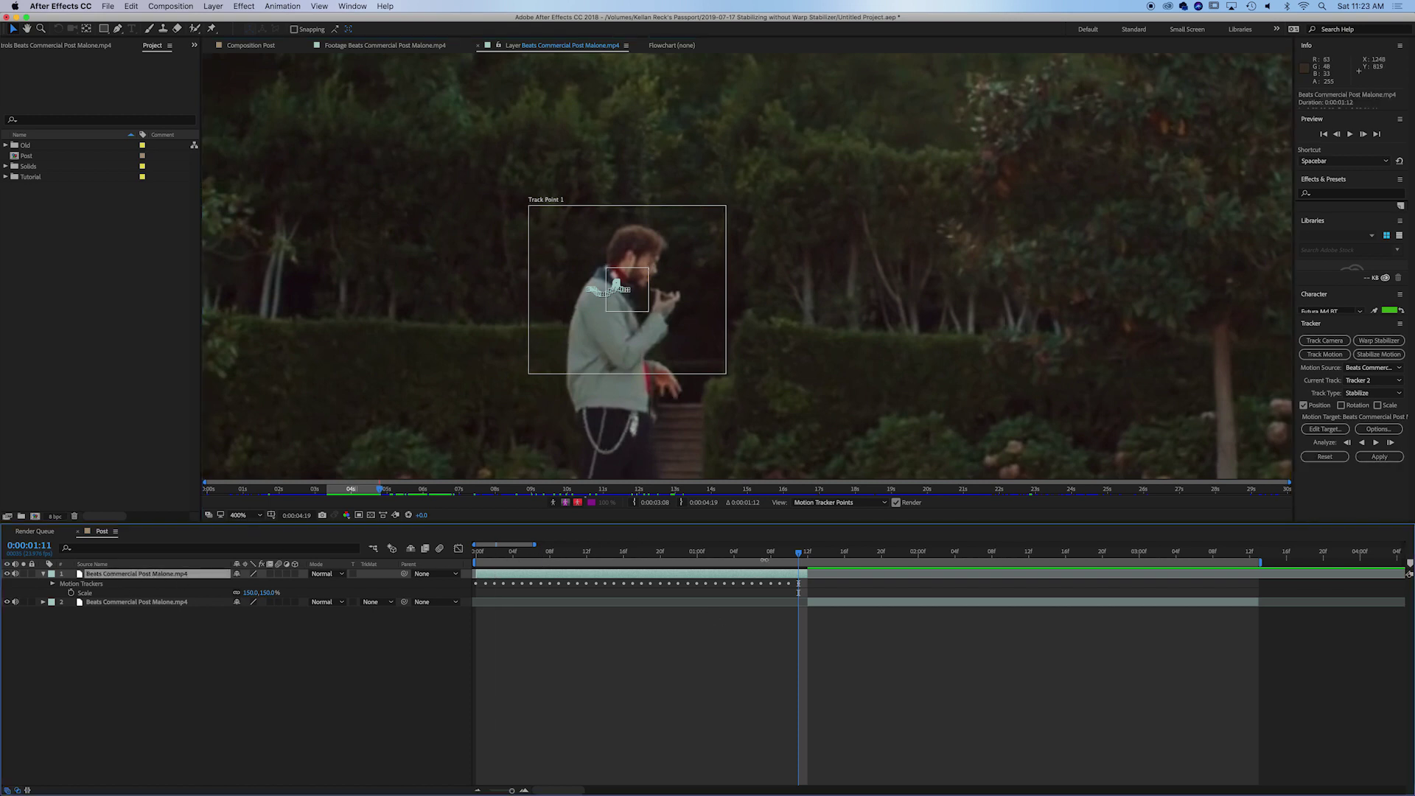
# Apply the track on X and Y, then play the stabilized clip from the start.
pyautogui.click(1378, 456)
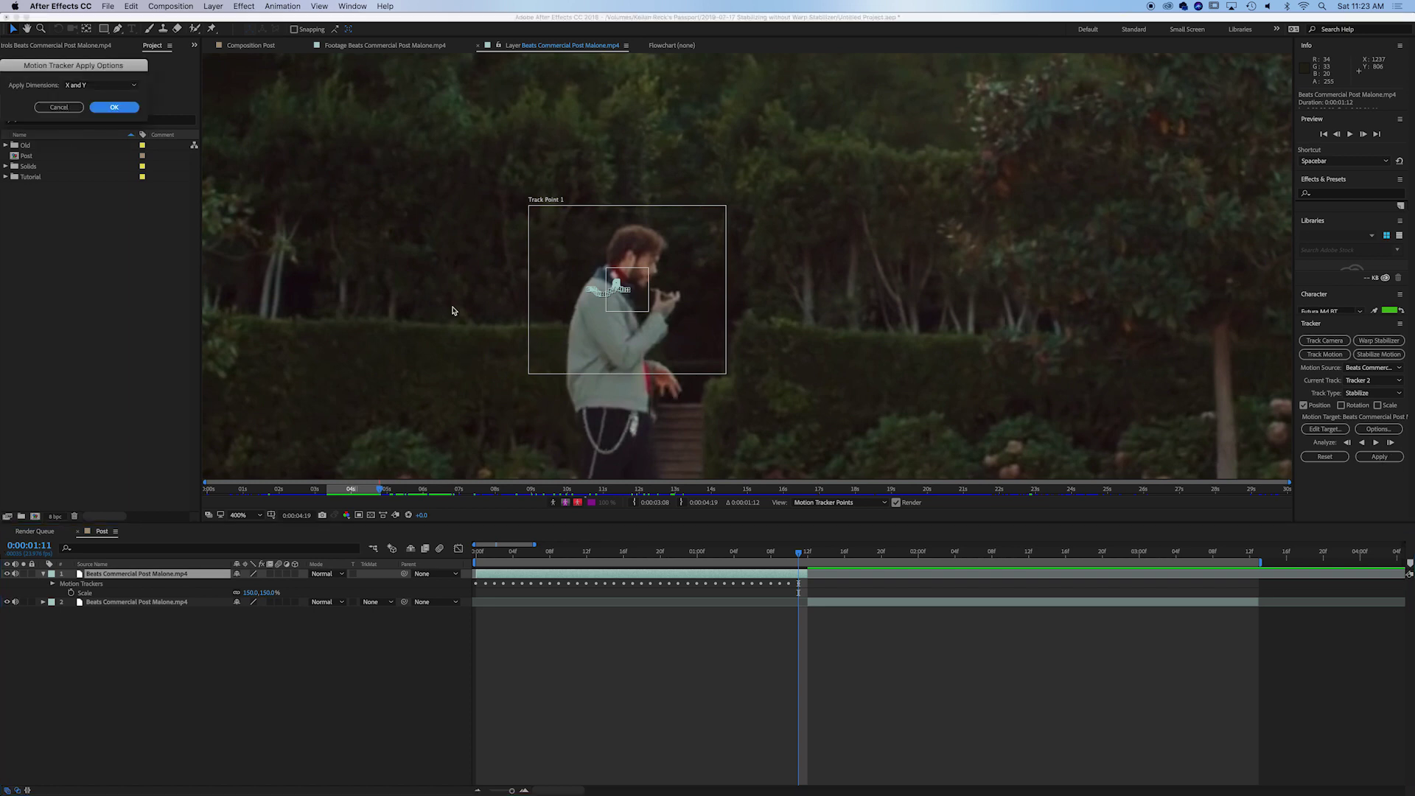
pyautogui.moveTo(80, 69); pyautogui.dragTo(404, 234)
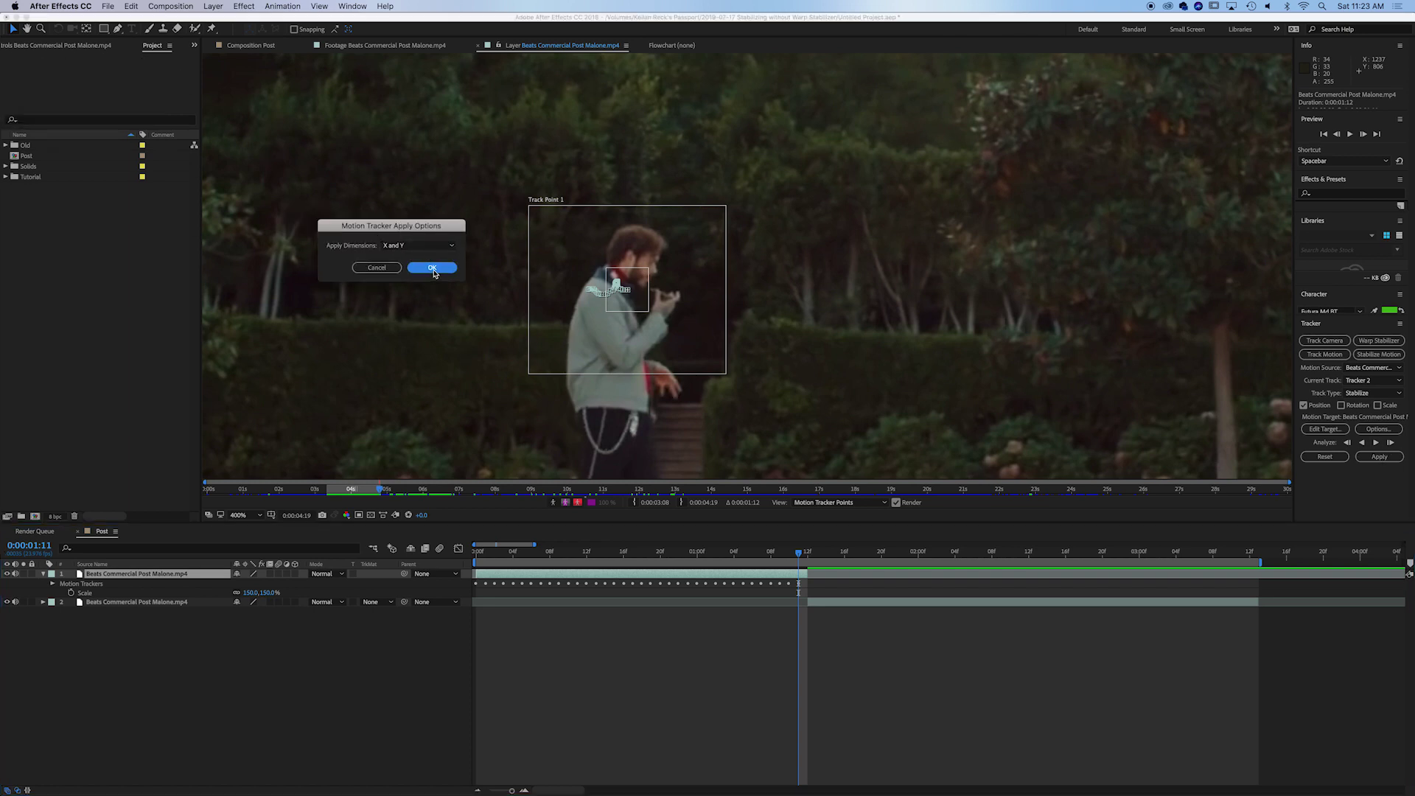
pyautogui.click(433, 269)
pyautogui.moveTo(610, 557); pyautogui.dragTo(473, 558)
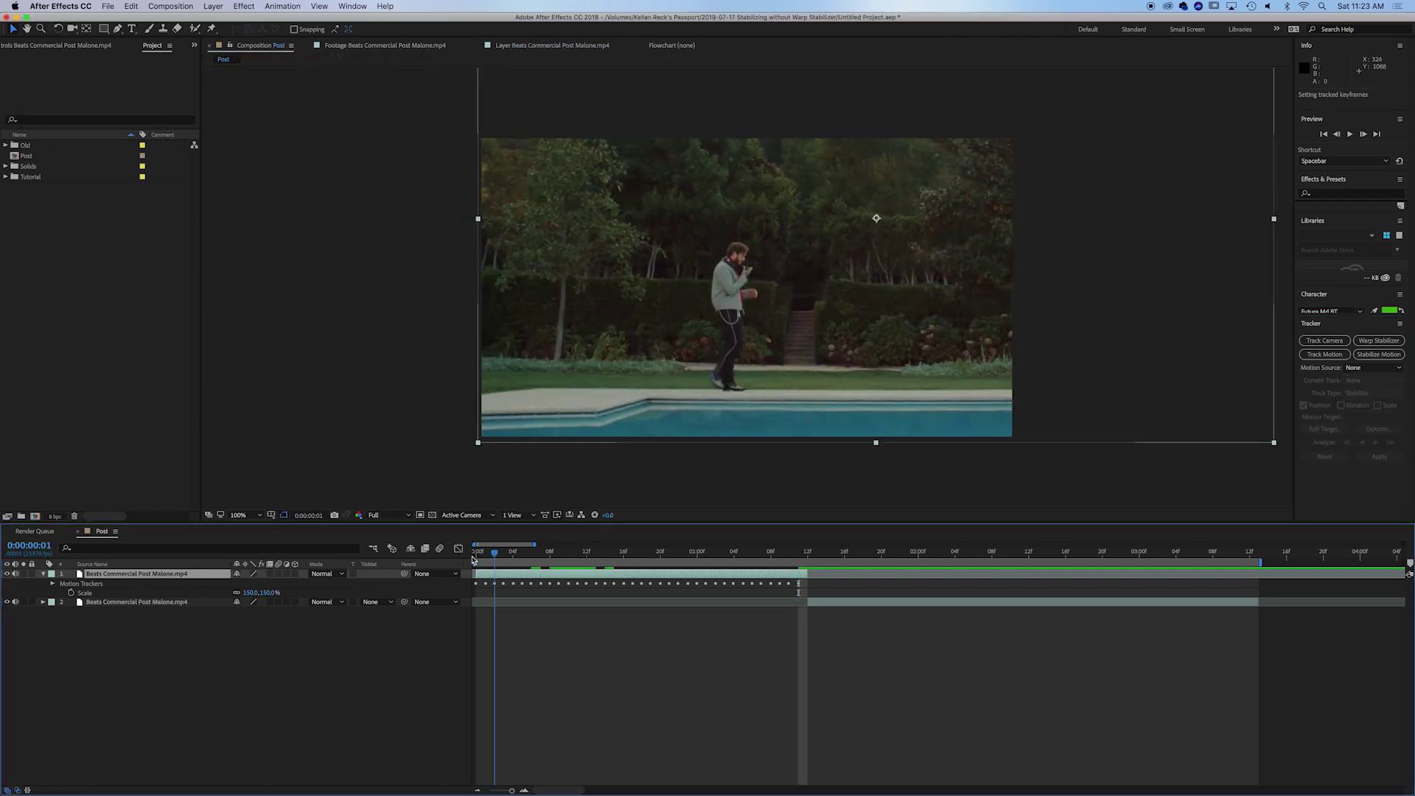
pyautogui.press('space')
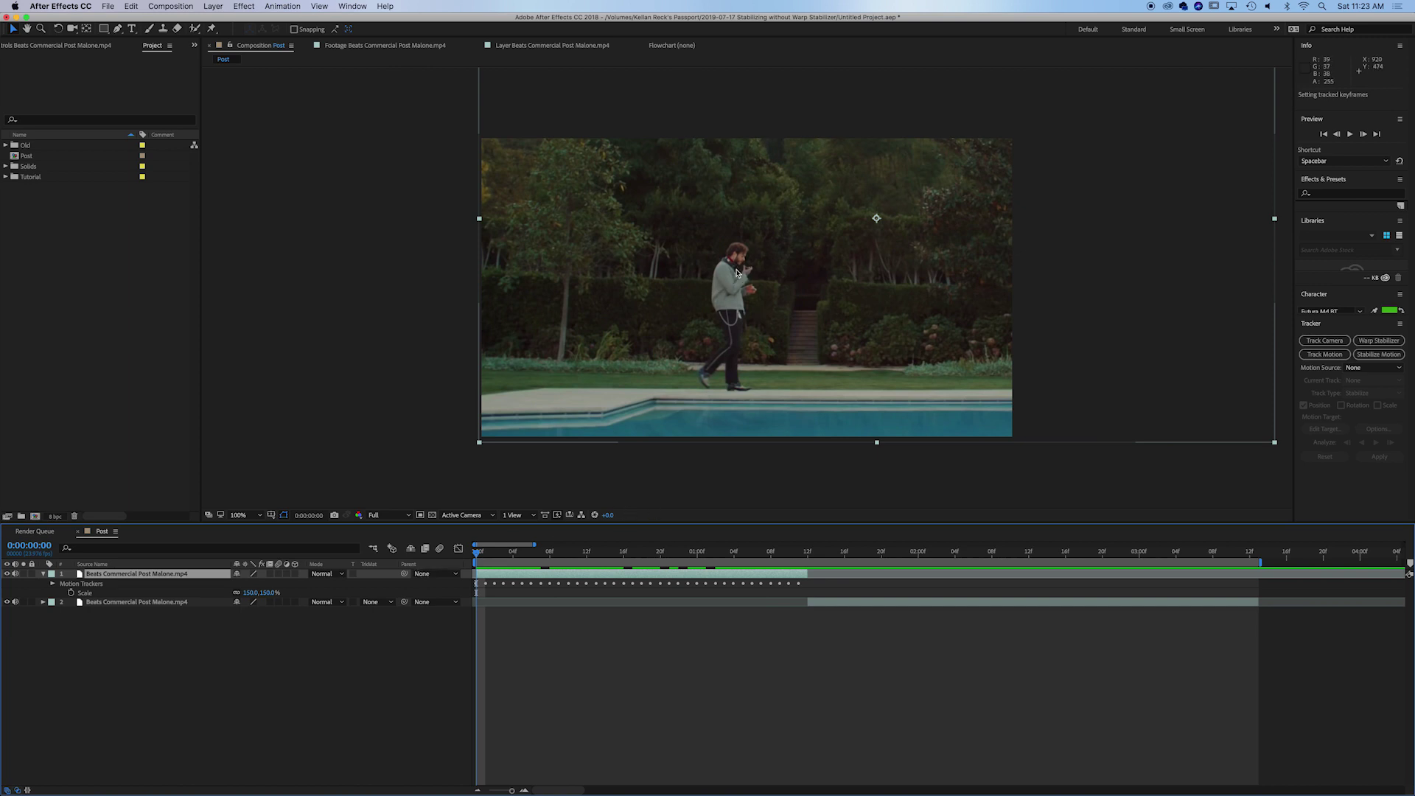
# Preview the Post comp, then select the close-up clip at its start (0:00:01:12).
pyautogui.press('space')
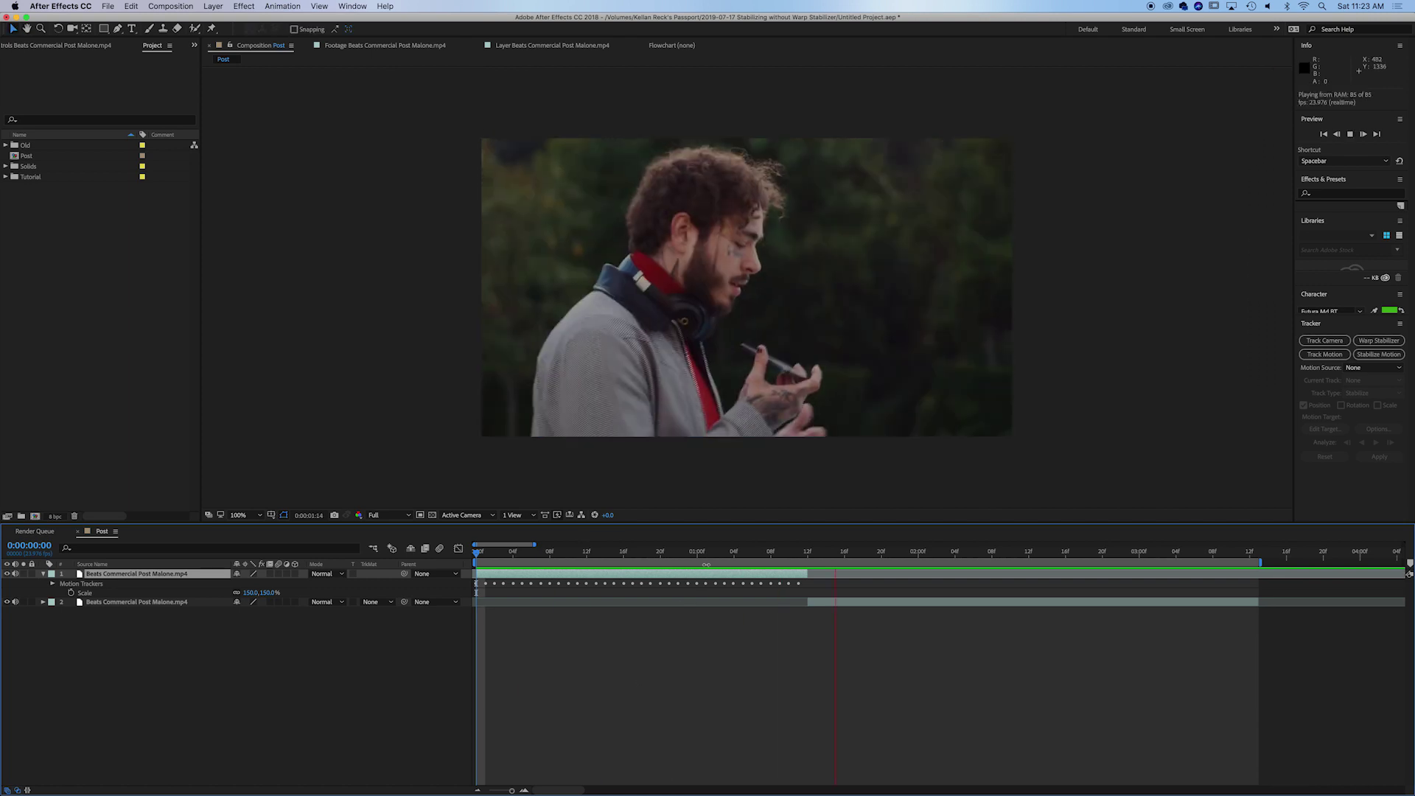
pyautogui.press('space')
pyautogui.press('space')
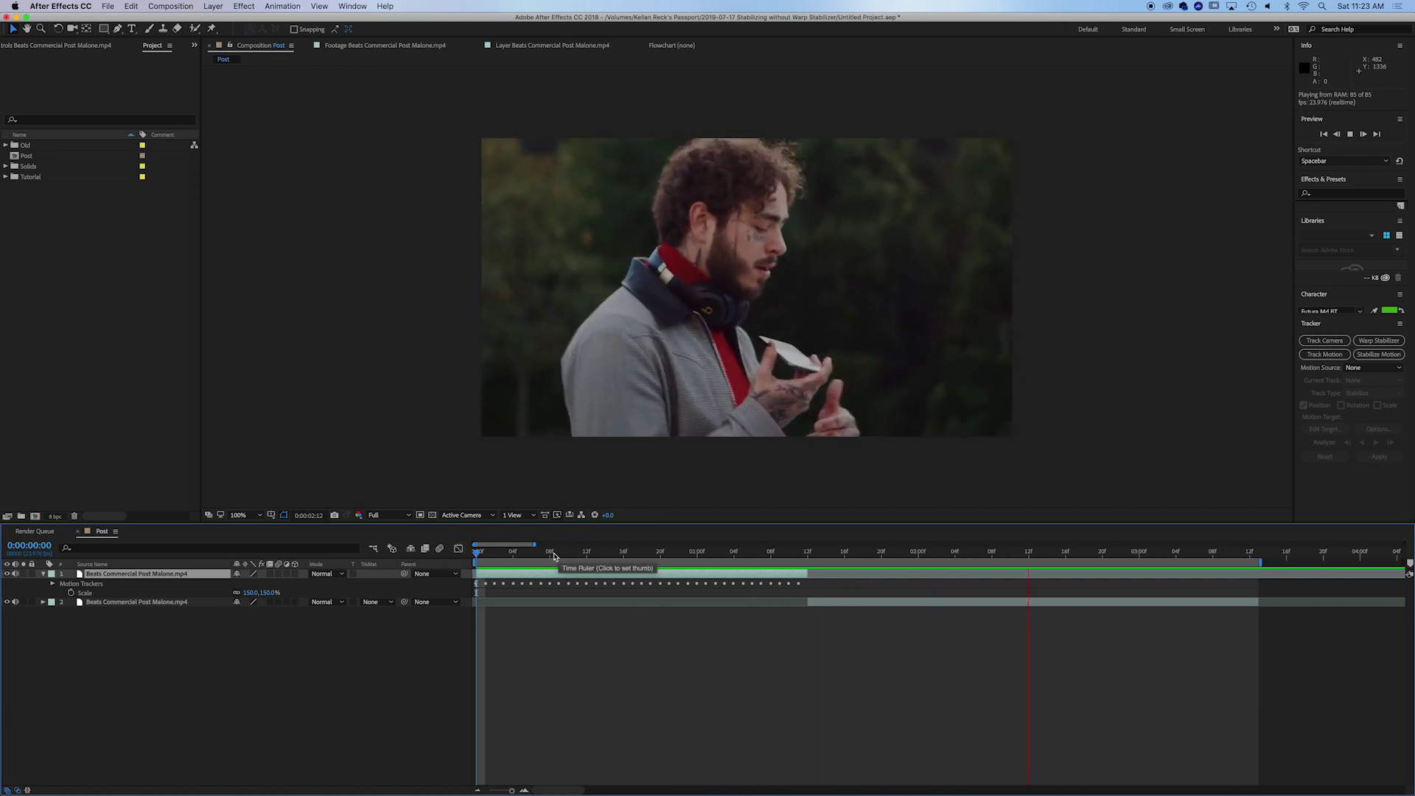
pyautogui.press('space')
pyautogui.moveTo(478, 550)
pyautogui.mouseDown()
pyautogui.moveTo(804, 554)
pyautogui.moveTo(914, 569)
pyautogui.moveTo(819, 575)
pyautogui.mouseUp()
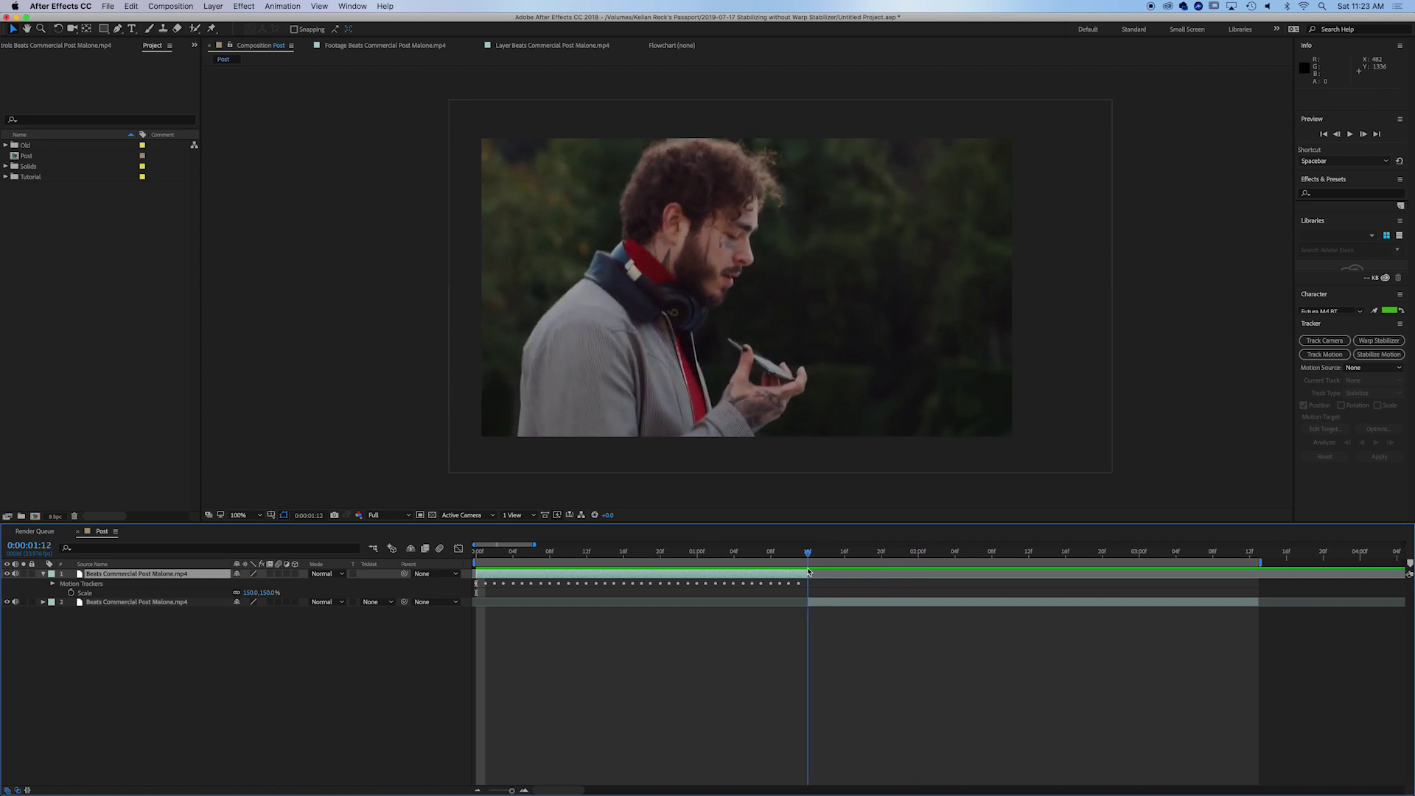
pyautogui.click(828, 604)
# Start a close-up clip stabilize track with enlarged Track Point 1 on the headphone logo.
pyautogui.click(1378, 354)
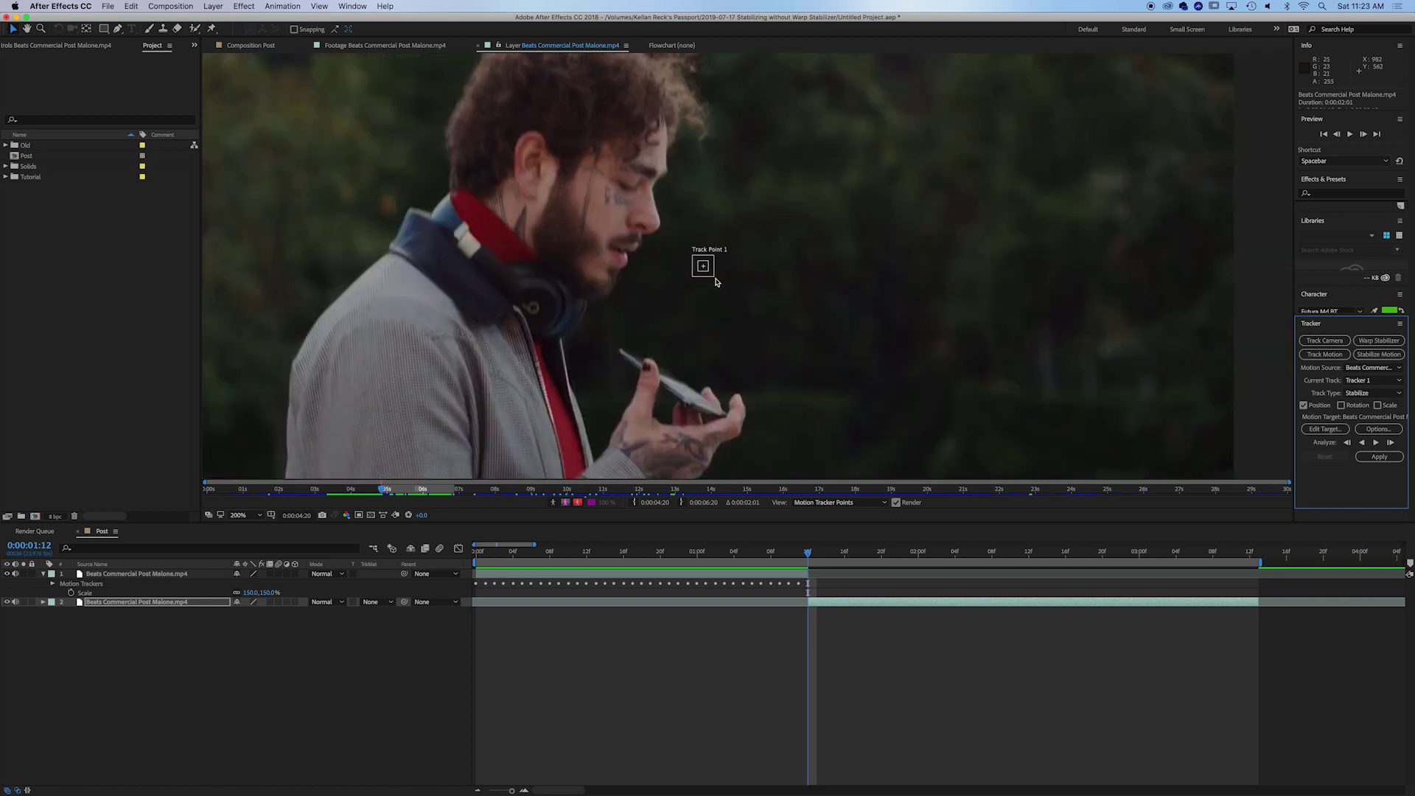
pyautogui.moveTo(724, 284); pyautogui.dragTo(770, 327)
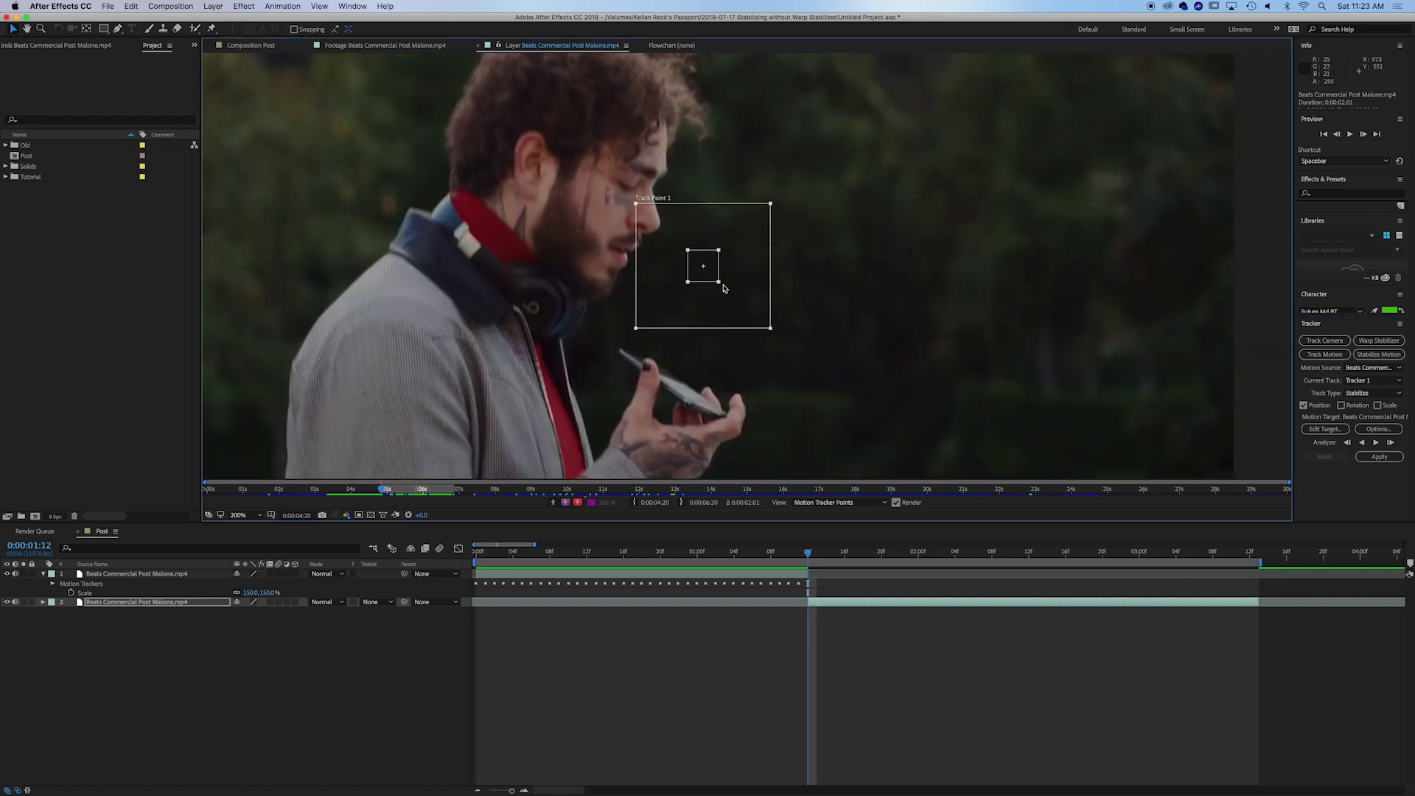
pyautogui.moveTo(704, 269); pyautogui.dragTo(547, 321)
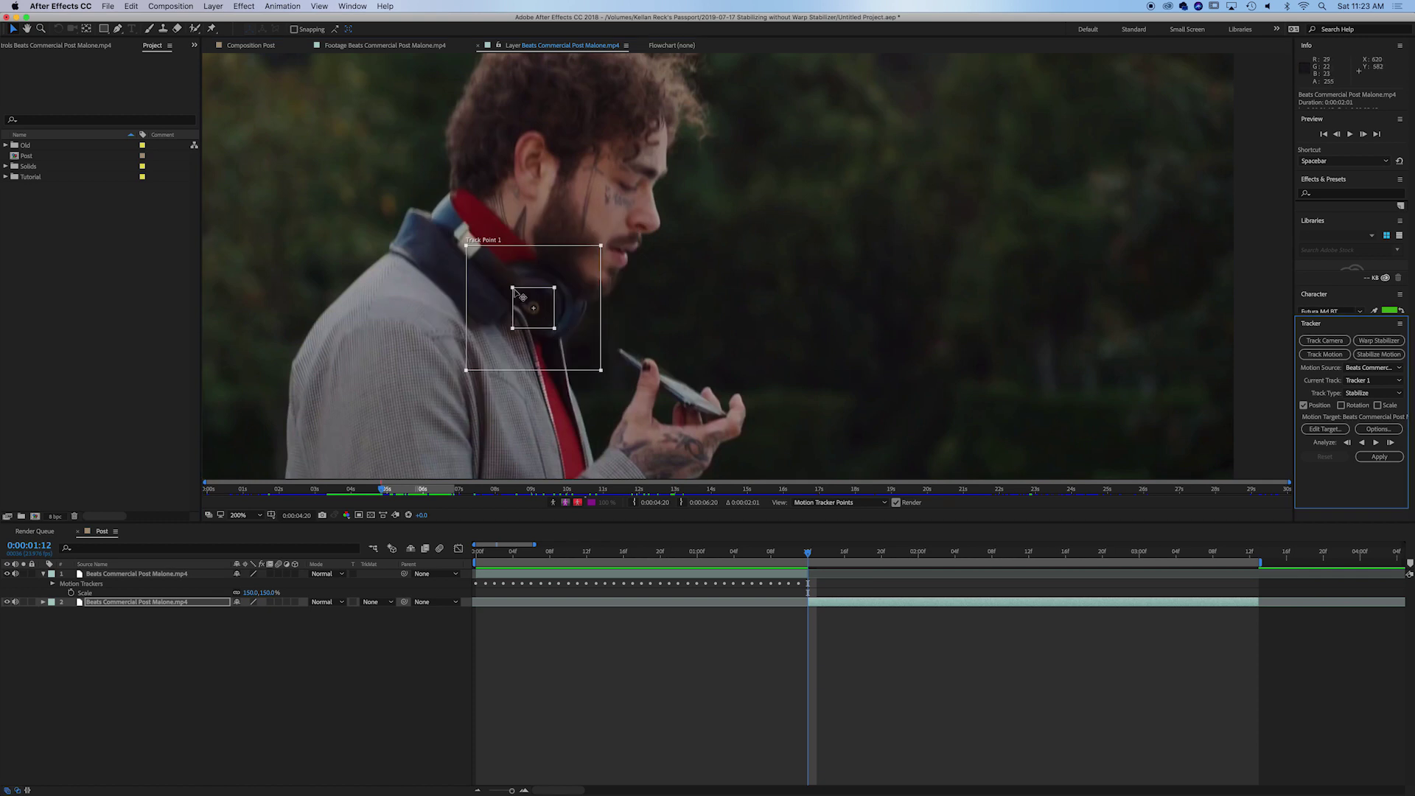
pyautogui.moveTo(553, 328); pyautogui.dragTo(562, 334)
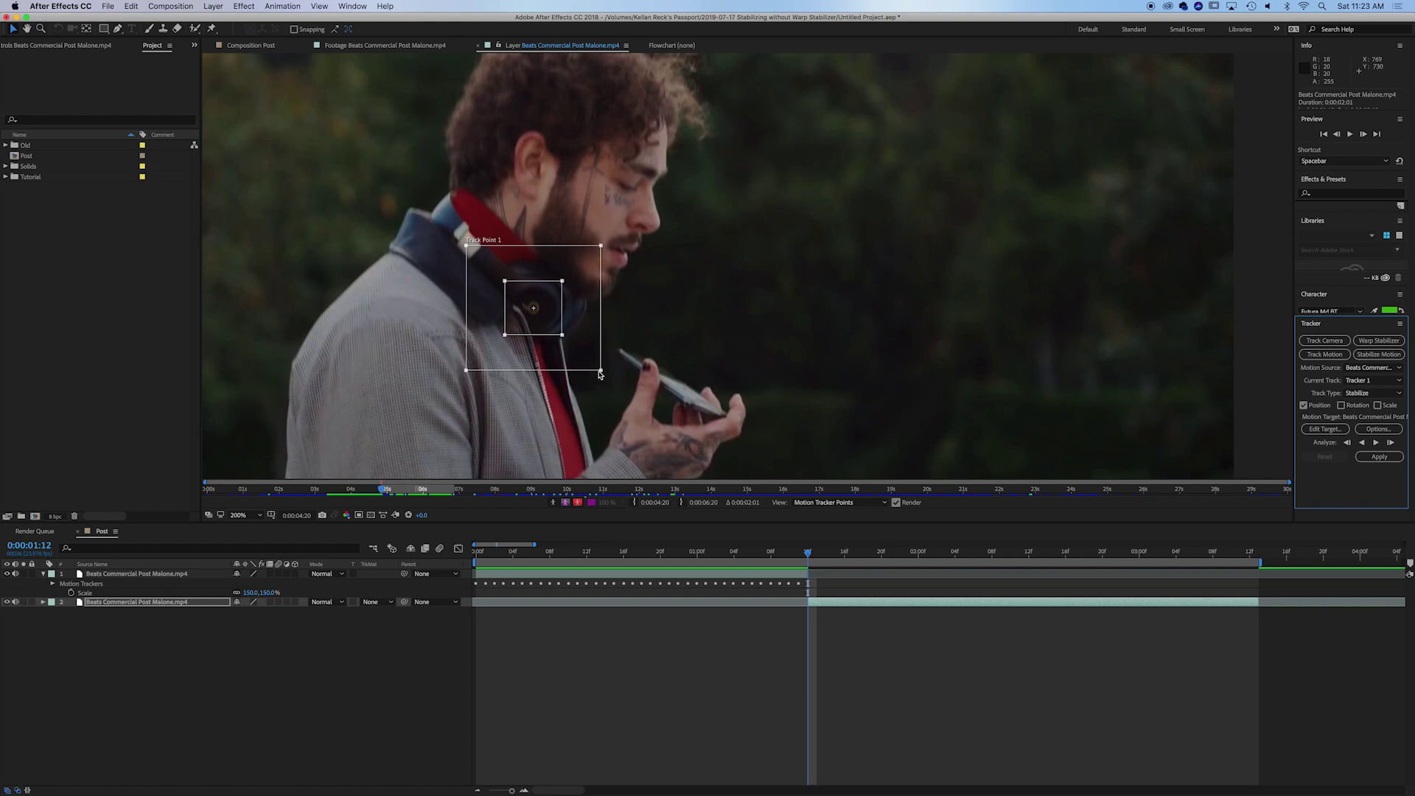
pyautogui.moveTo(600, 373); pyautogui.dragTo(626, 390)
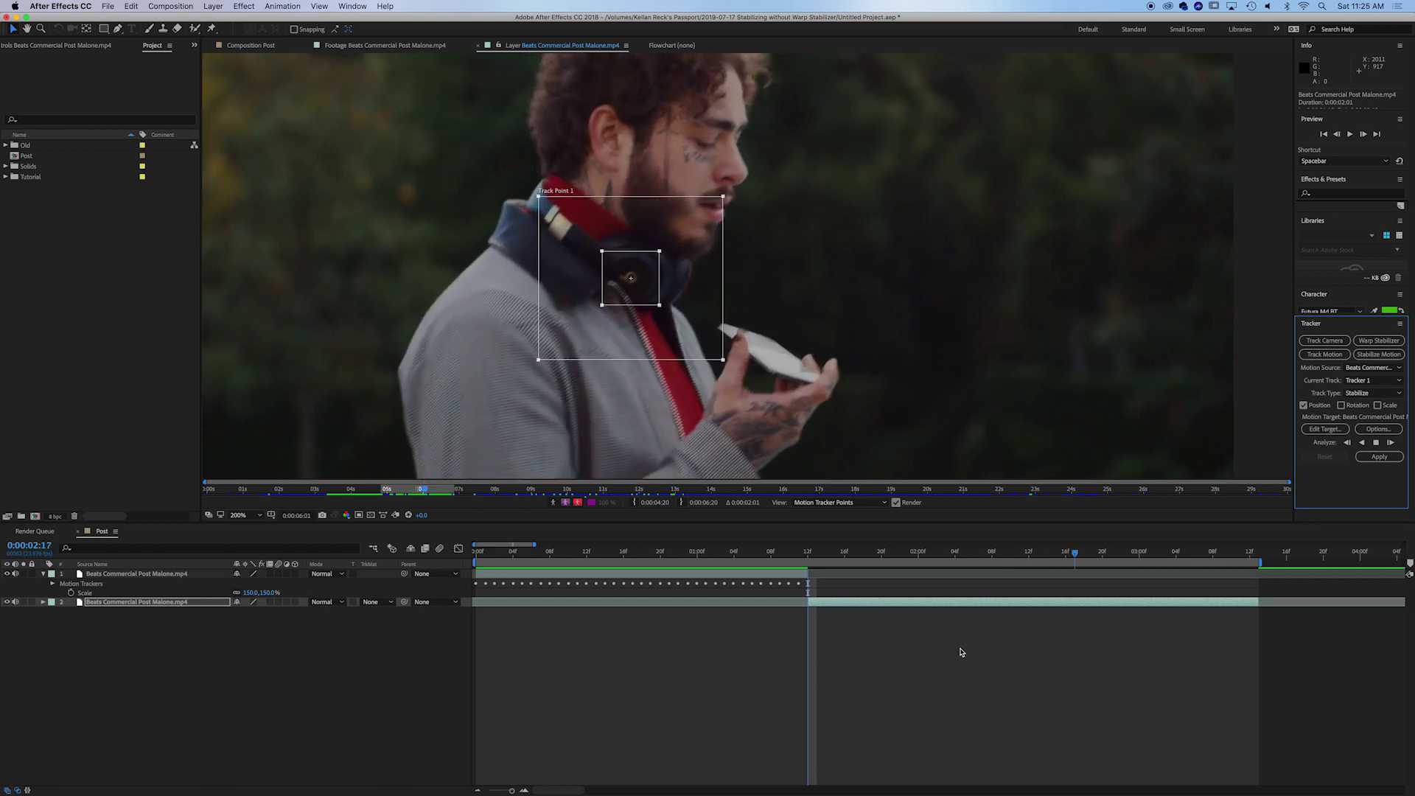
pyautogui.press(',')
pyautogui.press(',')
pyautogui.press(',')
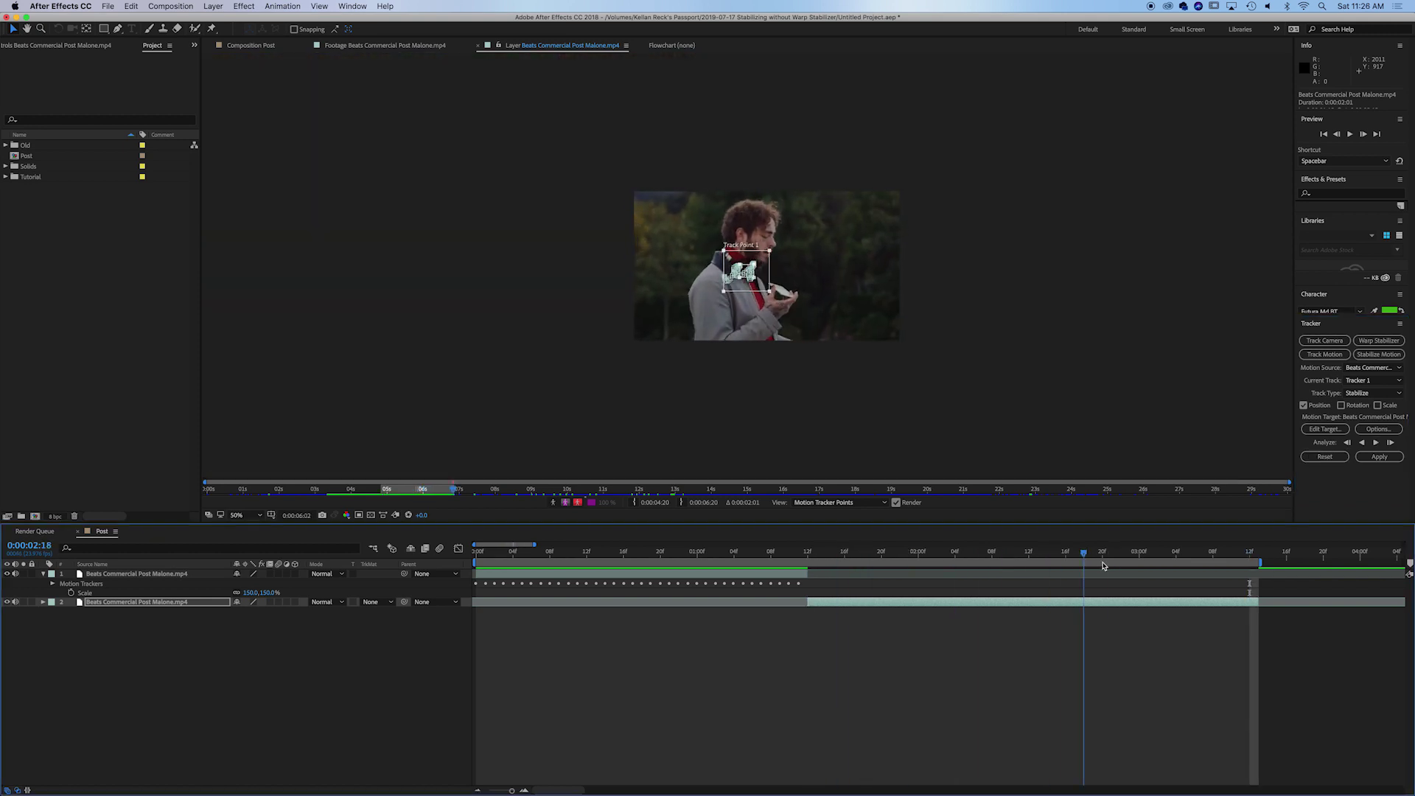
# Apply the headphone-logo track to the close-up clip on both X and Y.
pyautogui.moveTo(822, 553); pyautogui.dragTo(1138, 553)
pyautogui.scroll(2, 779, 268)
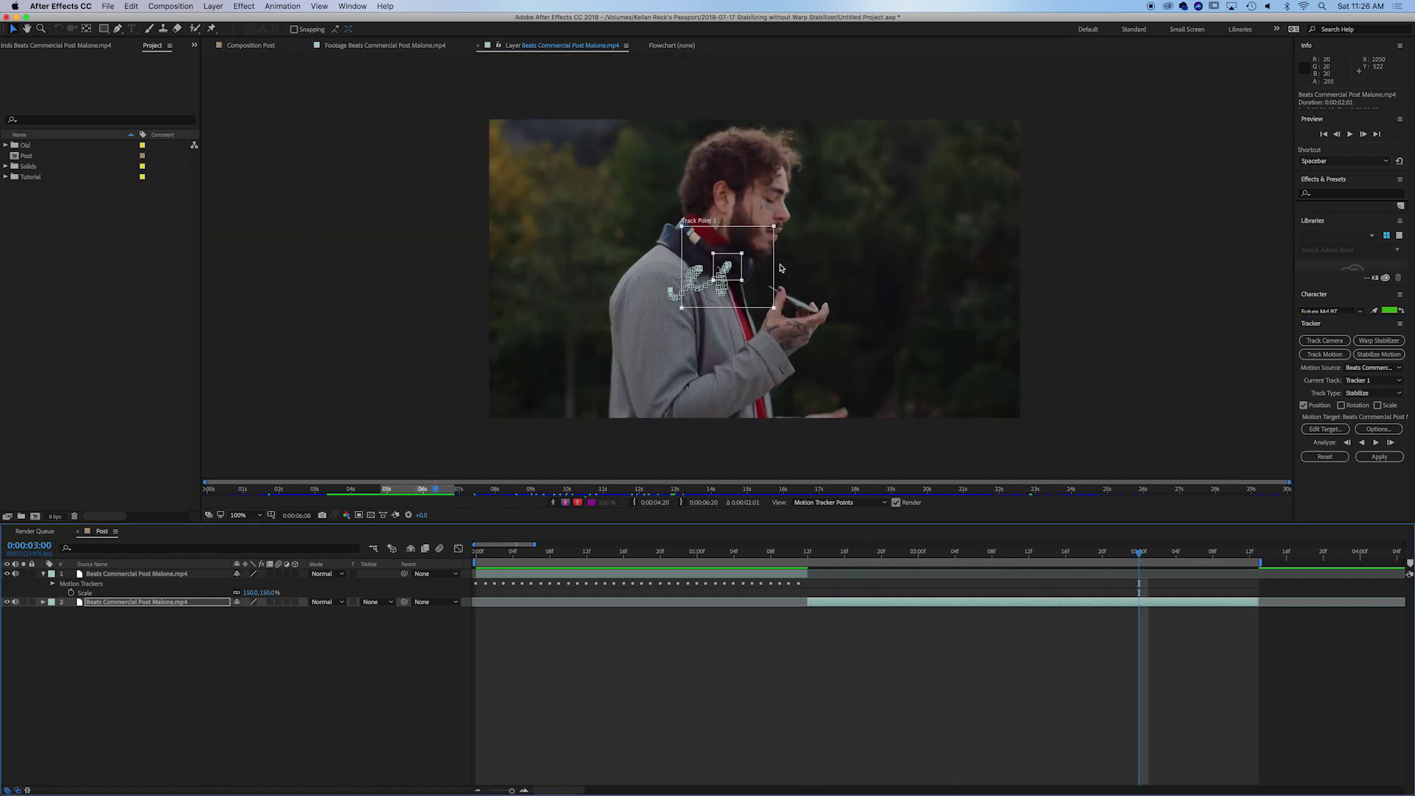
pyautogui.click(816, 553)
pyautogui.click(1378, 457)
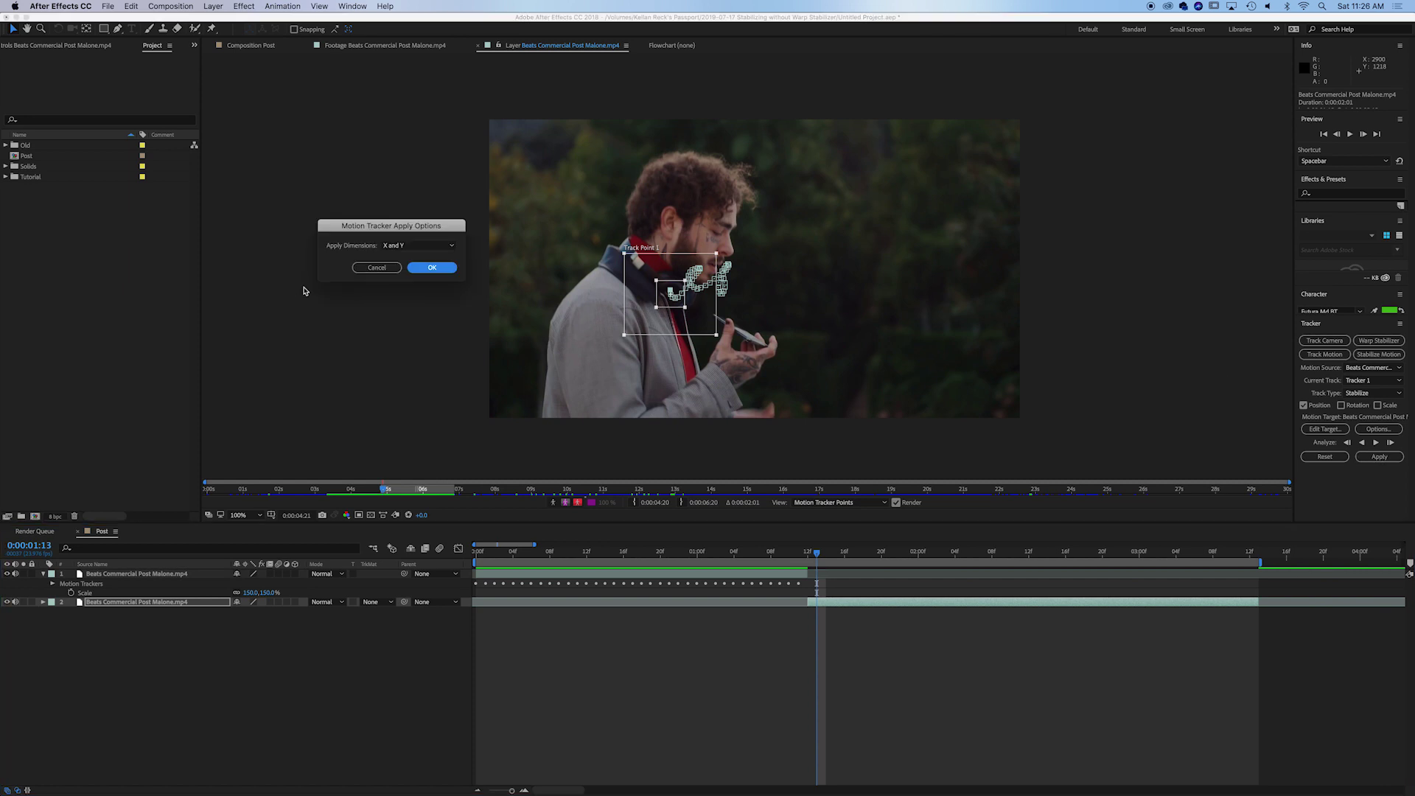
pyautogui.click(436, 273)
pyautogui.press('space')
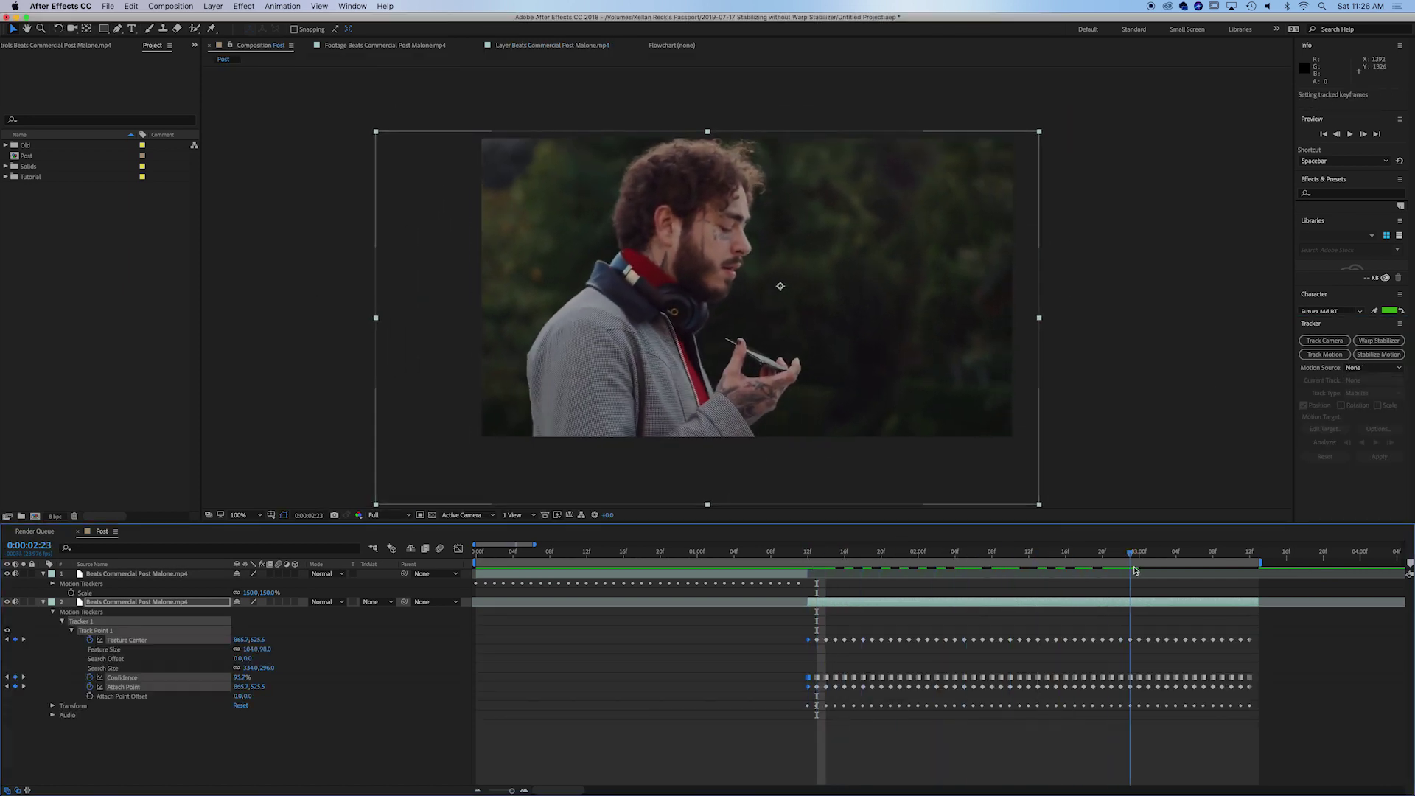
# Scrub and play back the stabilized close-up clip.
pyautogui.moveTo(947, 558); pyautogui.dragTo(982, 563)
pyautogui.press('space')
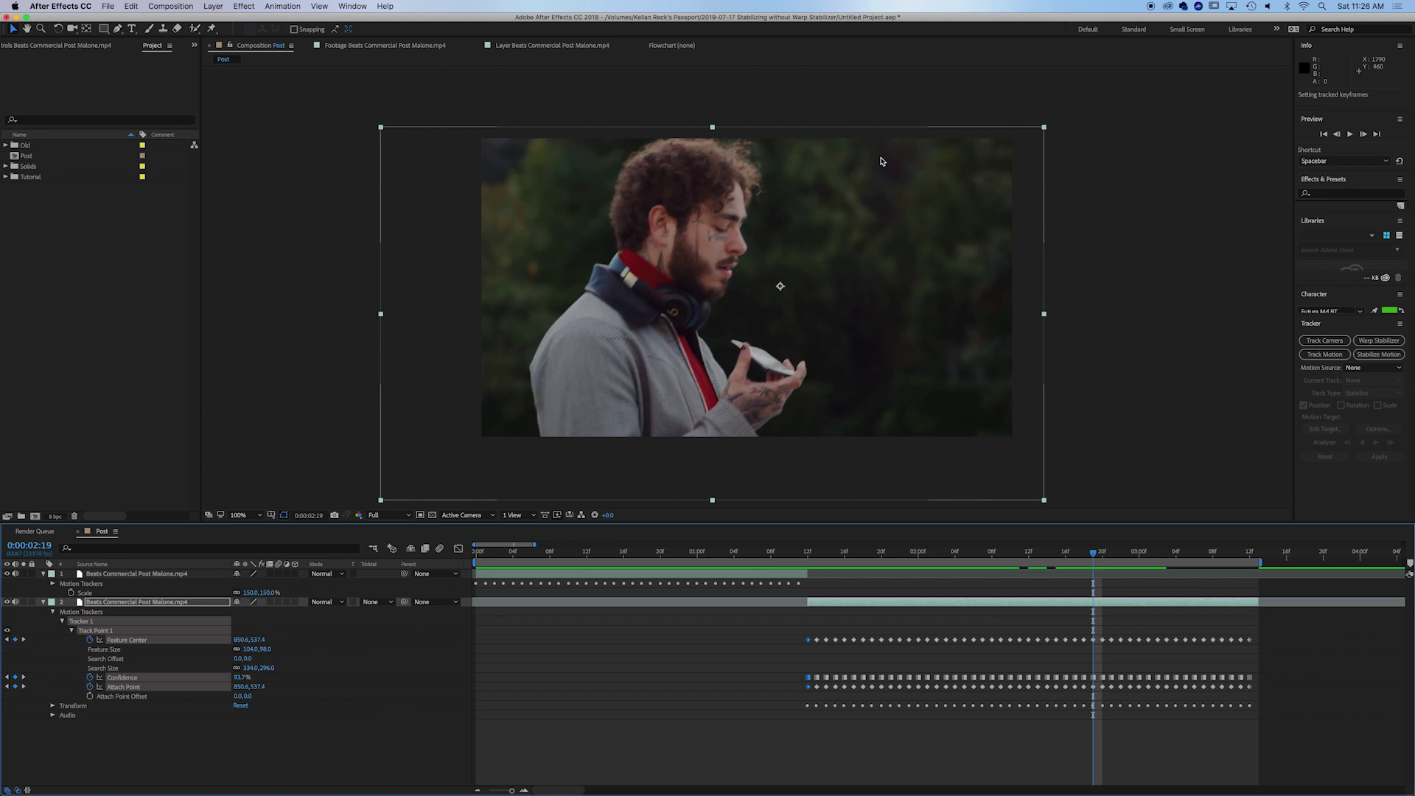
pyautogui.moveTo(963, 551); pyautogui.dragTo(909, 551)
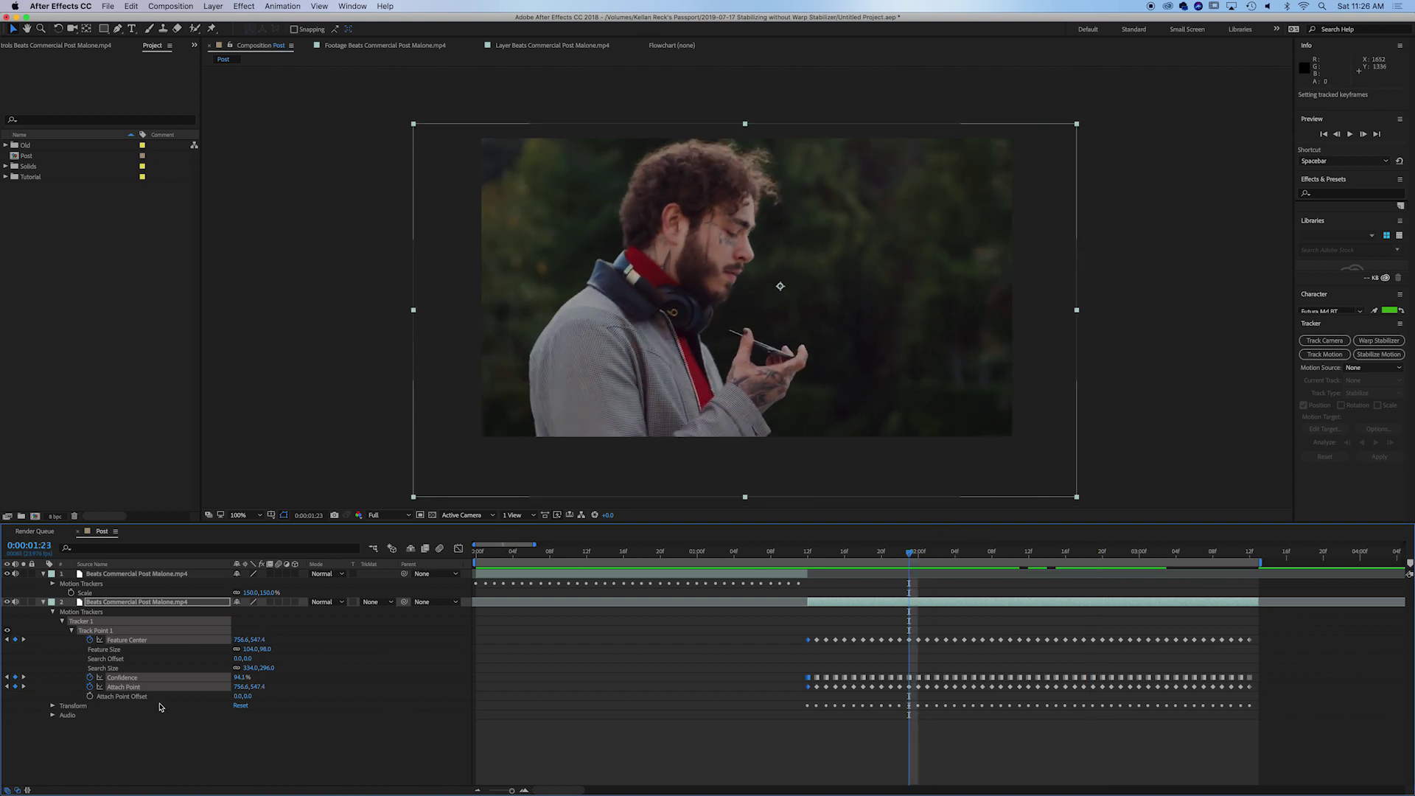
pyautogui.press('s')
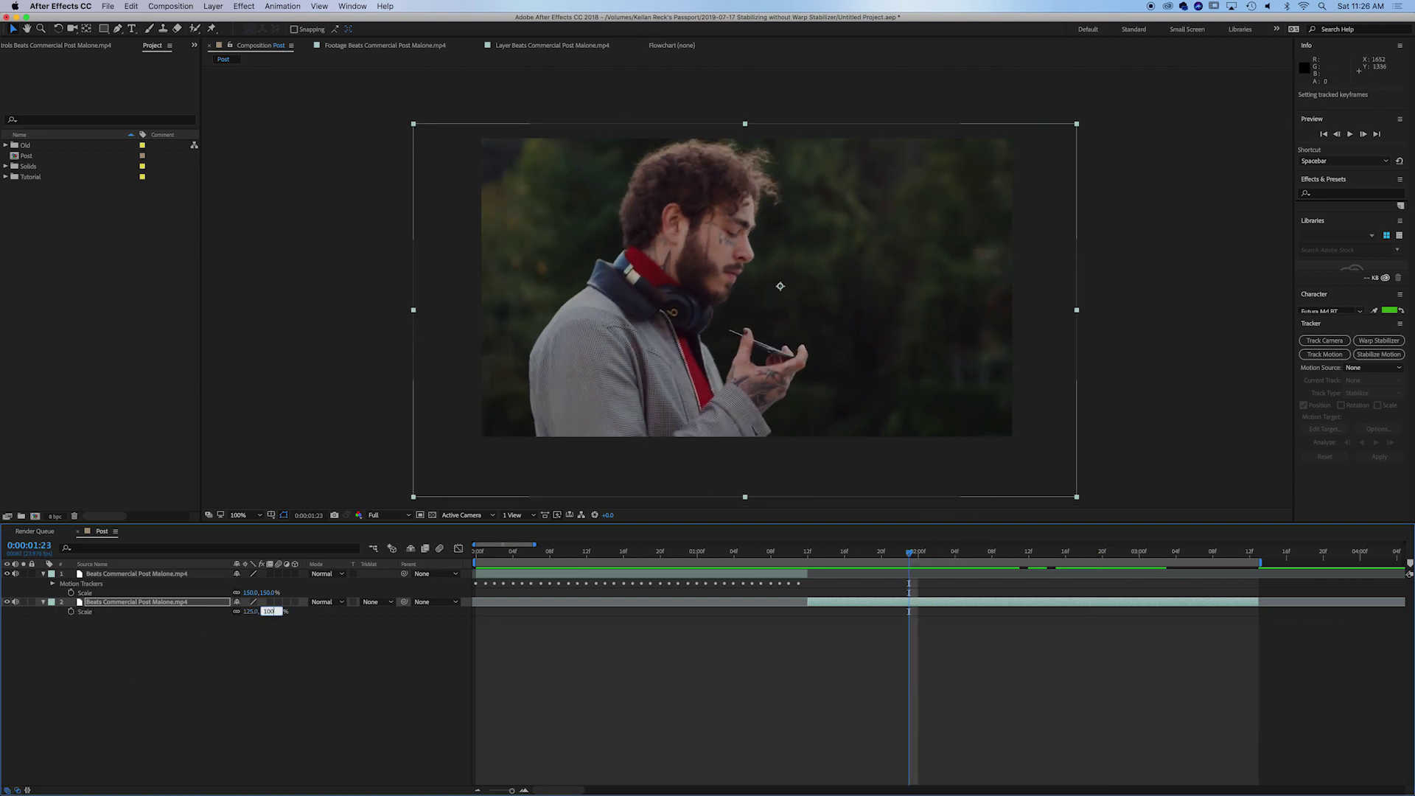
# Check the close-up clip's edges at 100% scale, then set it to 150% and preview.
pyautogui.press('Return')
pyautogui.press('space')
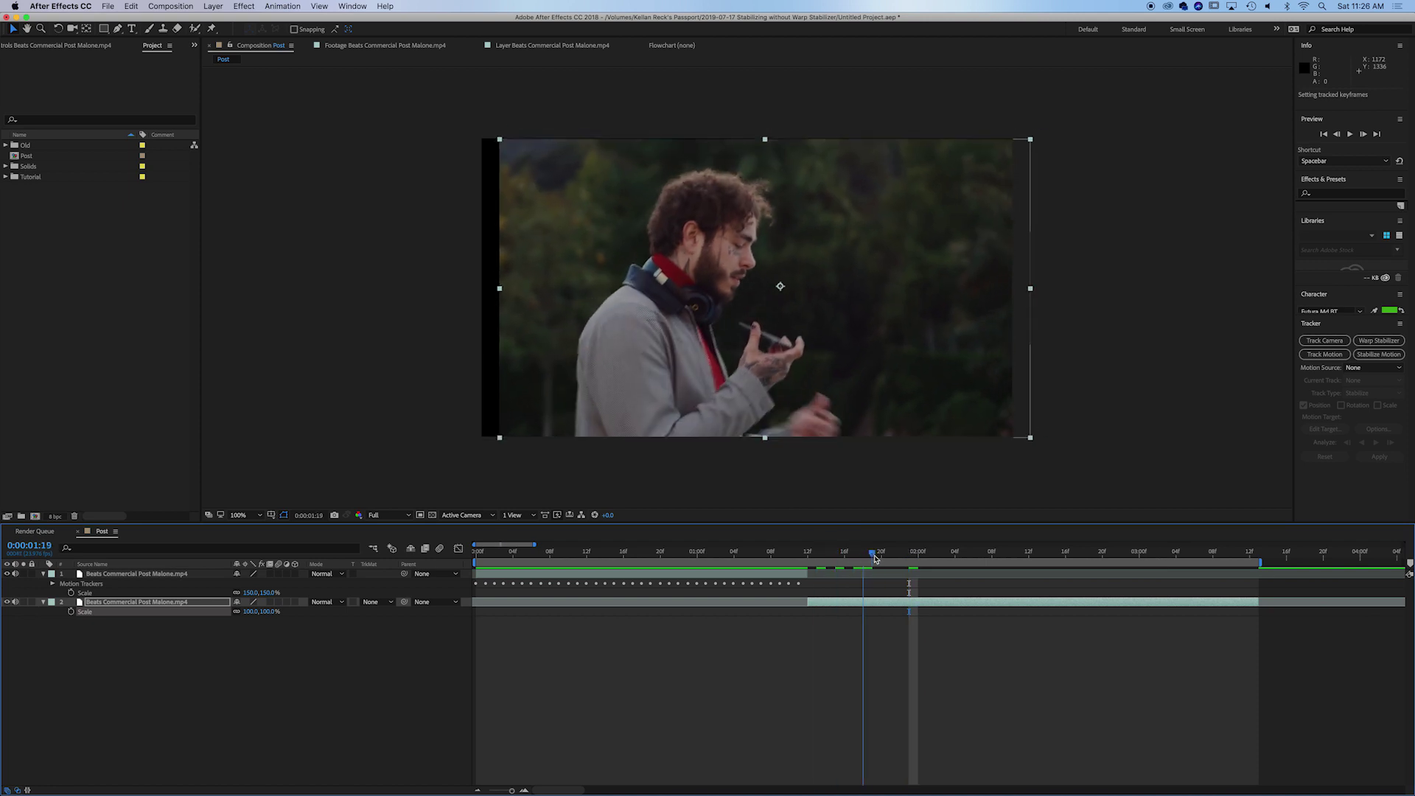
pyautogui.moveTo(1150, 551); pyautogui.dragTo(855, 567)
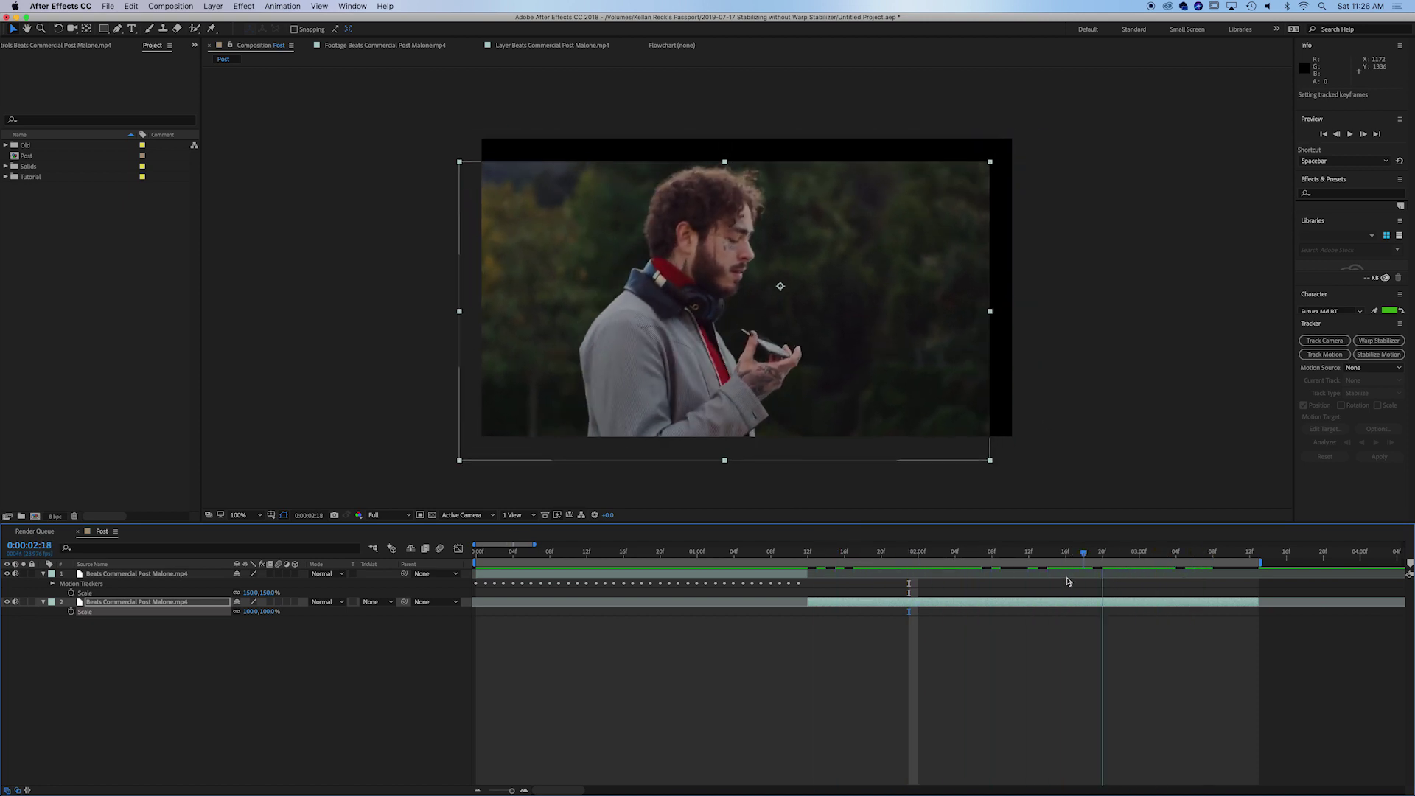
pyautogui.press('s')
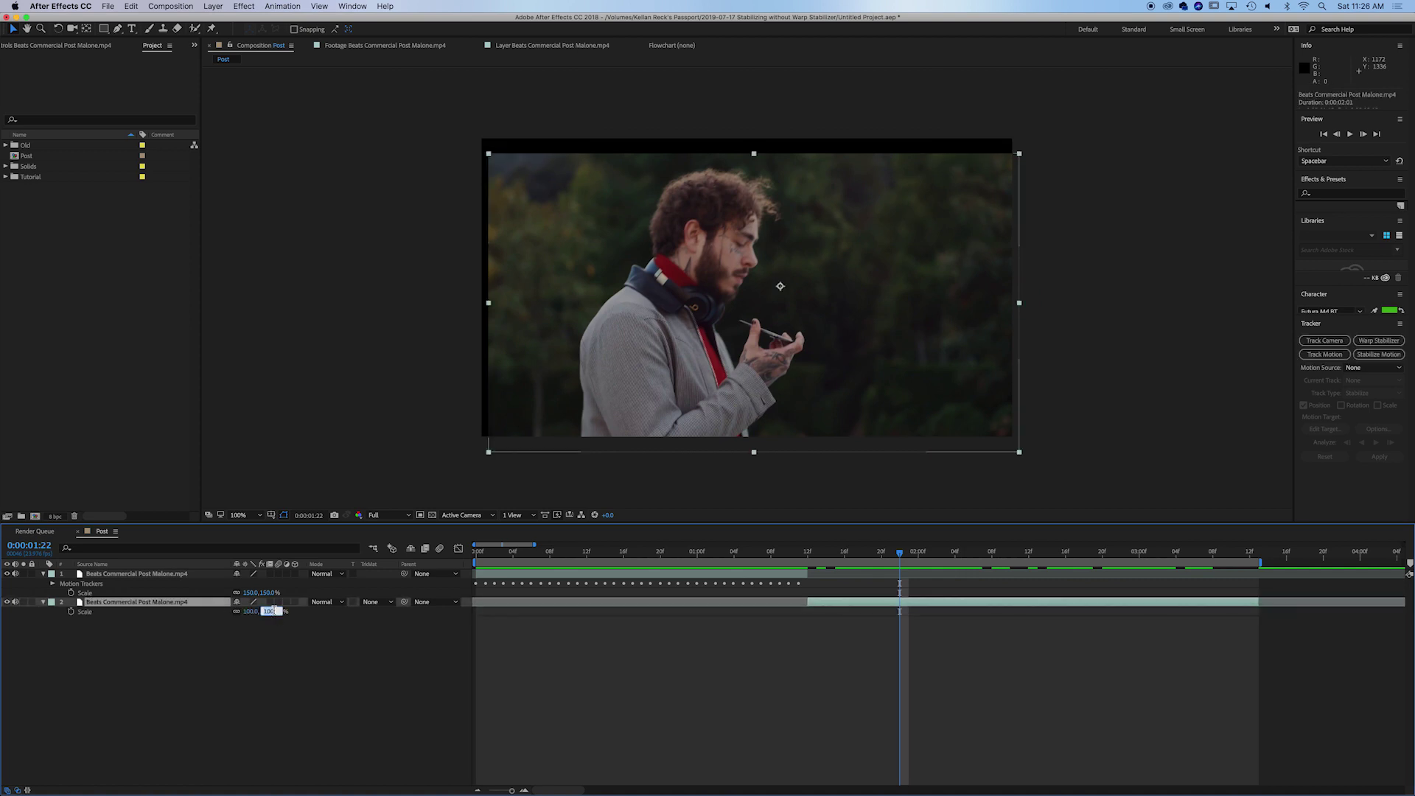
pyautogui.press('Return')
pyautogui.moveTo(868, 310); pyautogui.dragTo(928, 309)
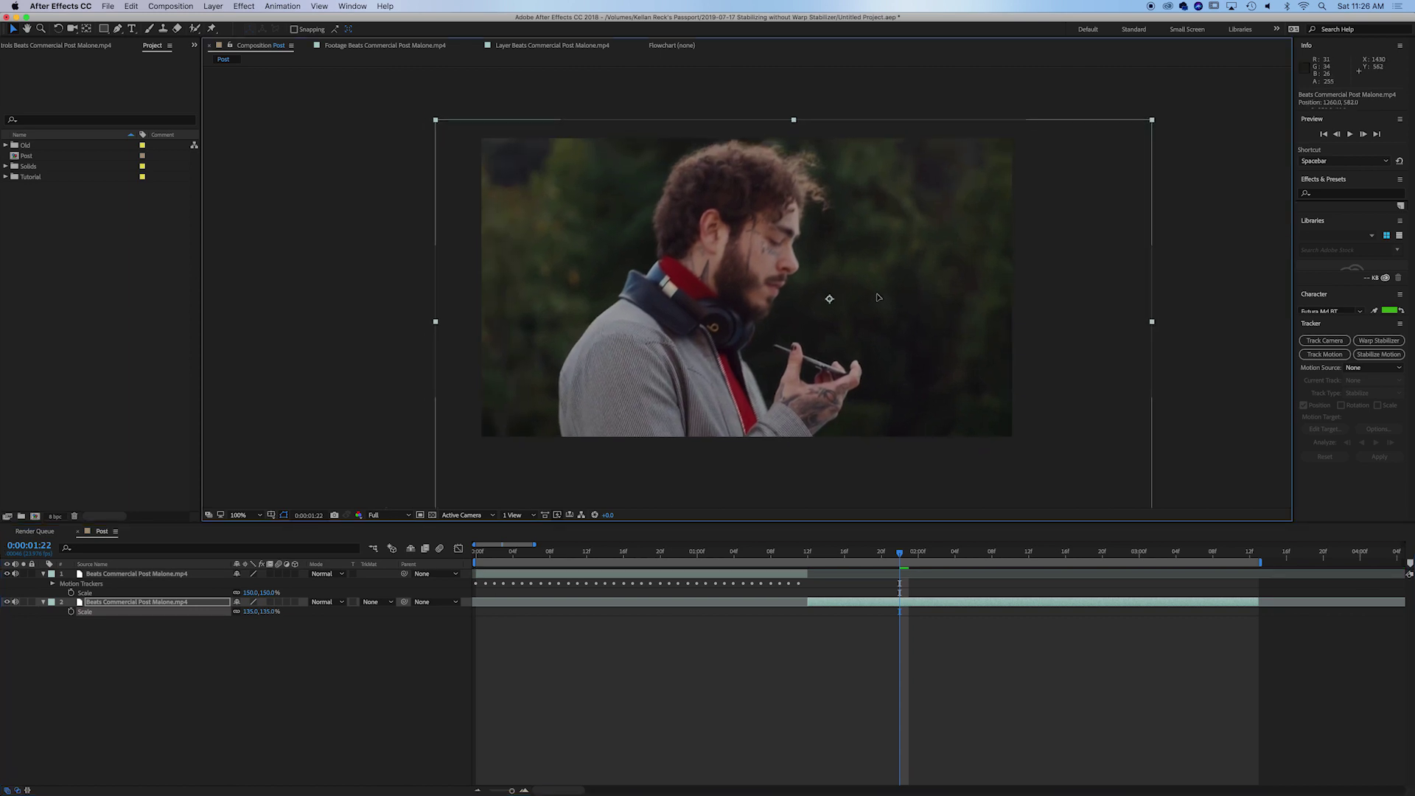
pyautogui.moveTo(898, 551); pyautogui.dragTo(828, 586)
pyautogui.press('space')
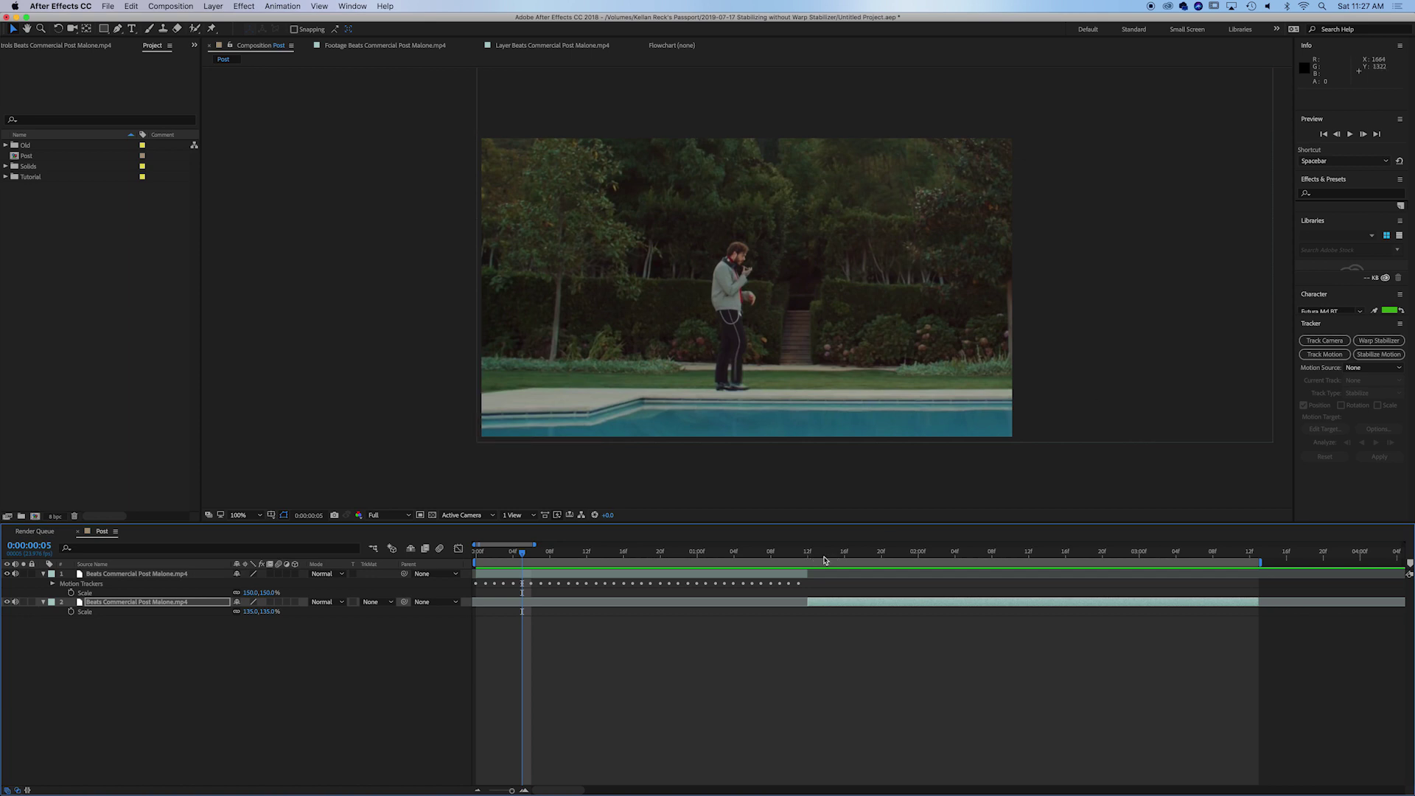
pyautogui.moveTo(792, 554); pyautogui.dragTo(982, 564)
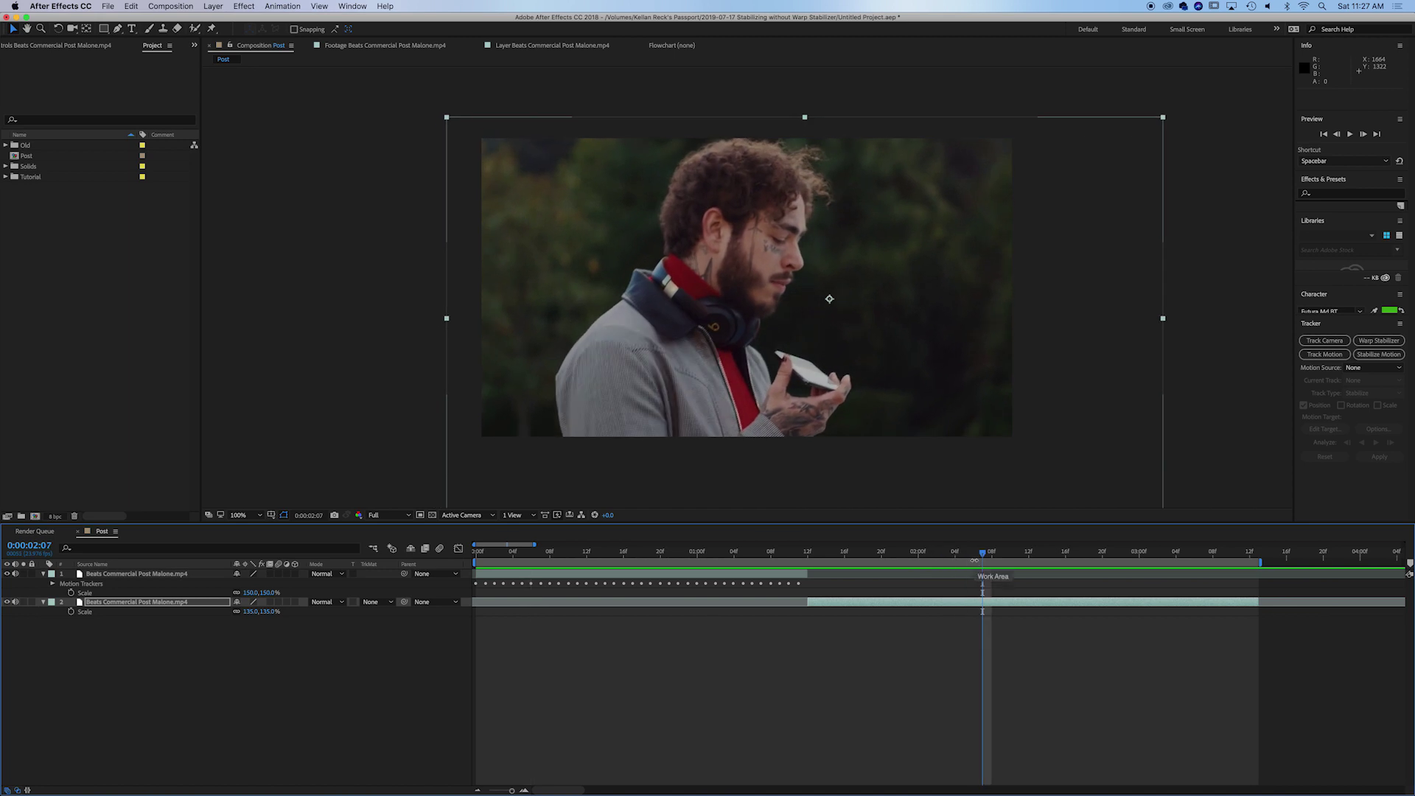
pyautogui.moveTo(977, 561)
pyautogui.mouseDown()
pyautogui.moveTo(935, 564)
pyautogui.moveTo(973, 567)
pyautogui.mouseUp()
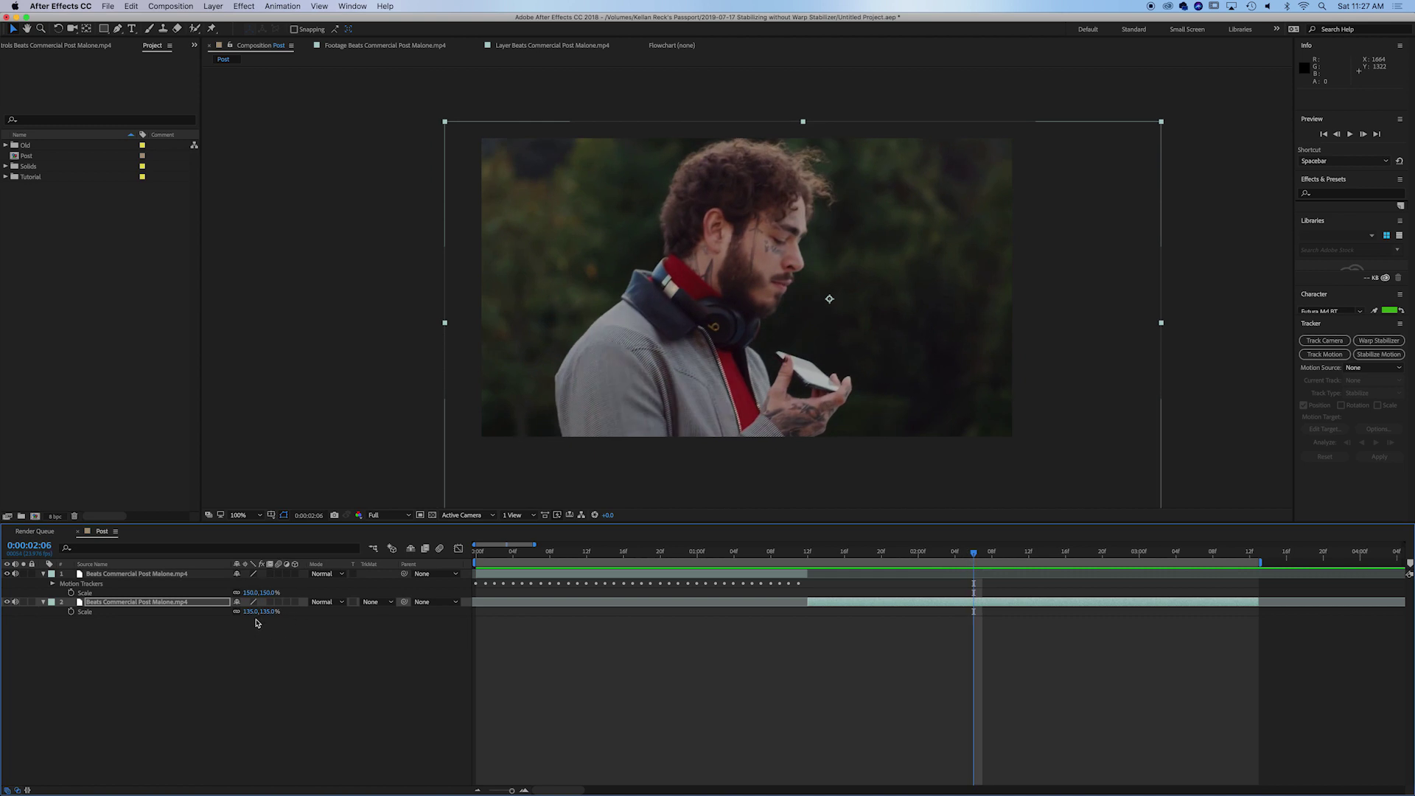
pyautogui.moveTo(917, 558); pyautogui.dragTo(891, 556)
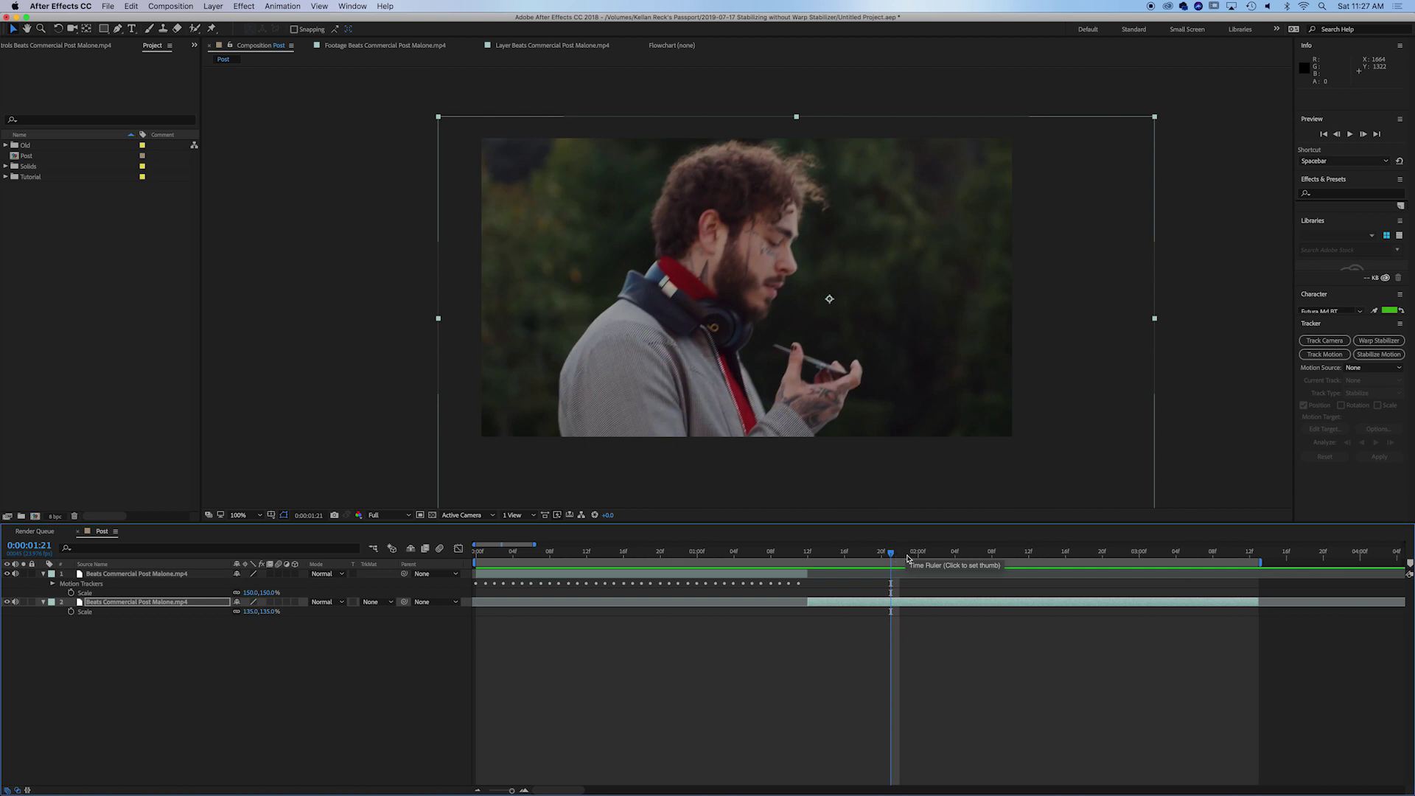
pyautogui.moveTo(907, 558)
pyautogui.mouseDown()
pyautogui.moveTo(895, 565)
pyautogui.moveTo(964, 558)
pyautogui.mouseUp()
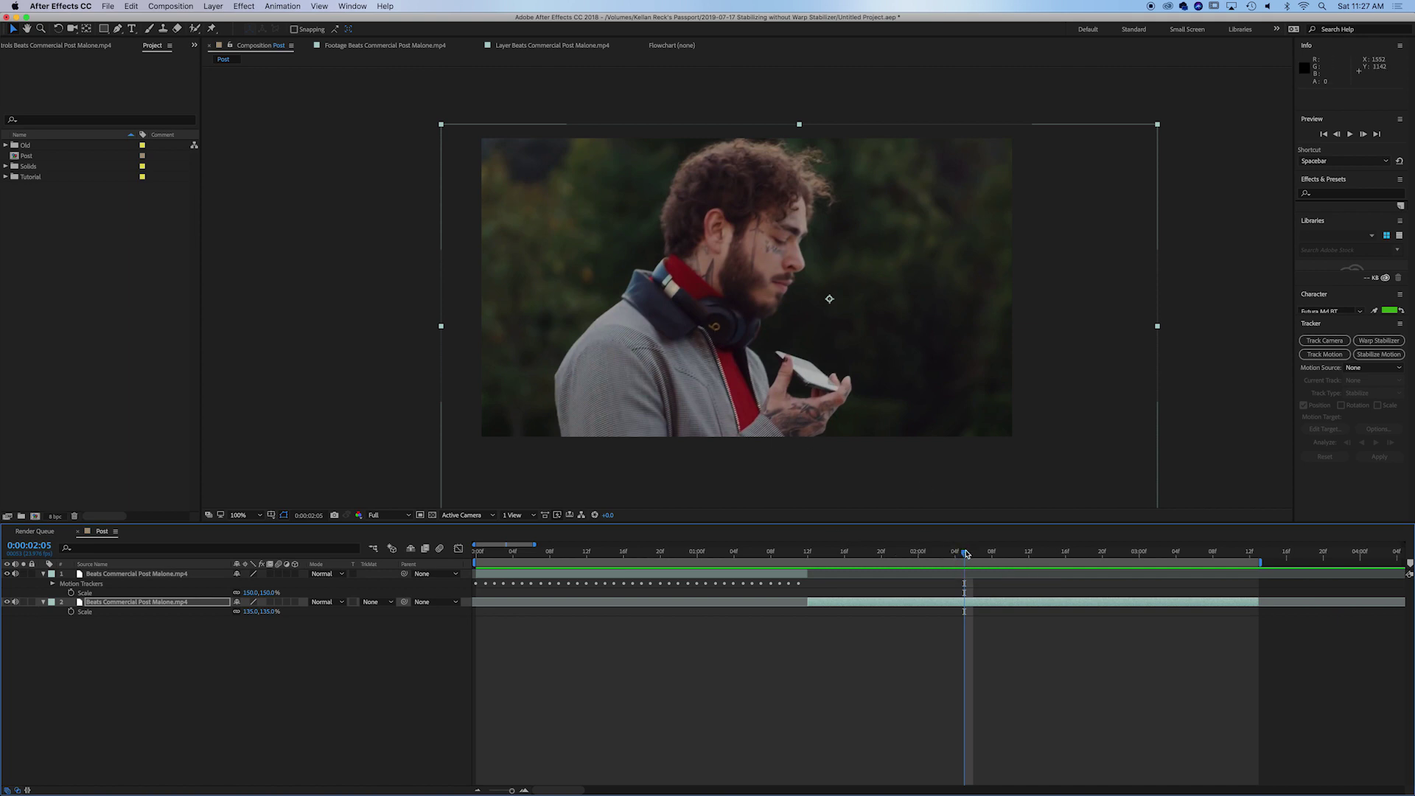
pyautogui.moveTo(966, 554); pyautogui.dragTo(1004, 555)
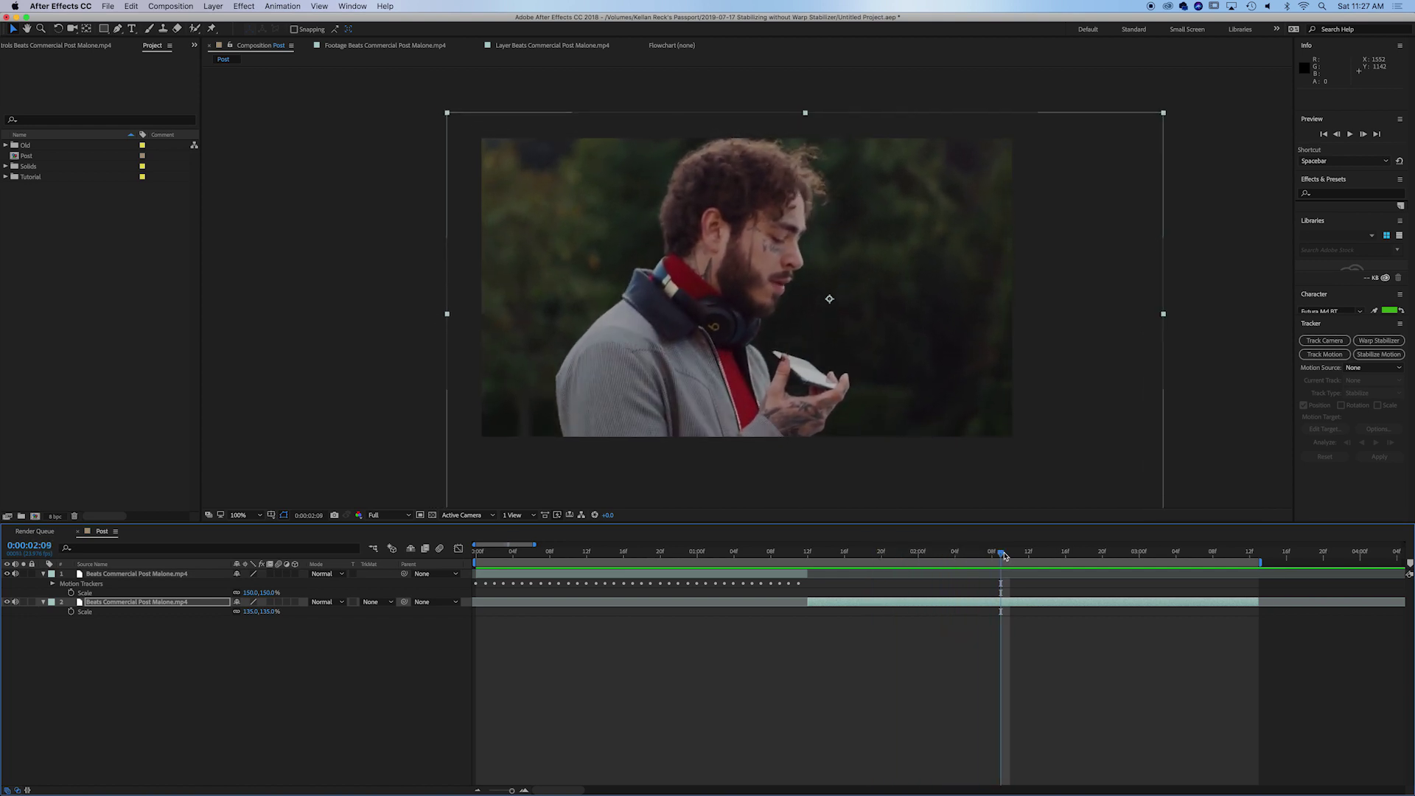
pyautogui.moveTo(1004, 555); pyautogui.dragTo(898, 557)
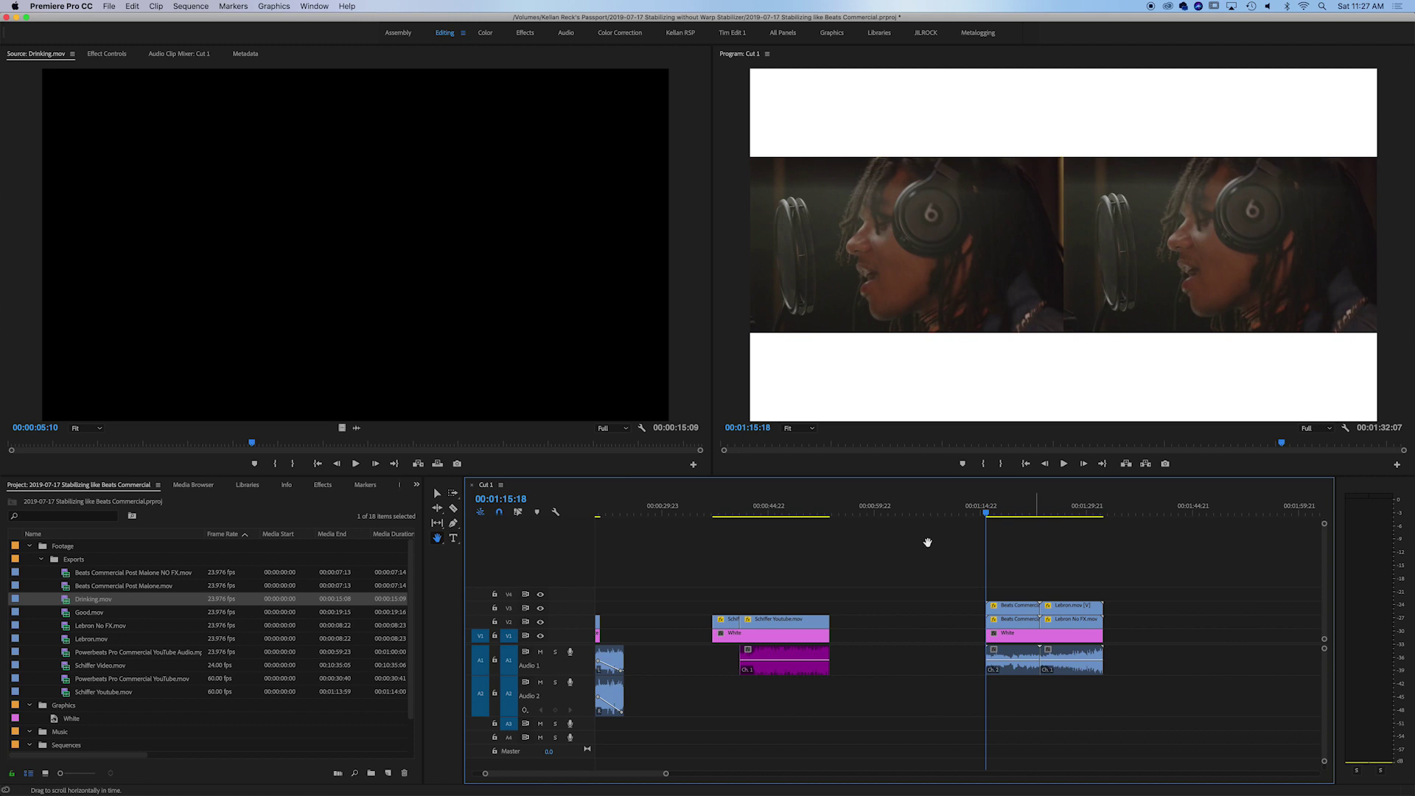
pyautogui.hscroll(5, 928, 541)
pyautogui.scroll(3, 856, 543)
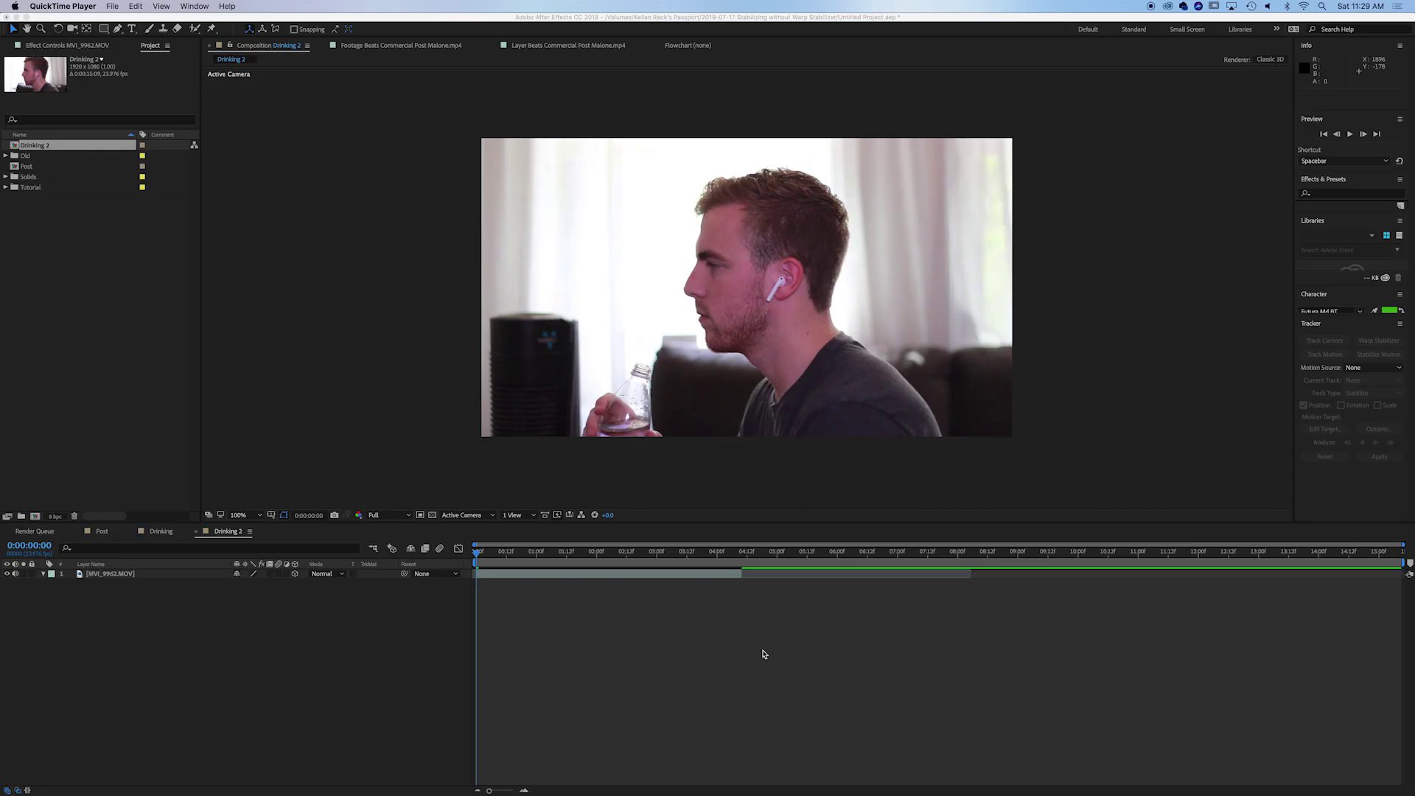
# Scrub the Drinking 2 comp, then start a Stabilize Motion track on MVI_9962.MOV.
pyautogui.click(504, 557)
pyautogui.moveTo(507, 556); pyautogui.dragTo(632, 567)
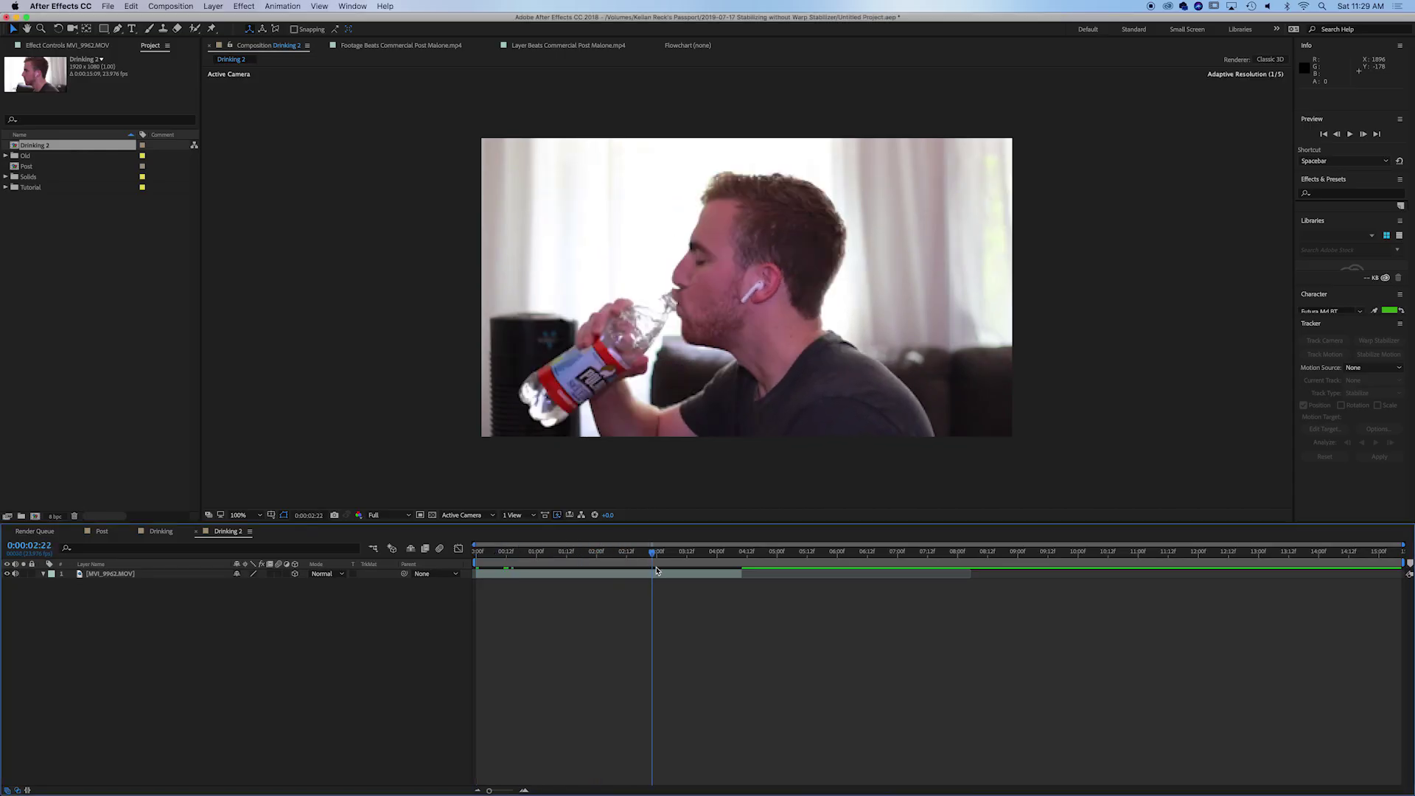
pyautogui.moveTo(630, 567); pyautogui.dragTo(671, 552)
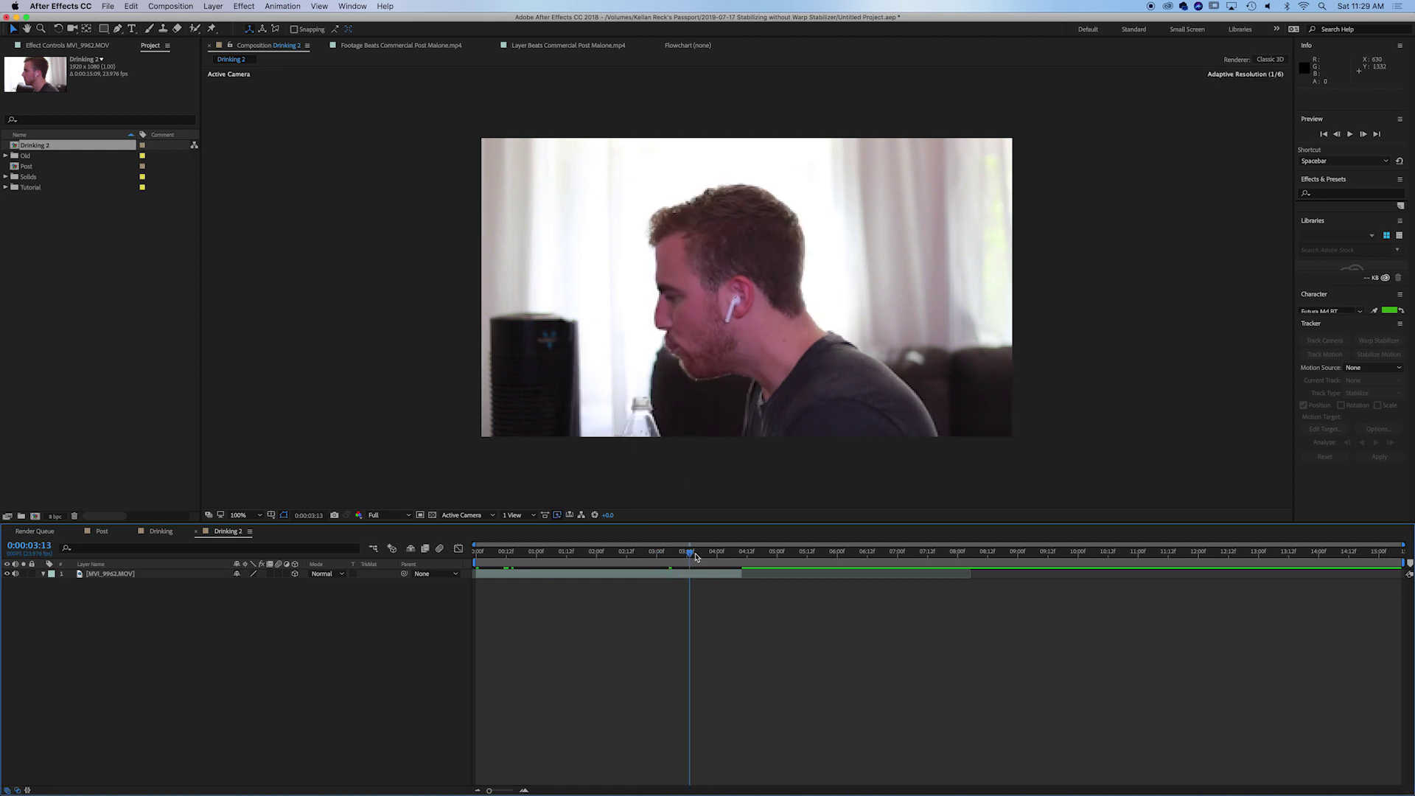
pyautogui.moveTo(670, 553); pyautogui.dragTo(467, 550)
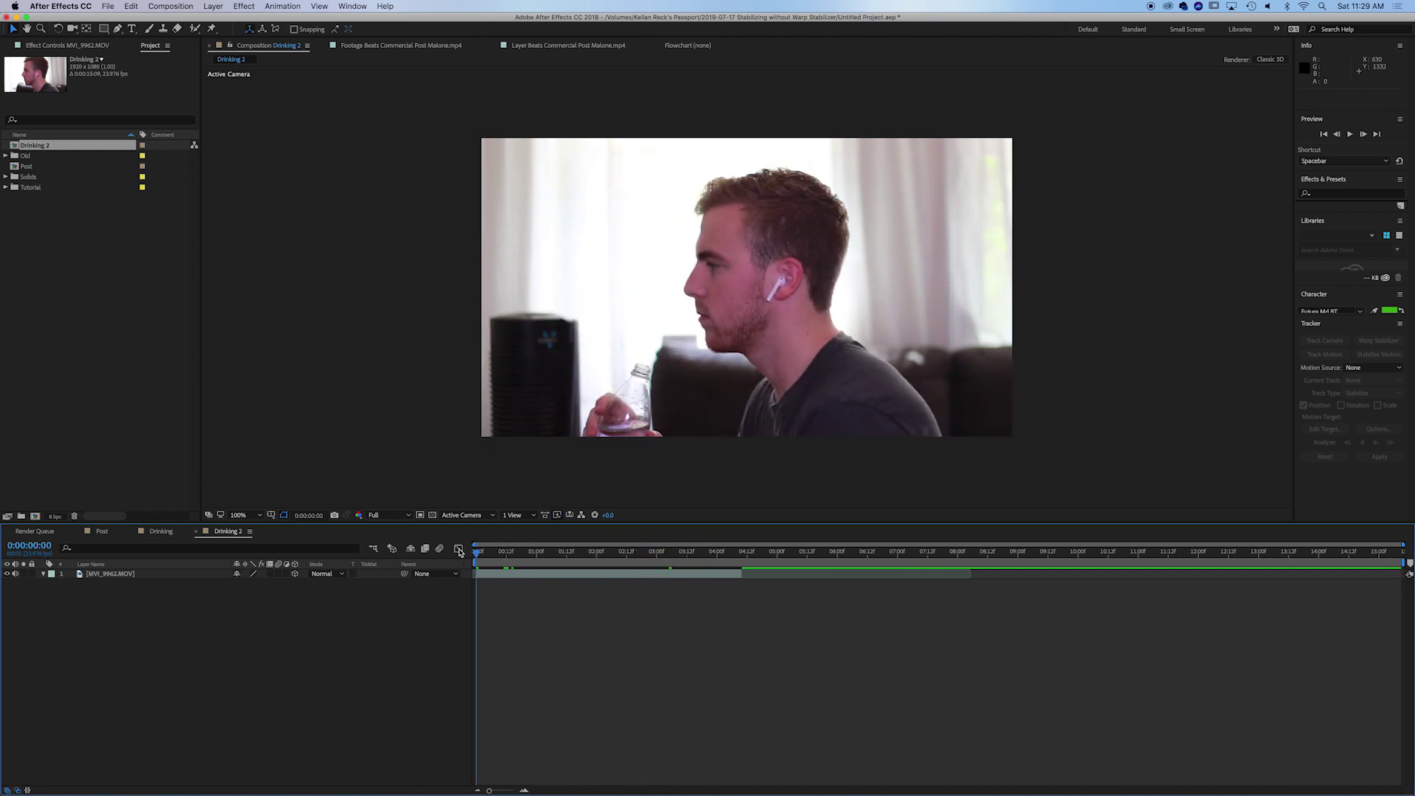
pyautogui.click(138, 574)
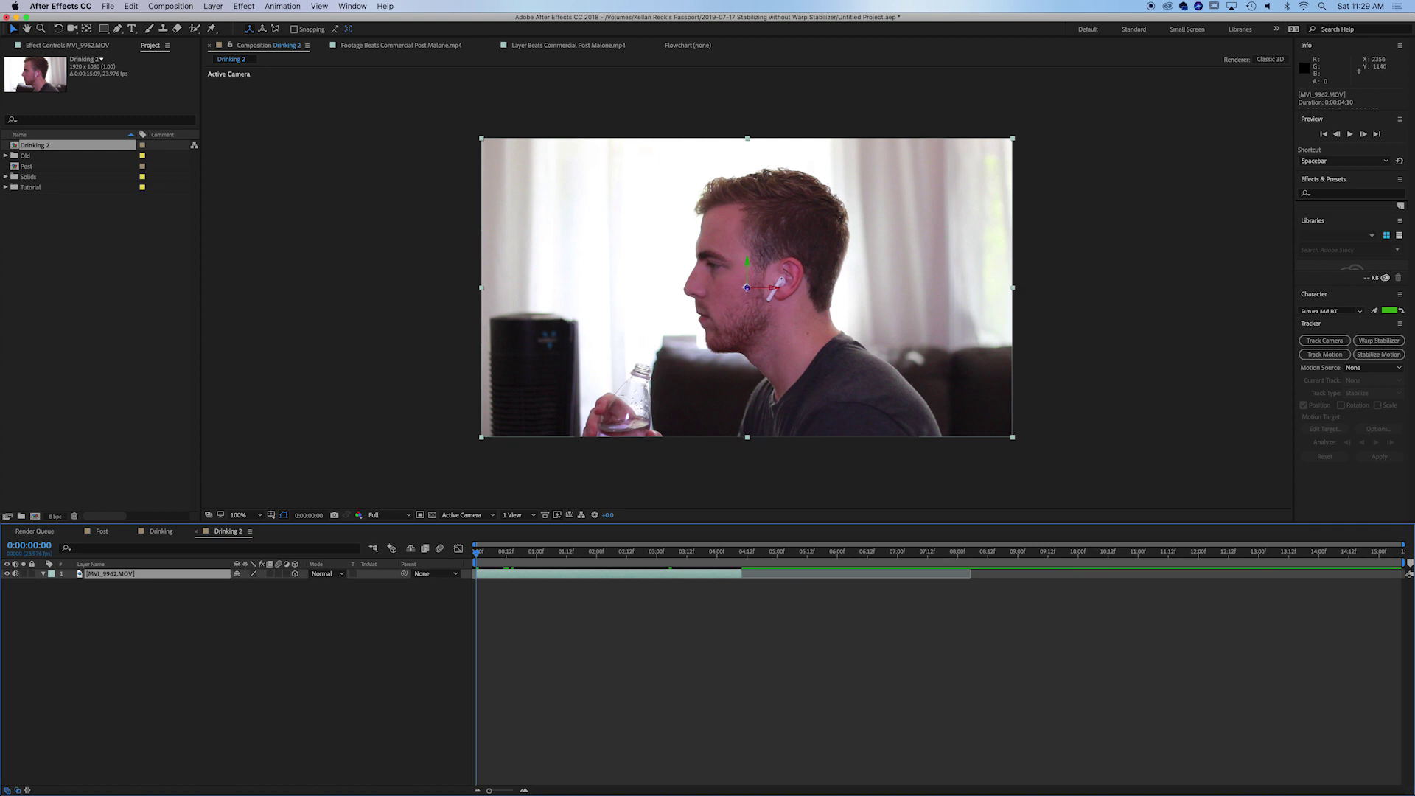
pyautogui.click(1379, 354)
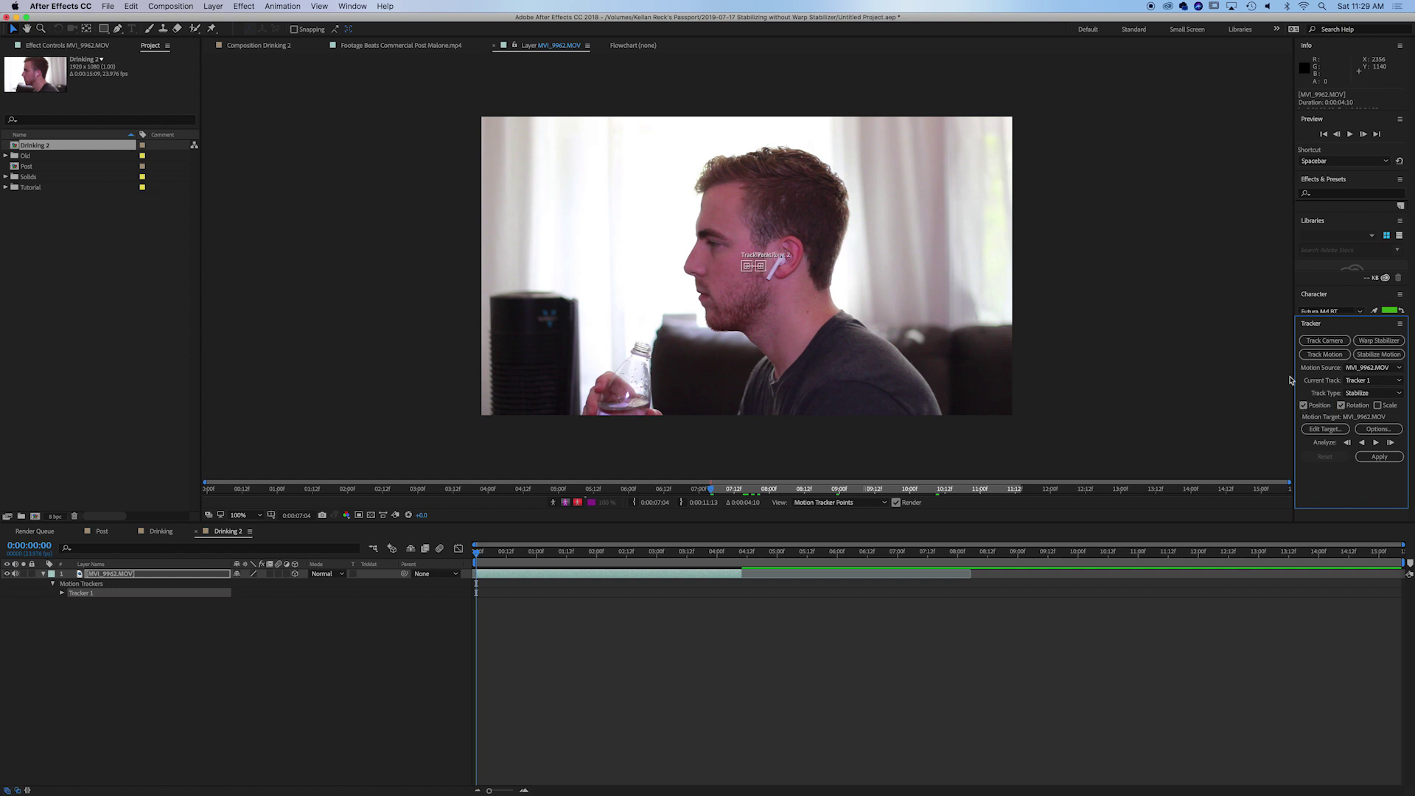
pyautogui.scroll(2, 778, 274)
pyautogui.scroll(2, 732, 258)
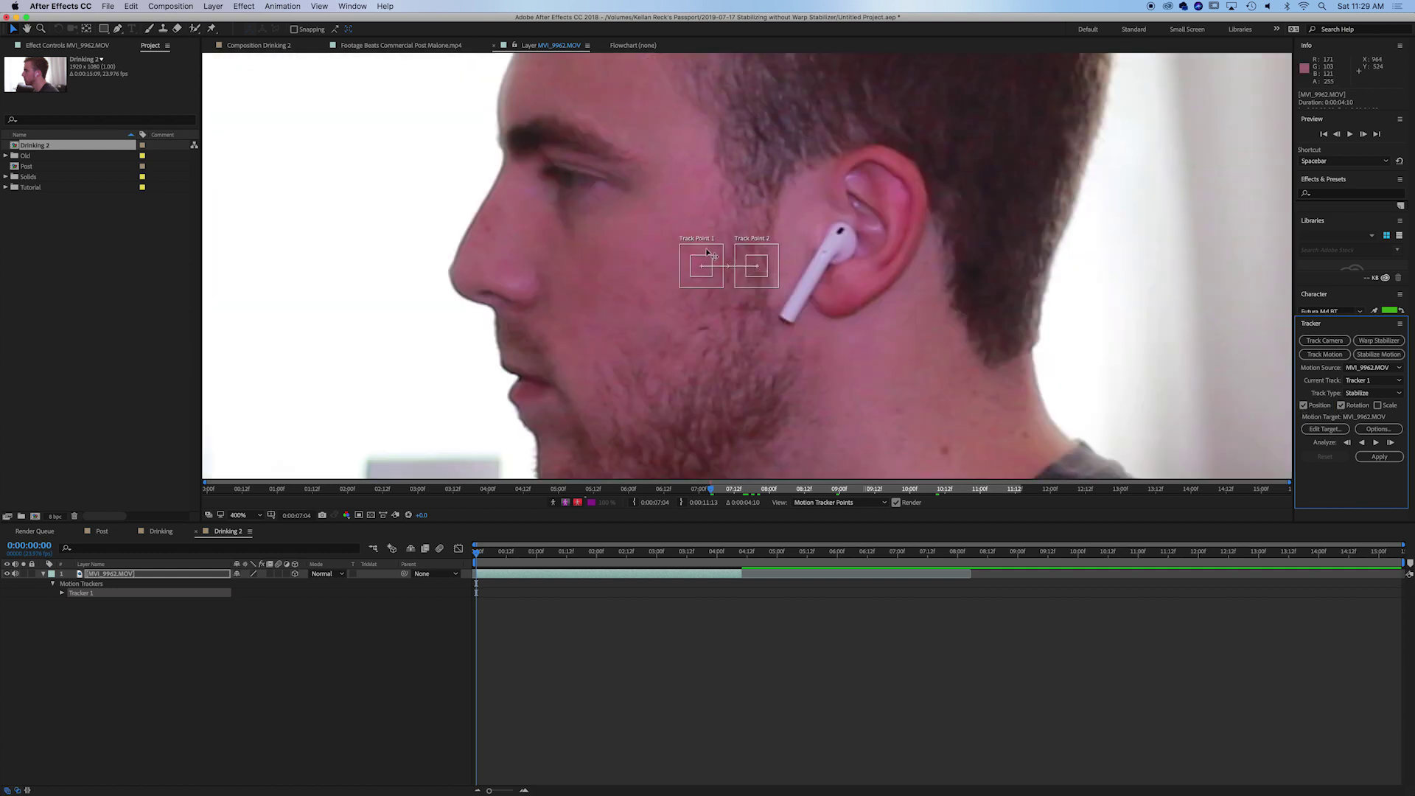
# Put both track points on the AirPod with enlarged search and feature boxes, then analyze forward.
pyautogui.moveTo(684, 292)
pyautogui.mouseDown()
pyautogui.moveTo(645, 315)
pyautogui.moveTo(682, 289)
pyautogui.moveTo(783, 337)
pyautogui.mouseUp()
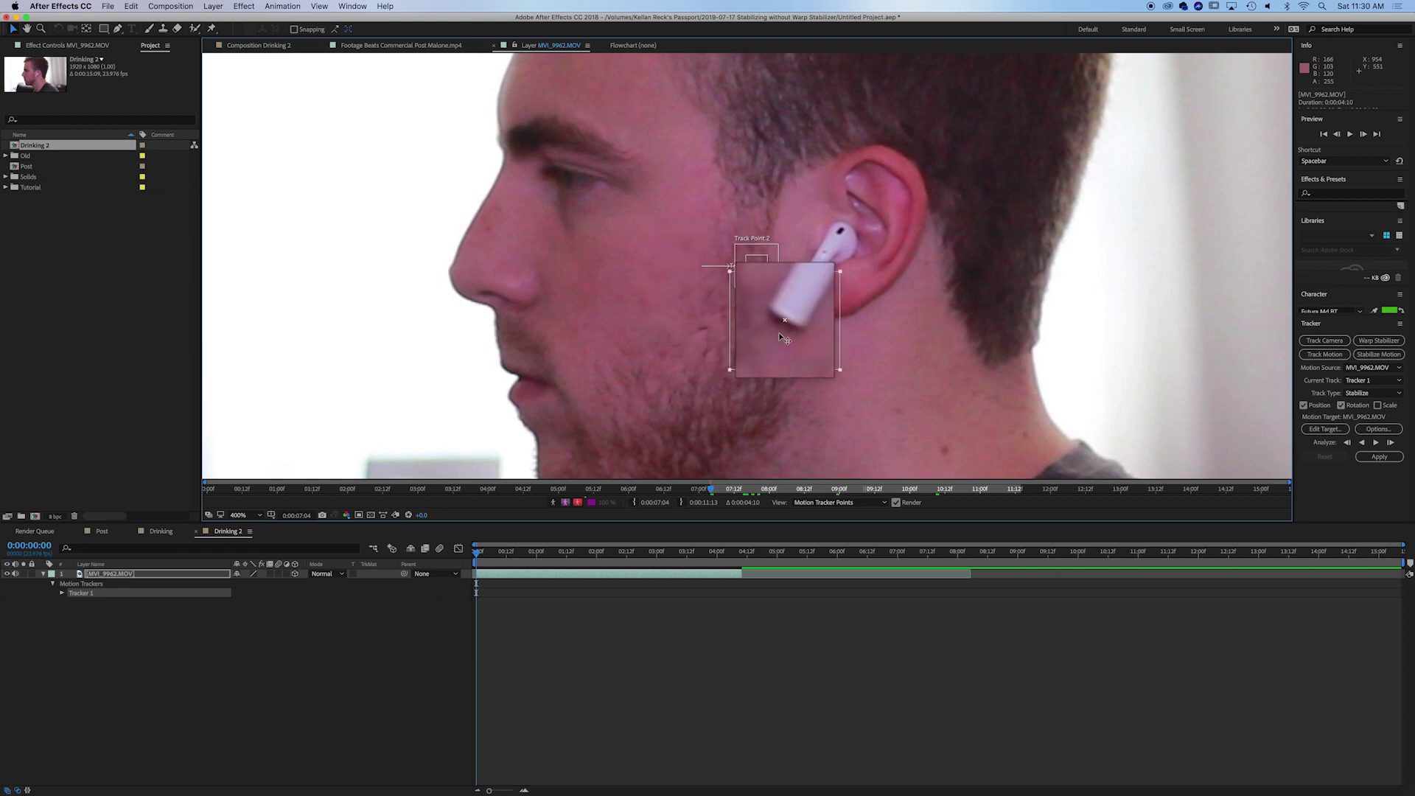
pyautogui.moveTo(779, 334)
pyautogui.mouseDown()
pyautogui.moveTo(800, 336)
pyautogui.moveTo(787, 328)
pyautogui.mouseUp()
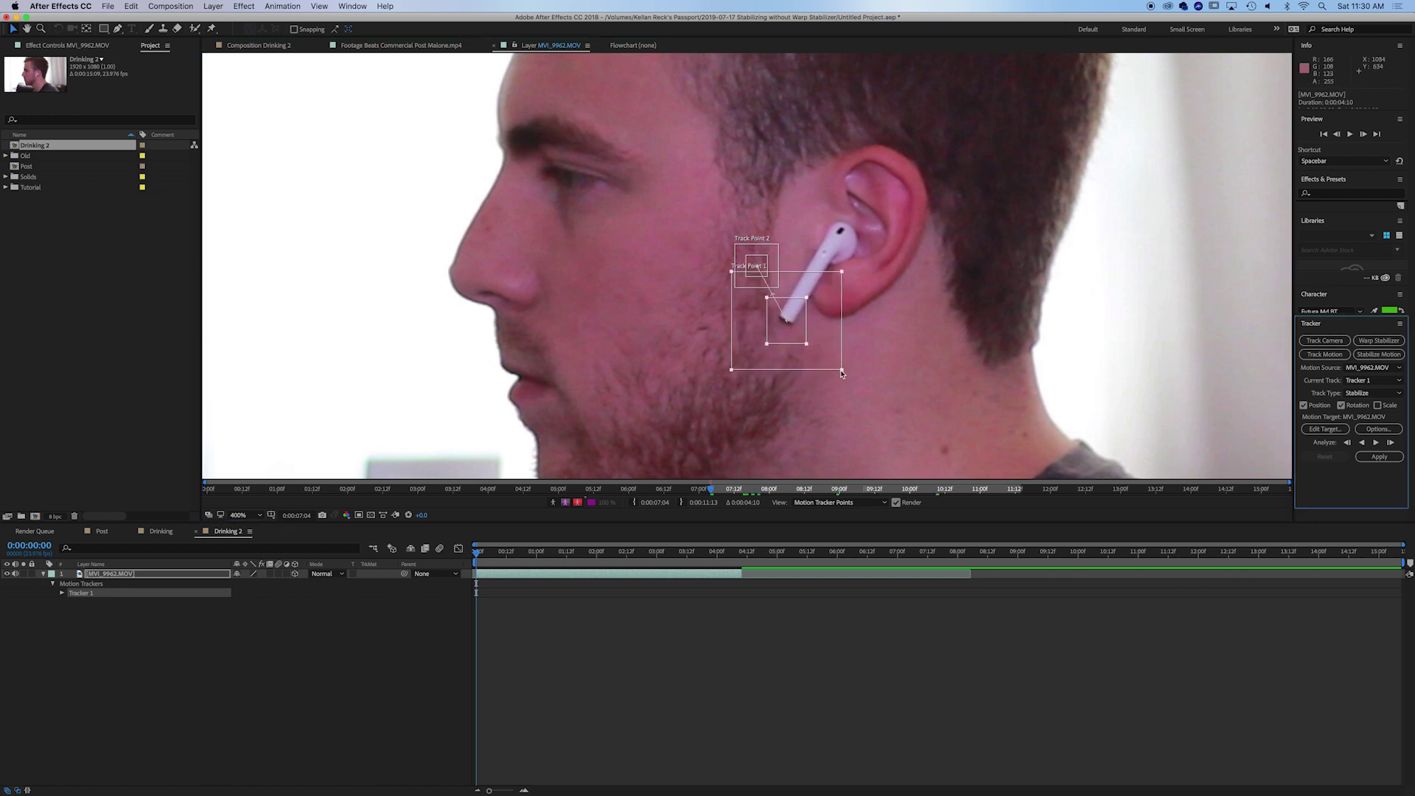
pyautogui.moveTo(841, 373); pyautogui.dragTo(881, 385)
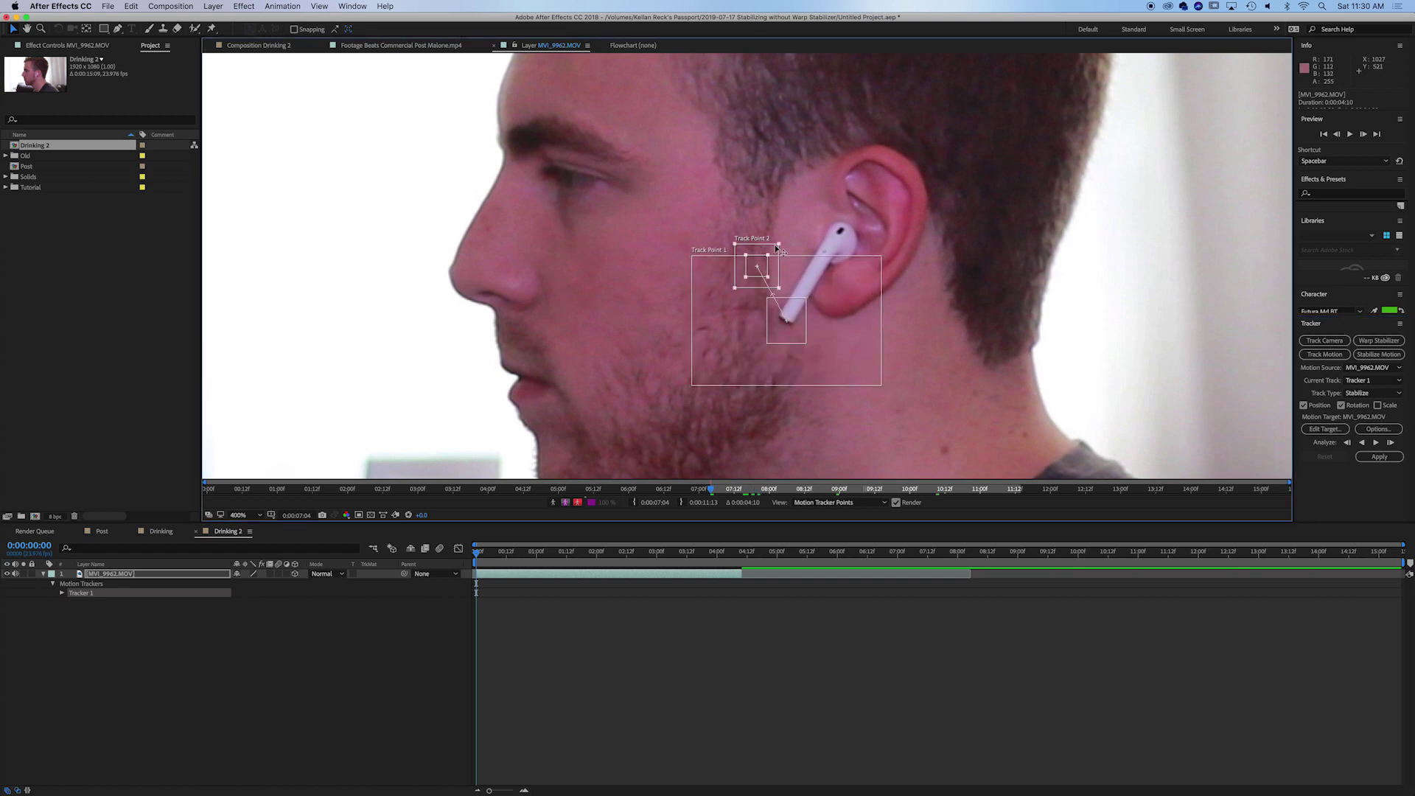
pyautogui.moveTo(777, 248); pyautogui.dragTo(858, 211)
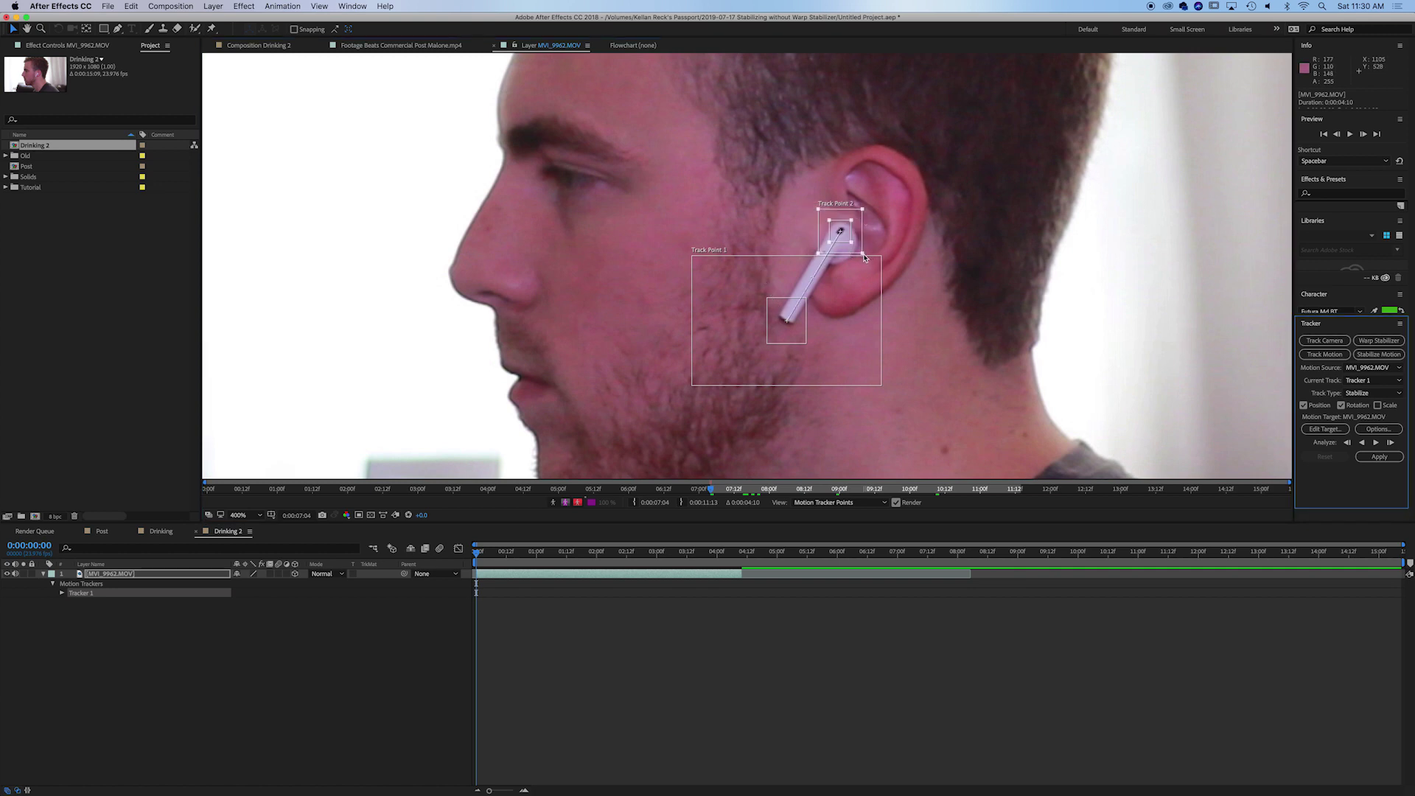
pyautogui.moveTo(864, 257); pyautogui.dragTo(944, 308)
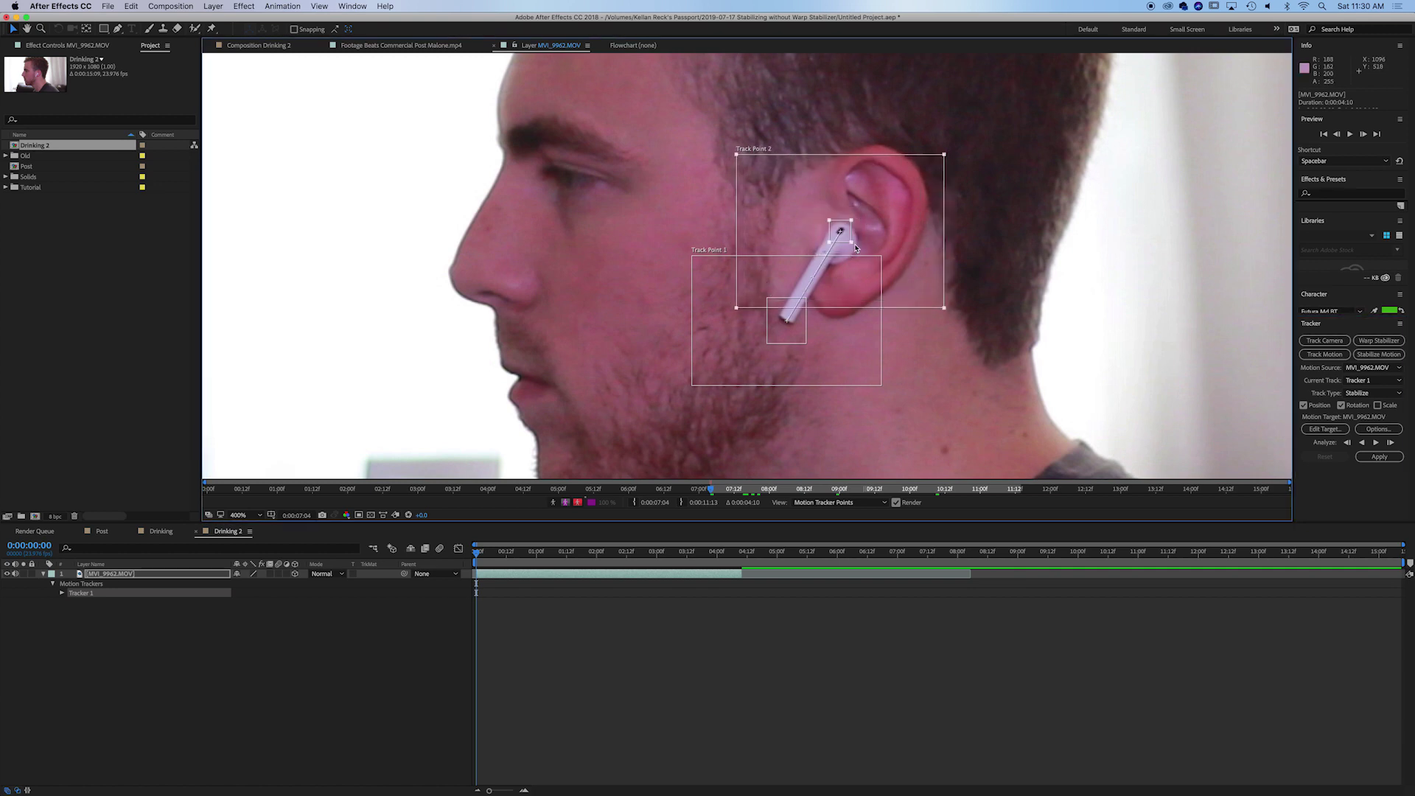
pyautogui.moveTo(854, 246); pyautogui.dragTo(873, 260)
pyautogui.scroll(-2, 870, 262)
pyautogui.scroll(-2, 823, 288)
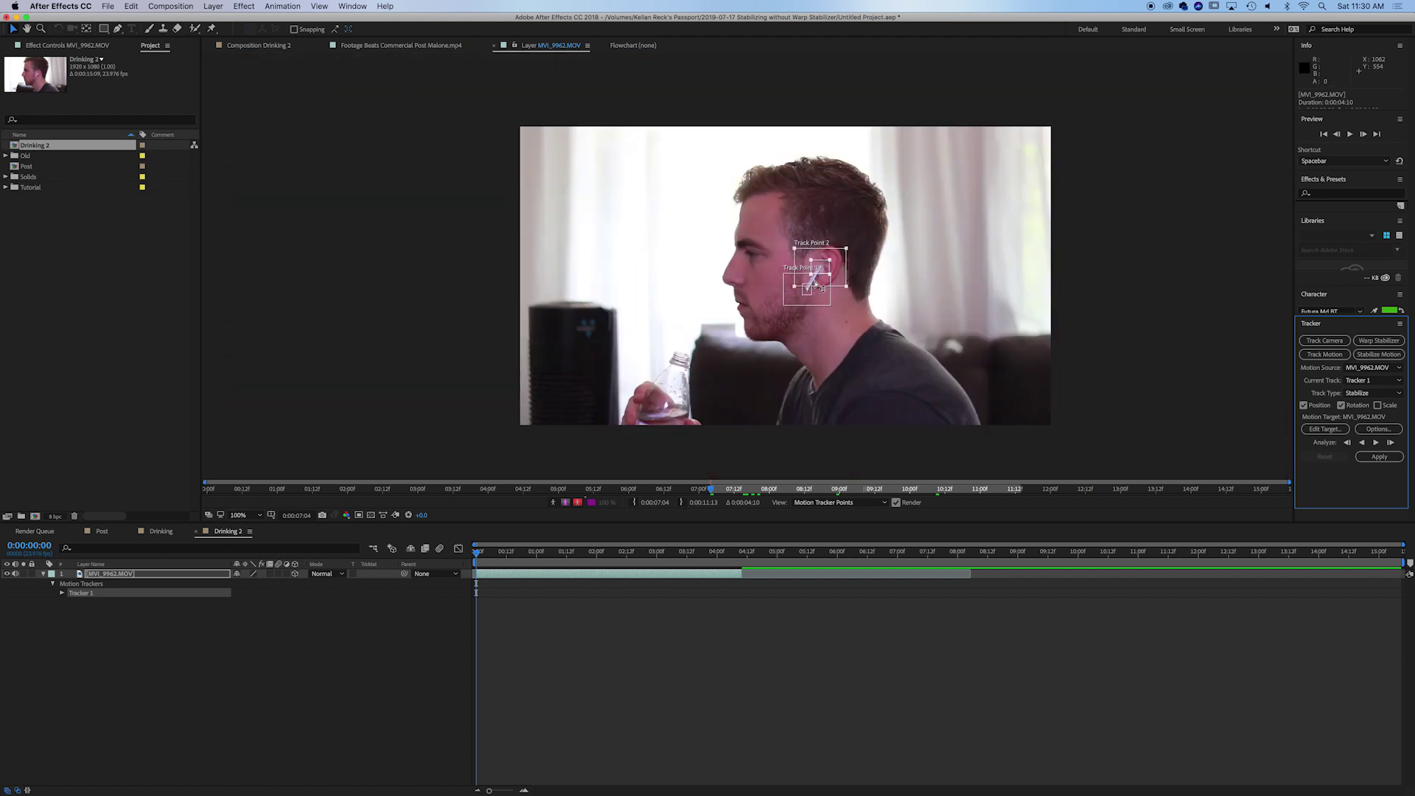
pyautogui.scroll(2, 824, 285)
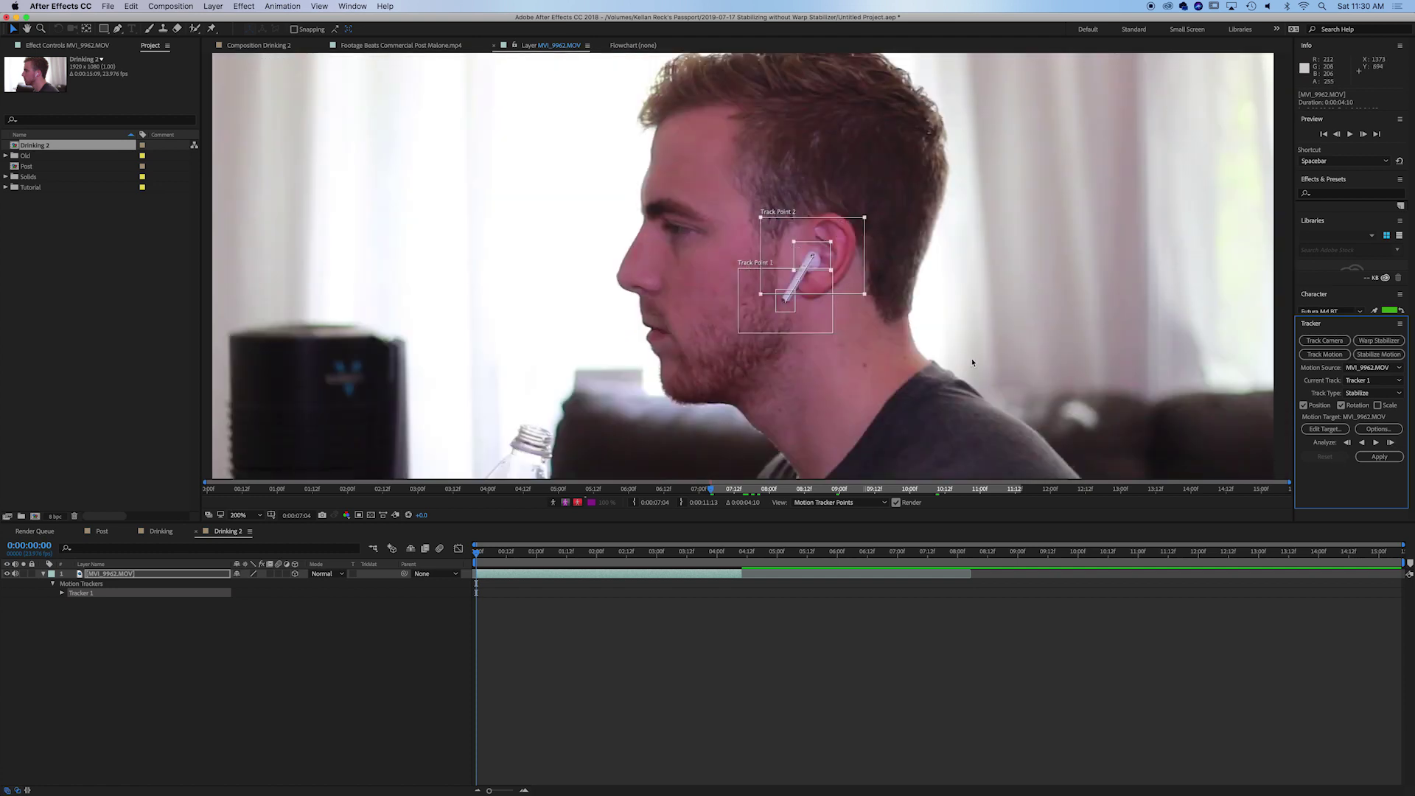
pyautogui.scroll(-2, 973, 361)
pyautogui.click(1376, 442)
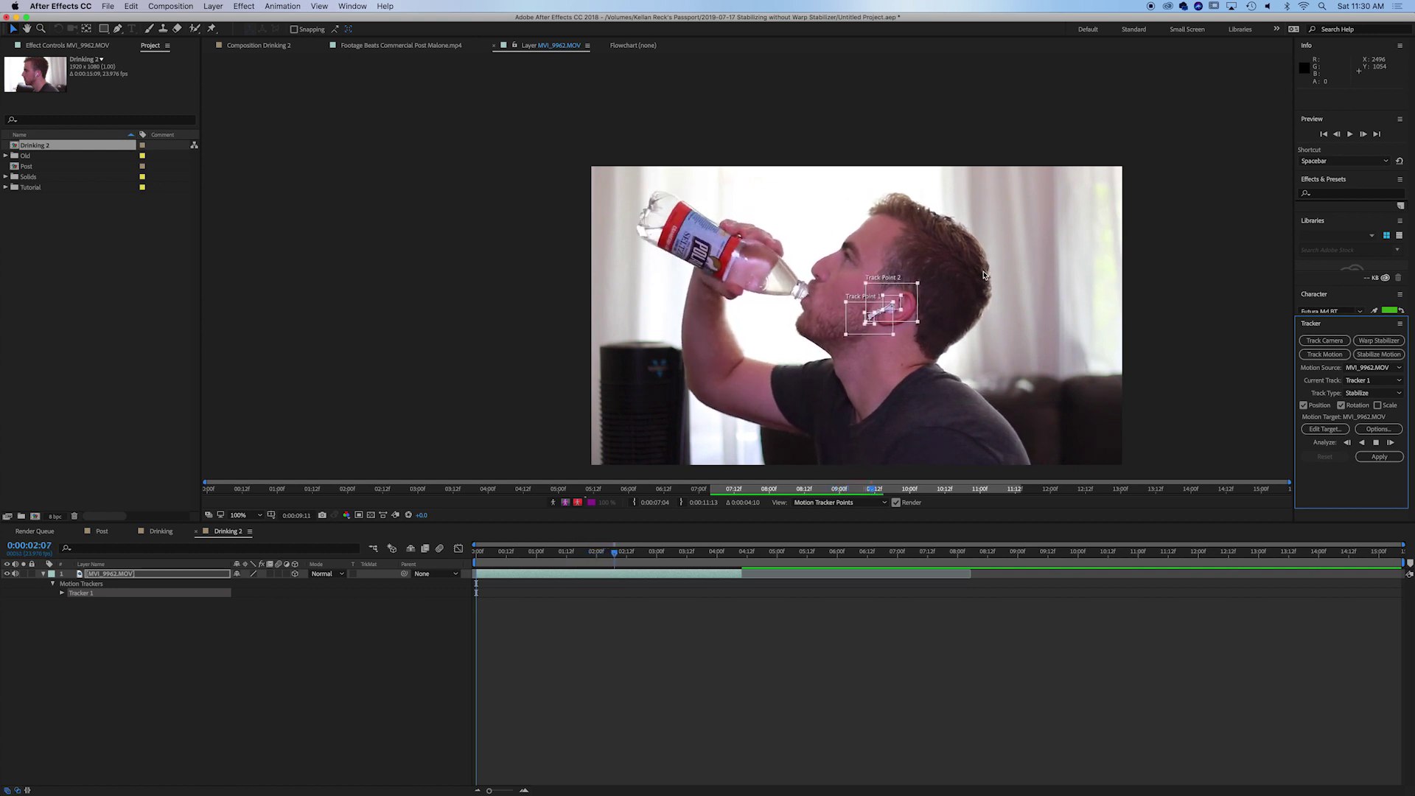
# Return the drinking clip's playhead to 0:00:00:00.
pyautogui.moveTo(653, 552); pyautogui.dragTo(473, 549)
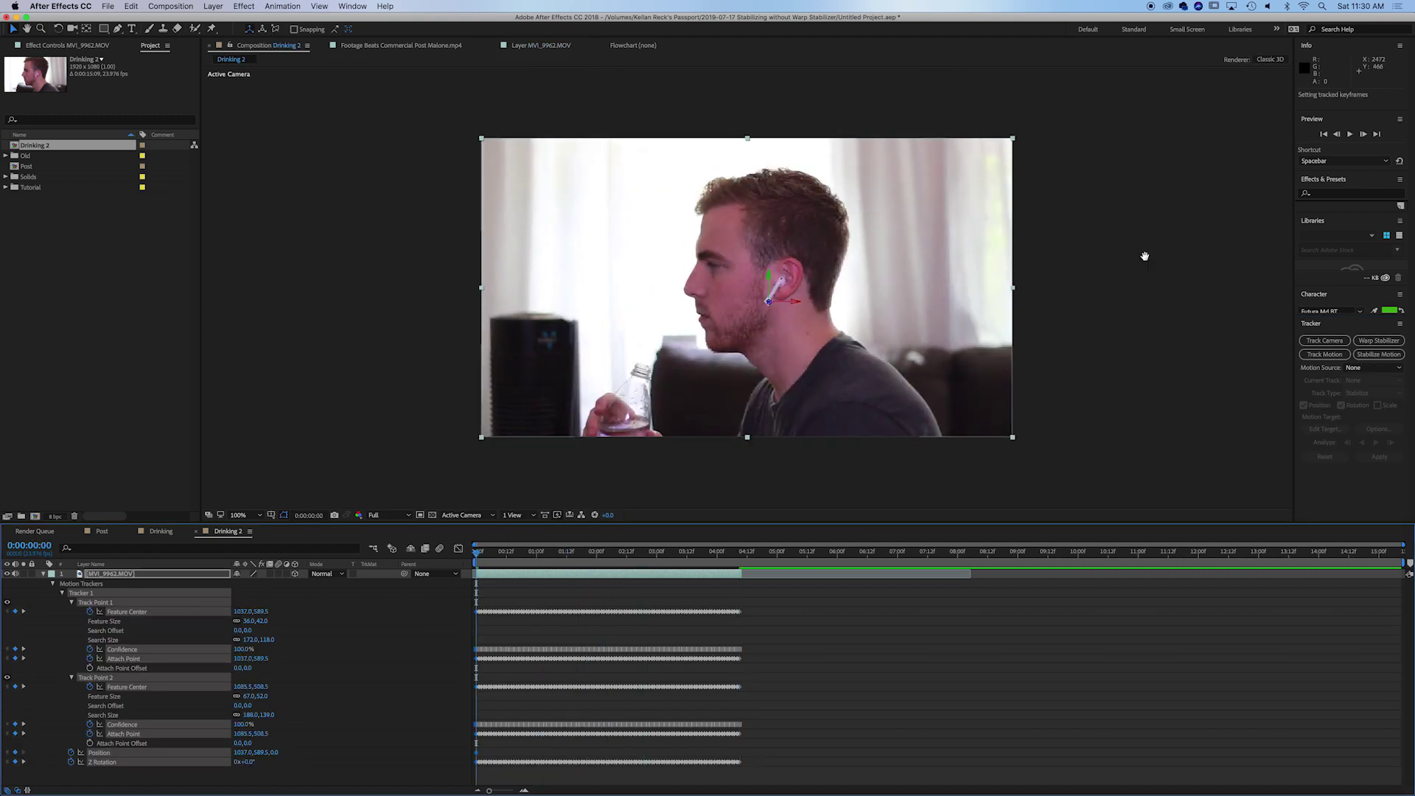
pyautogui.press('space')
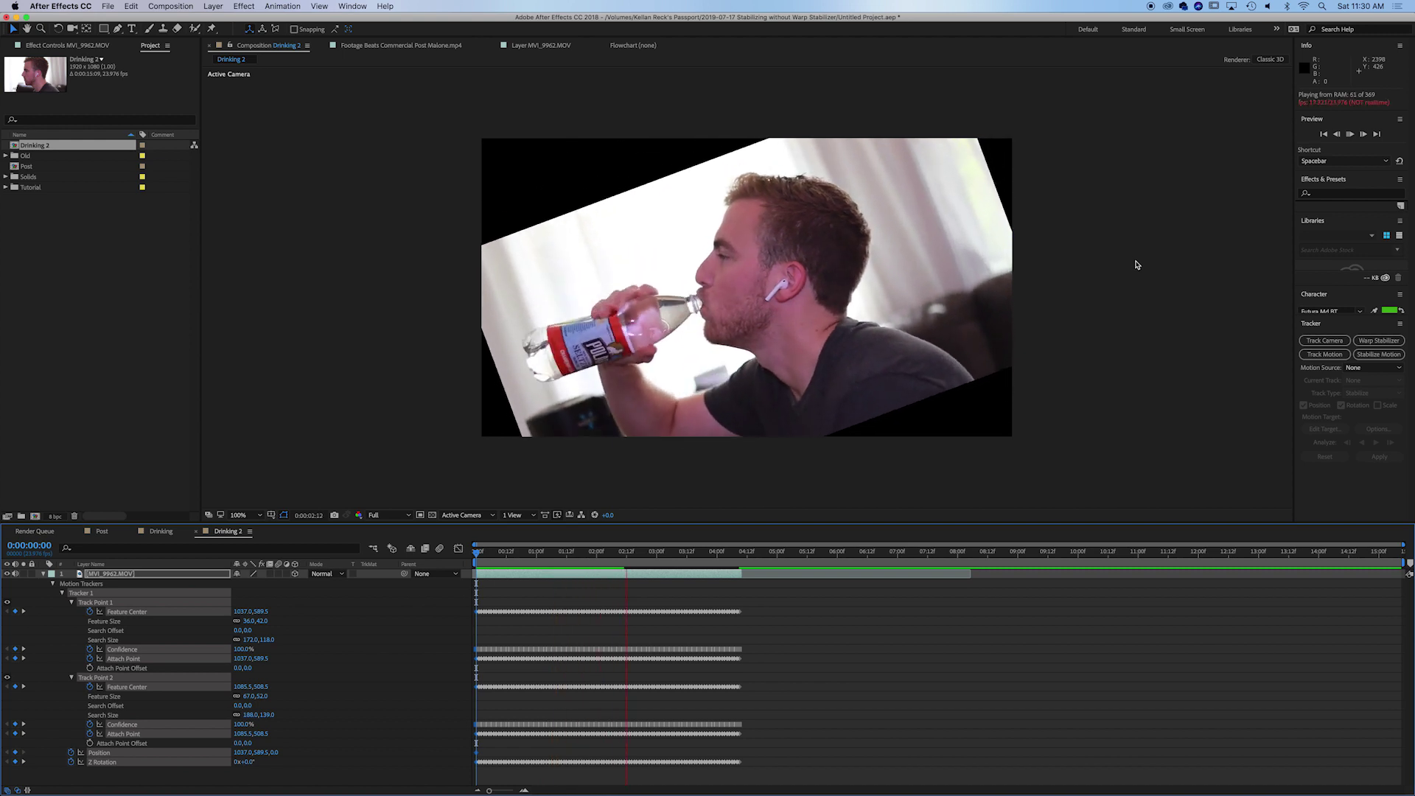
pyautogui.press('space')
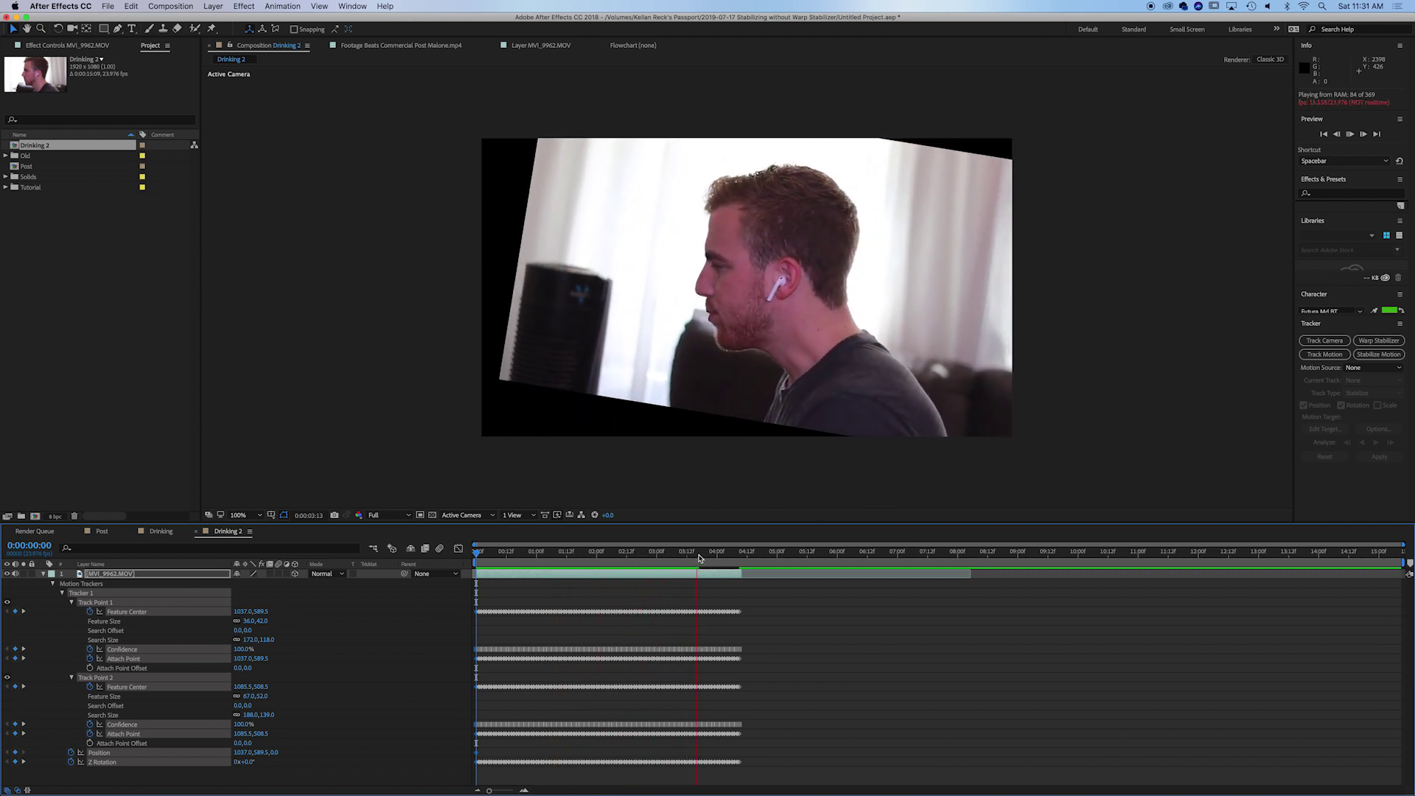
pyautogui.moveTo(683, 555)
pyautogui.mouseDown()
pyautogui.moveTo(499, 567)
pyautogui.moveTo(511, 569)
pyautogui.mouseUp()
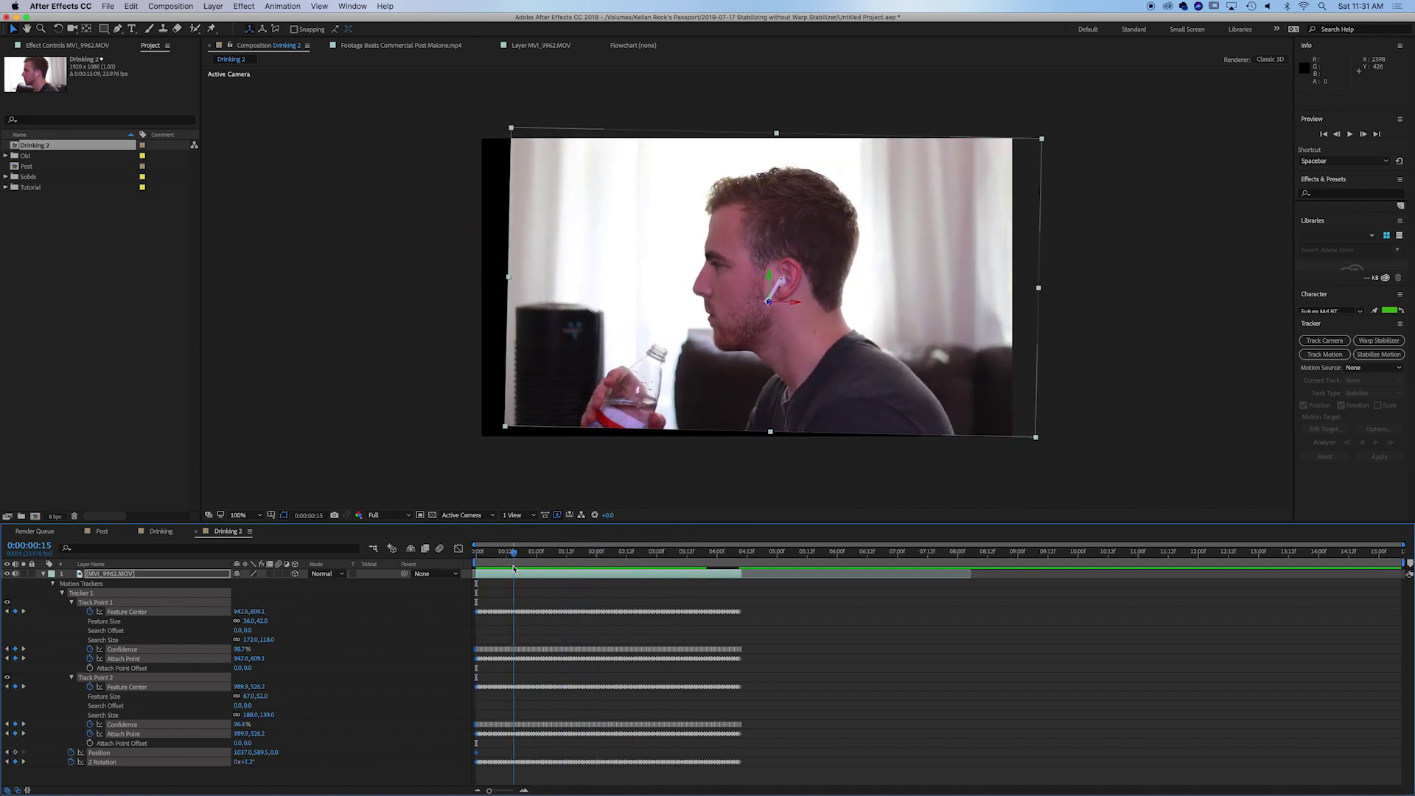
pyautogui.moveTo(513, 567); pyautogui.dragTo(612, 565)
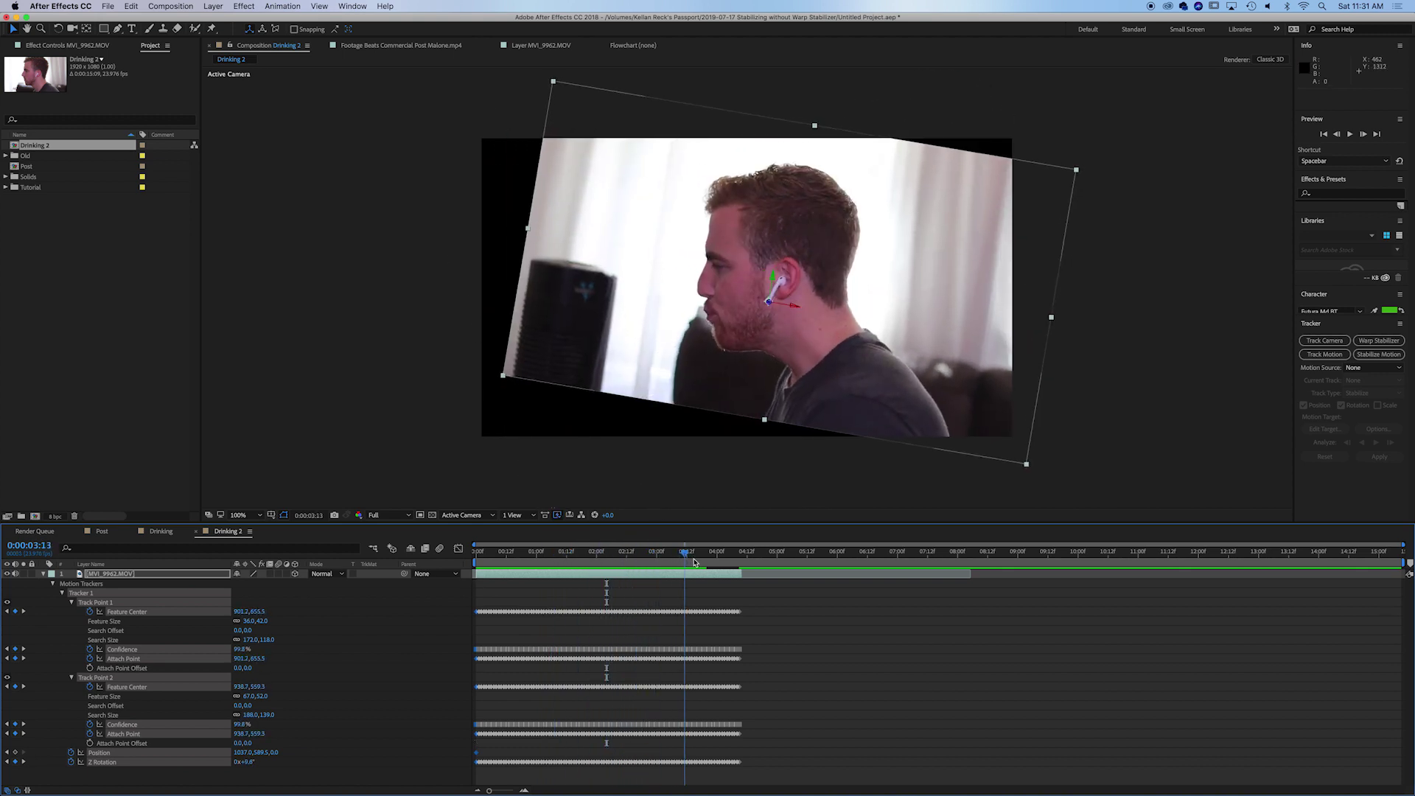
pyautogui.moveTo(612, 554); pyautogui.dragTo(645, 564)
pyautogui.press('Home')
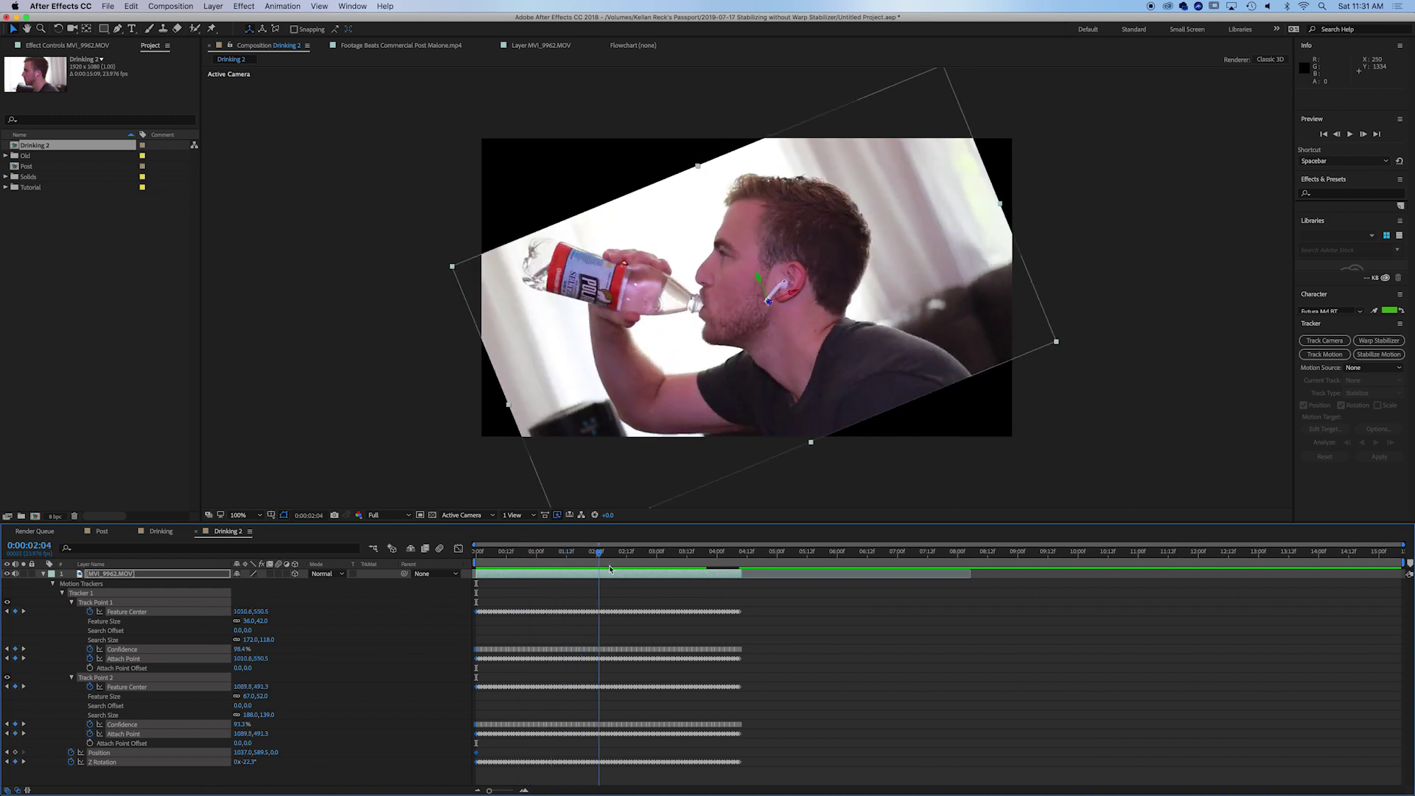
pyautogui.press('space')
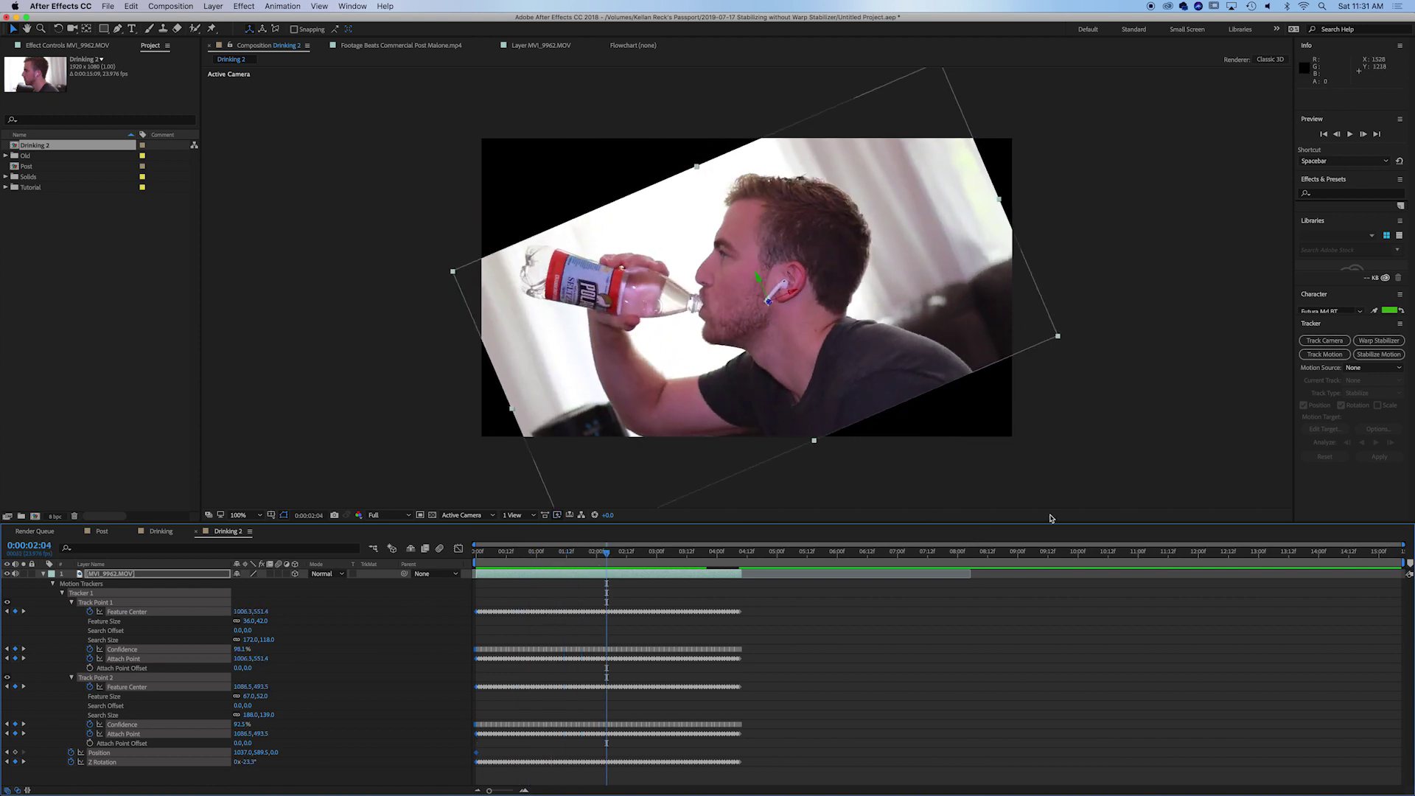
# Preview the drinking clip at 140% and 180% Scale, then settle on 98%.
pyautogui.press('s')
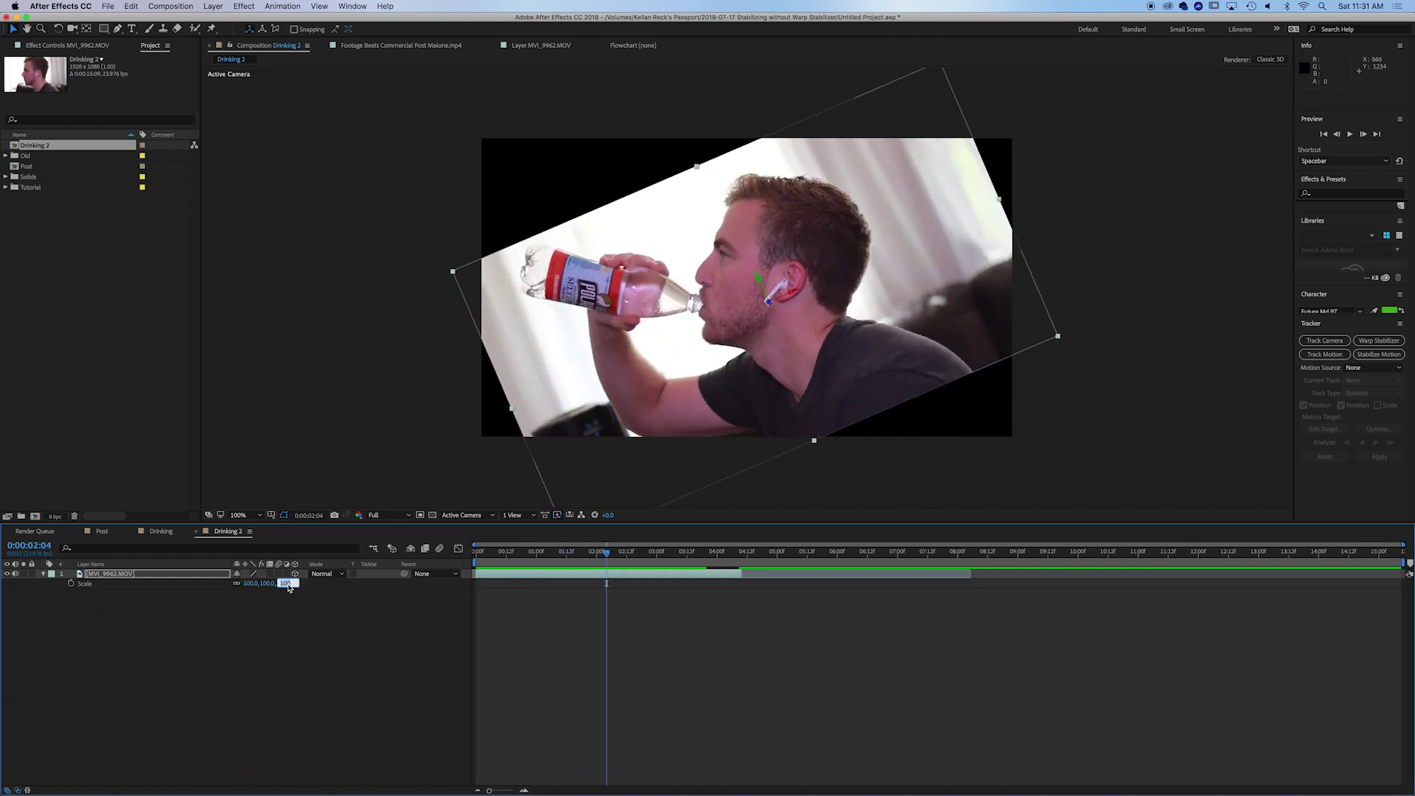
pyautogui.press('Return')
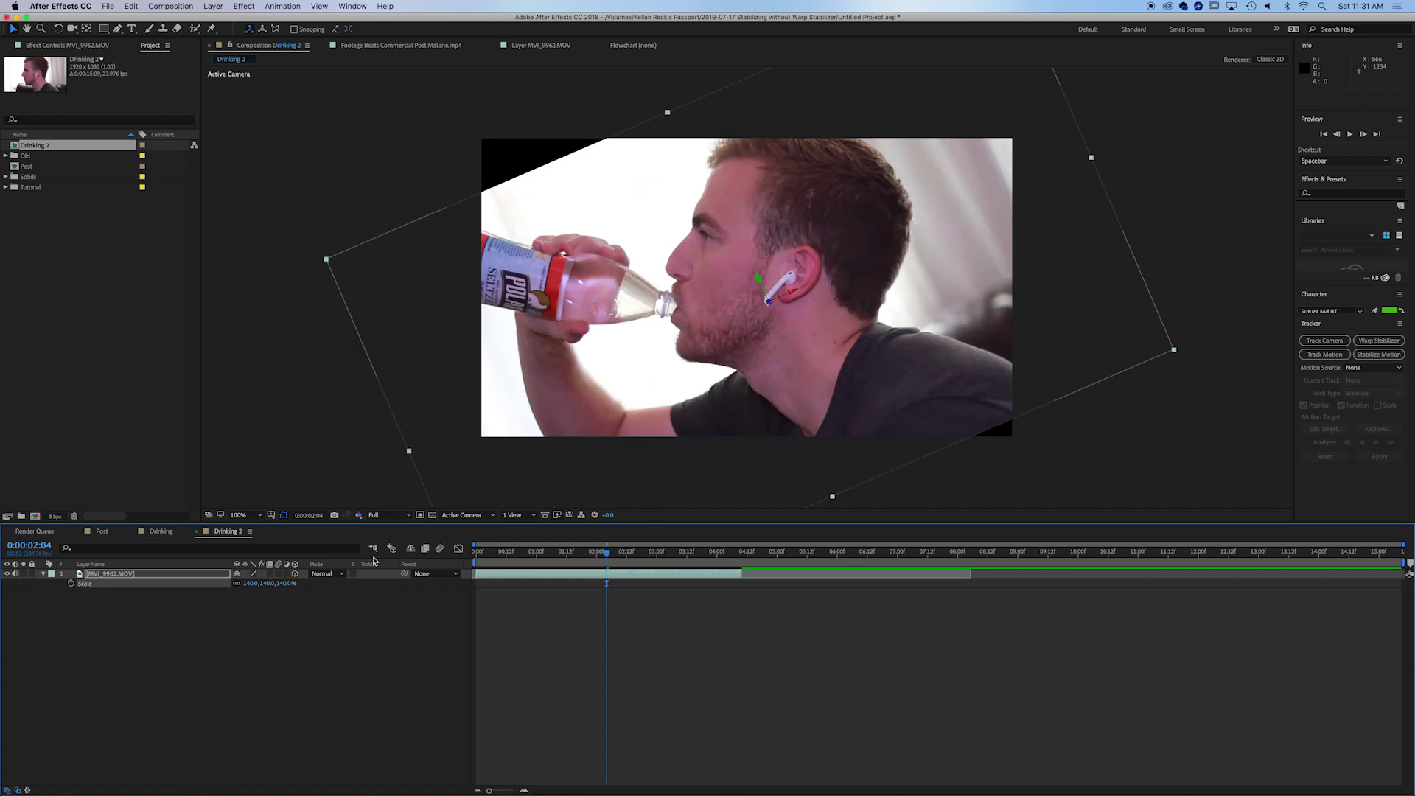
pyautogui.moveTo(287, 583); pyautogui.dragTo(308, 582)
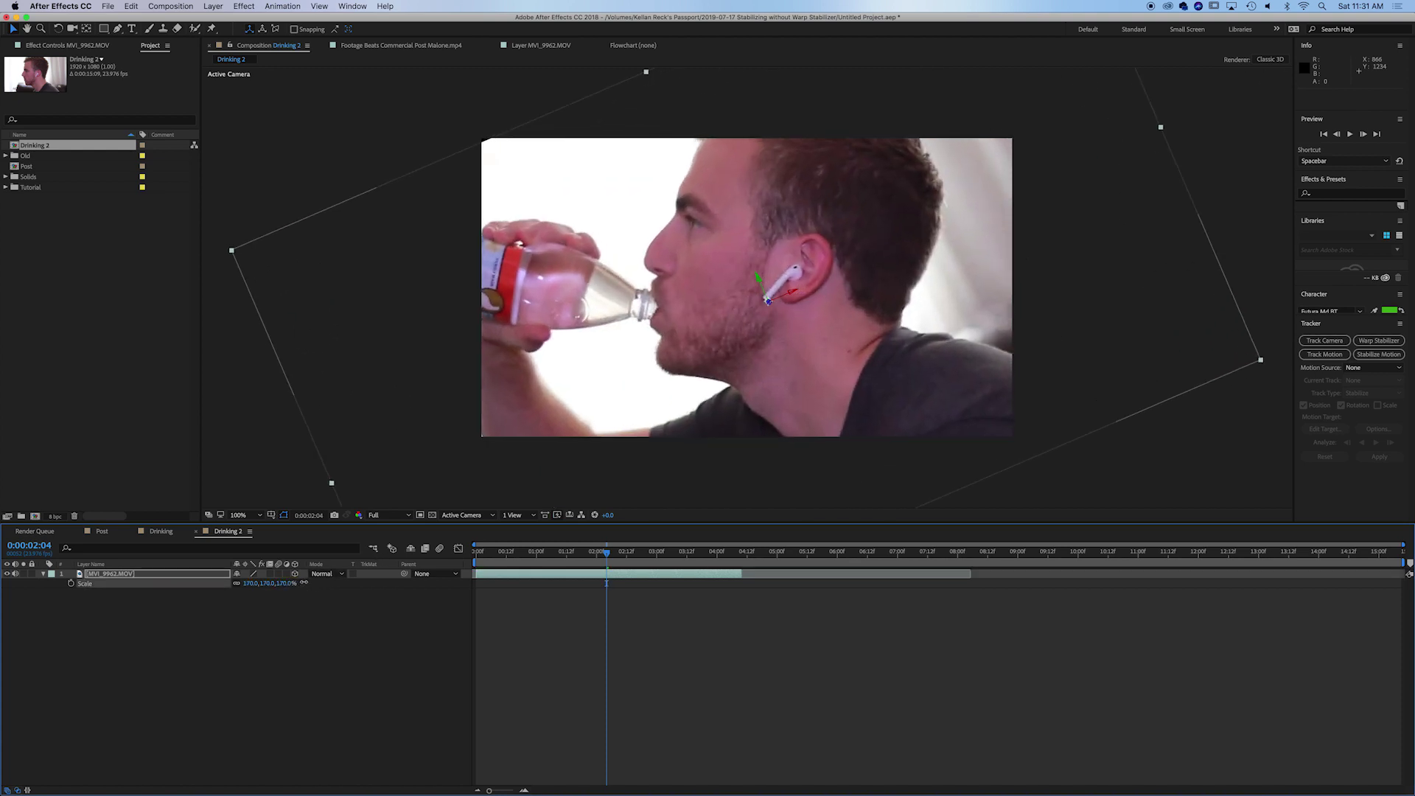
pyautogui.press('Home')
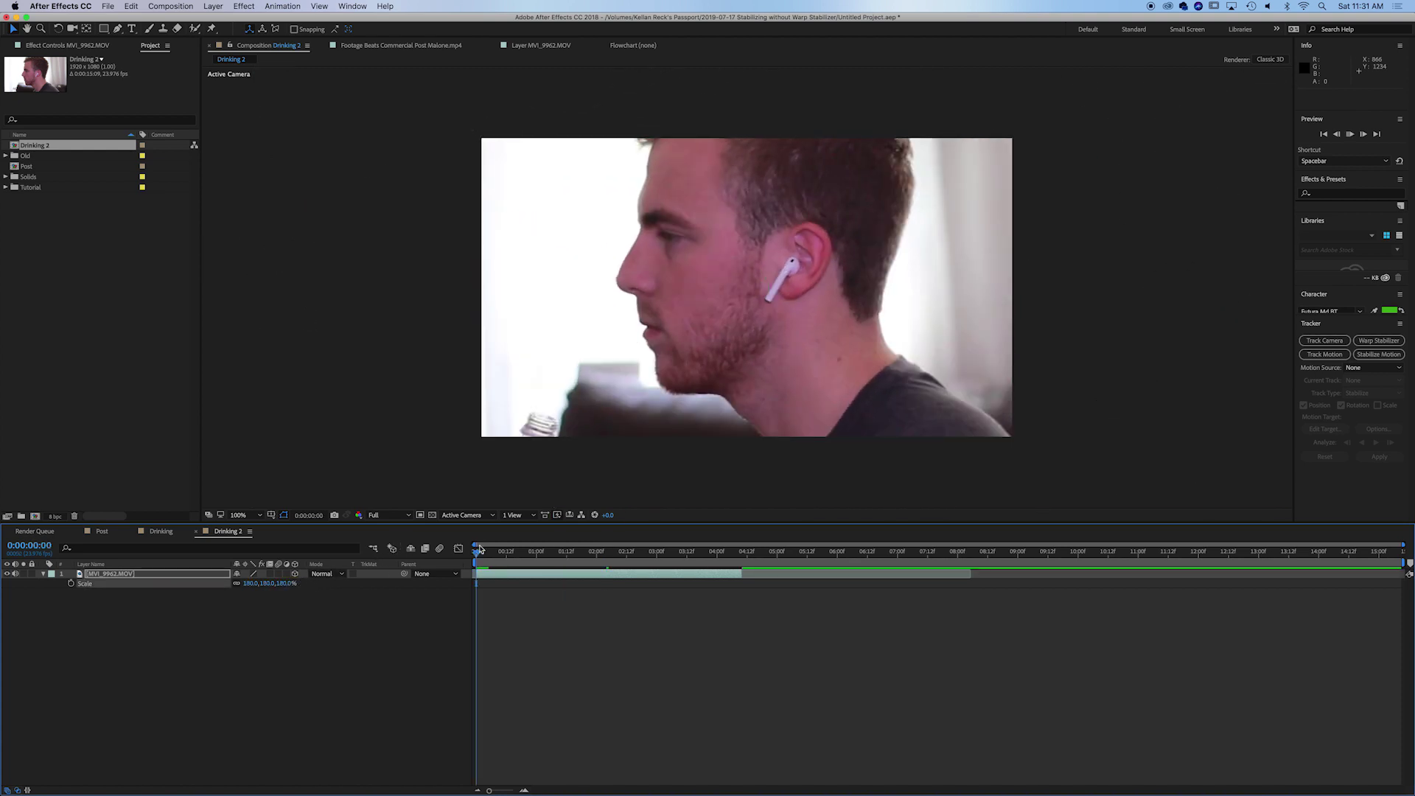
pyautogui.press('space')
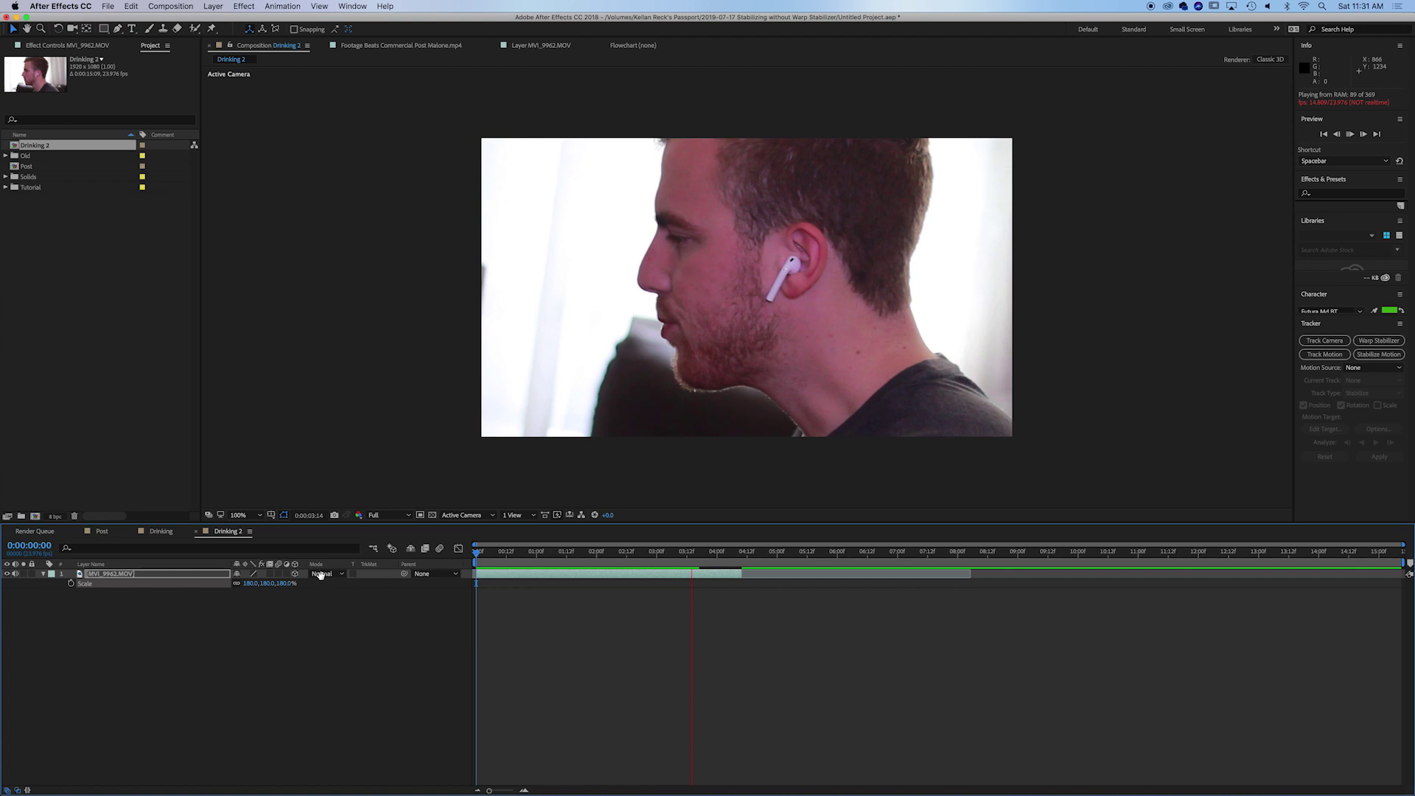
pyautogui.press('space')
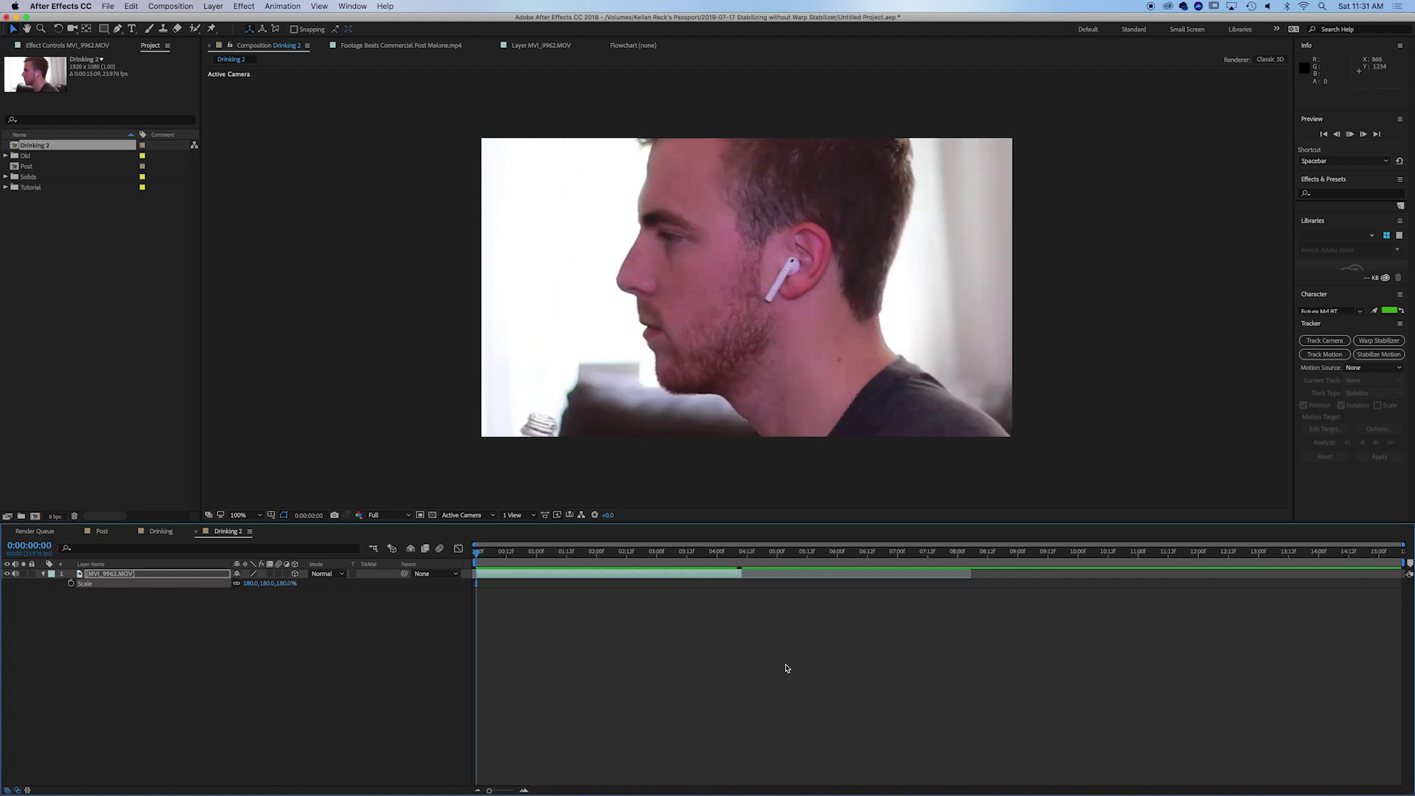
pyautogui.press('space')
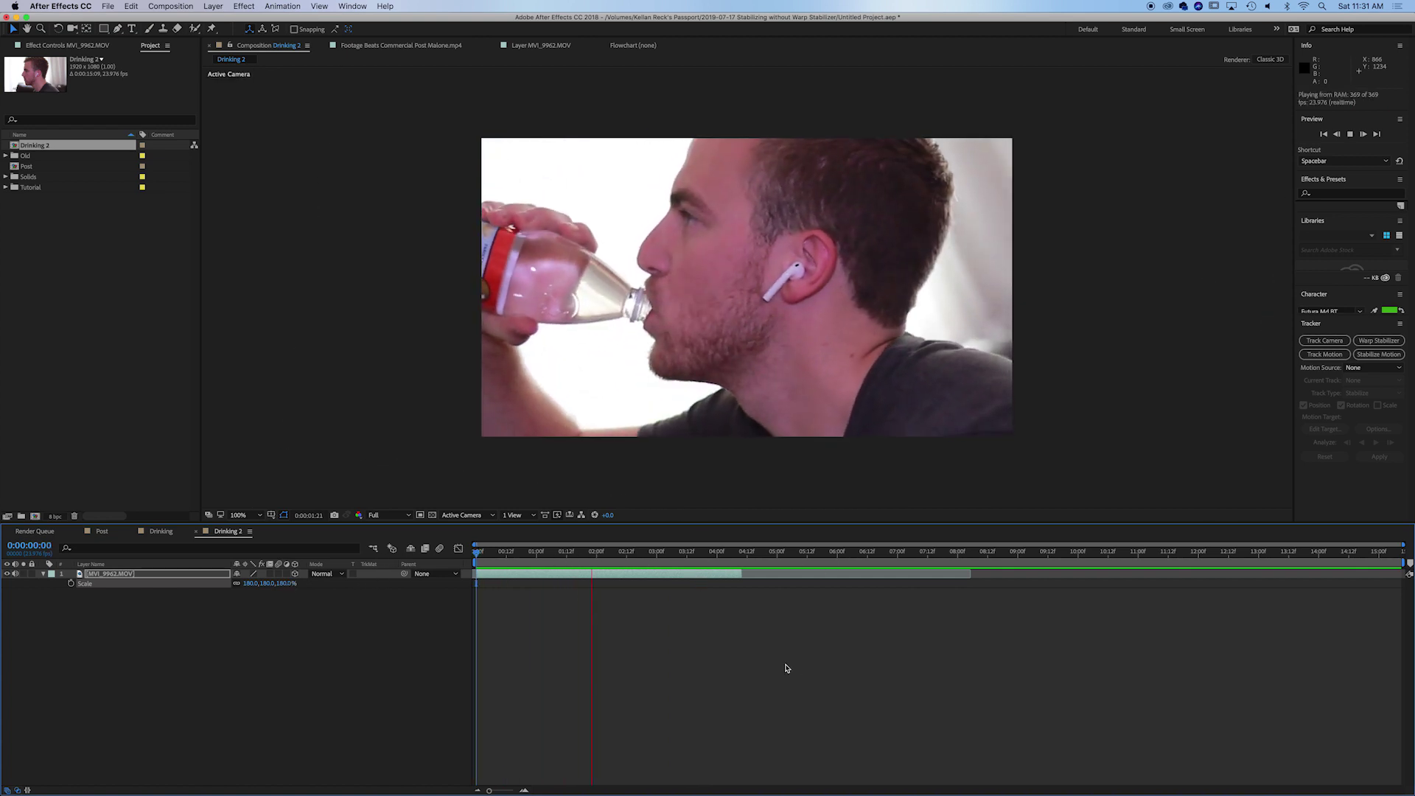
pyautogui.moveTo(288, 586); pyautogui.dragTo(250, 592)
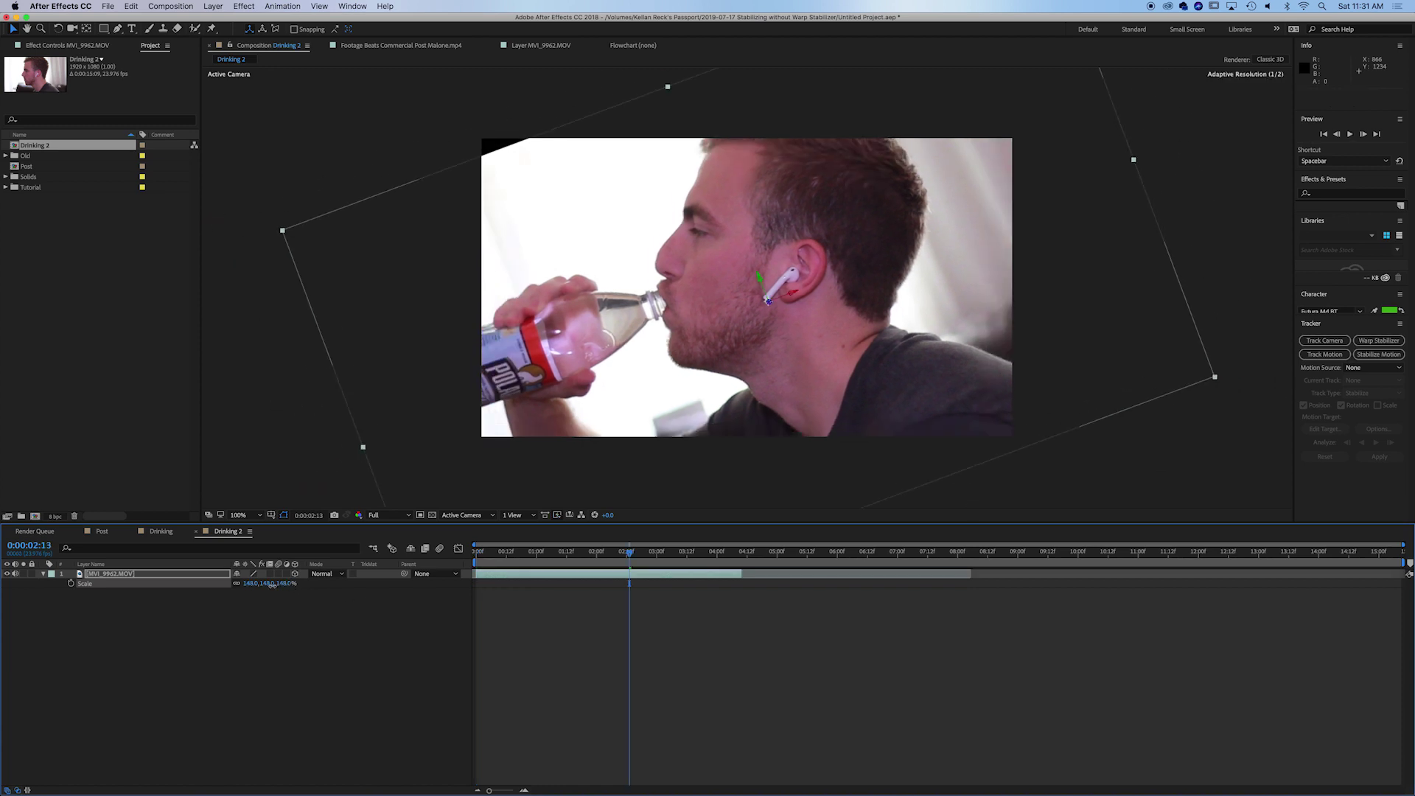
pyautogui.press('space')
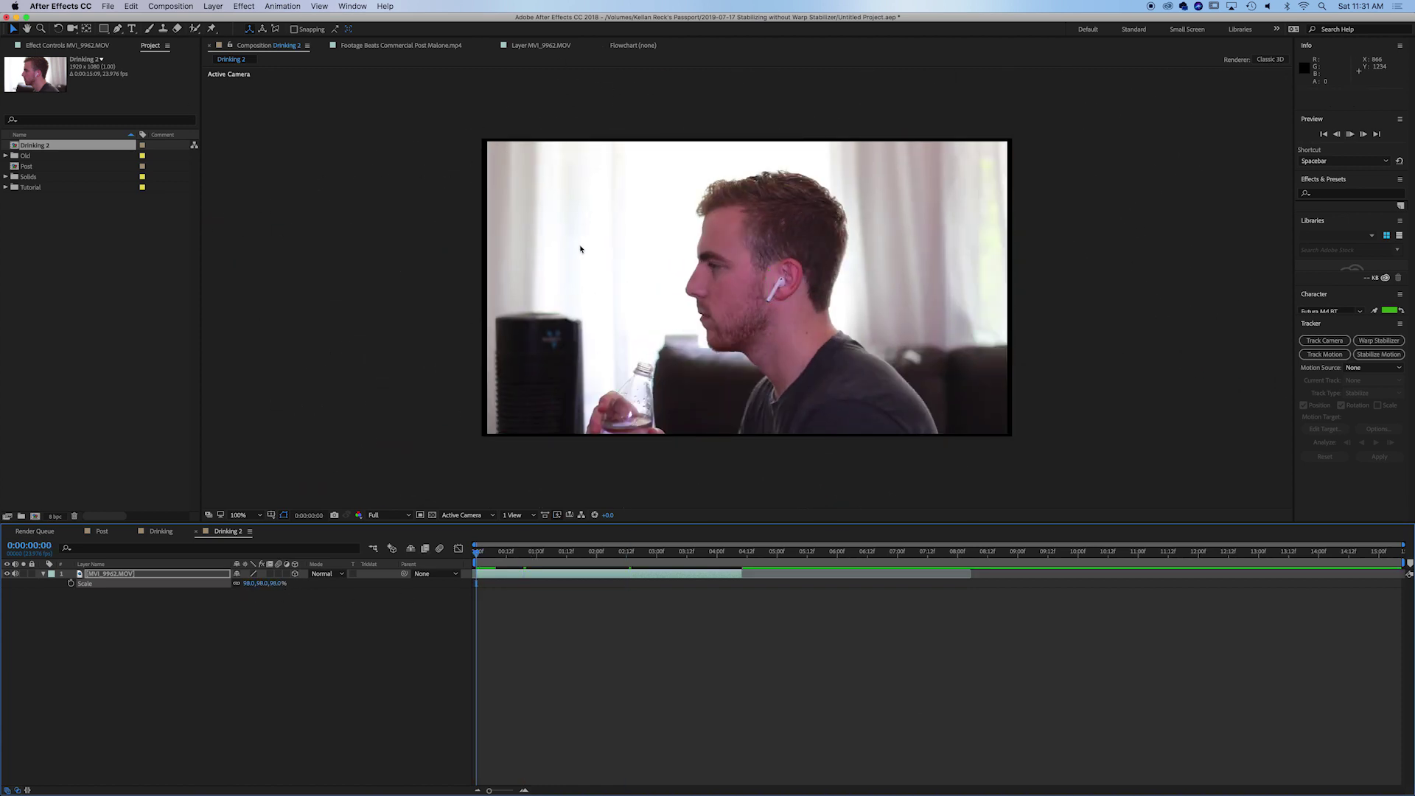
pyautogui.press('space')
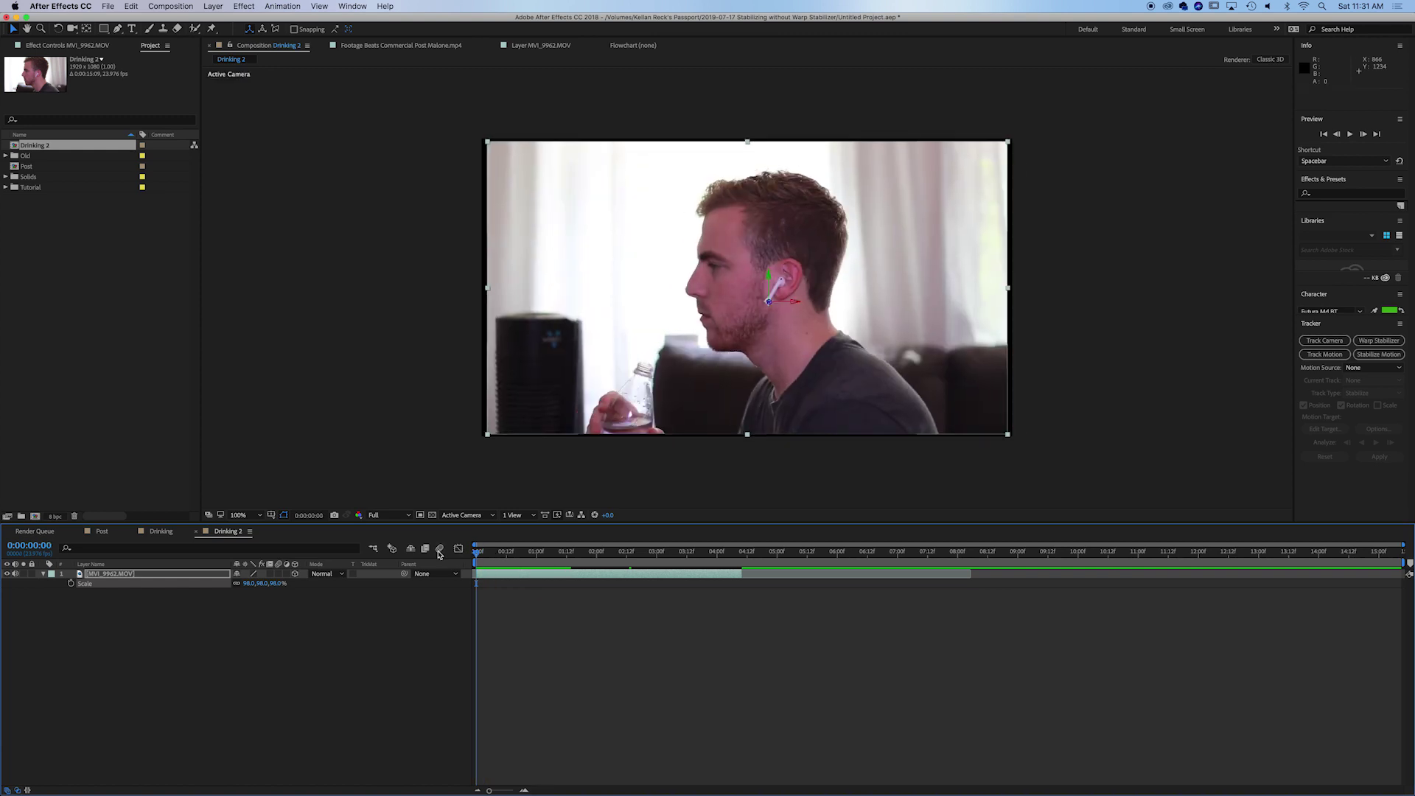
pyautogui.press('space')
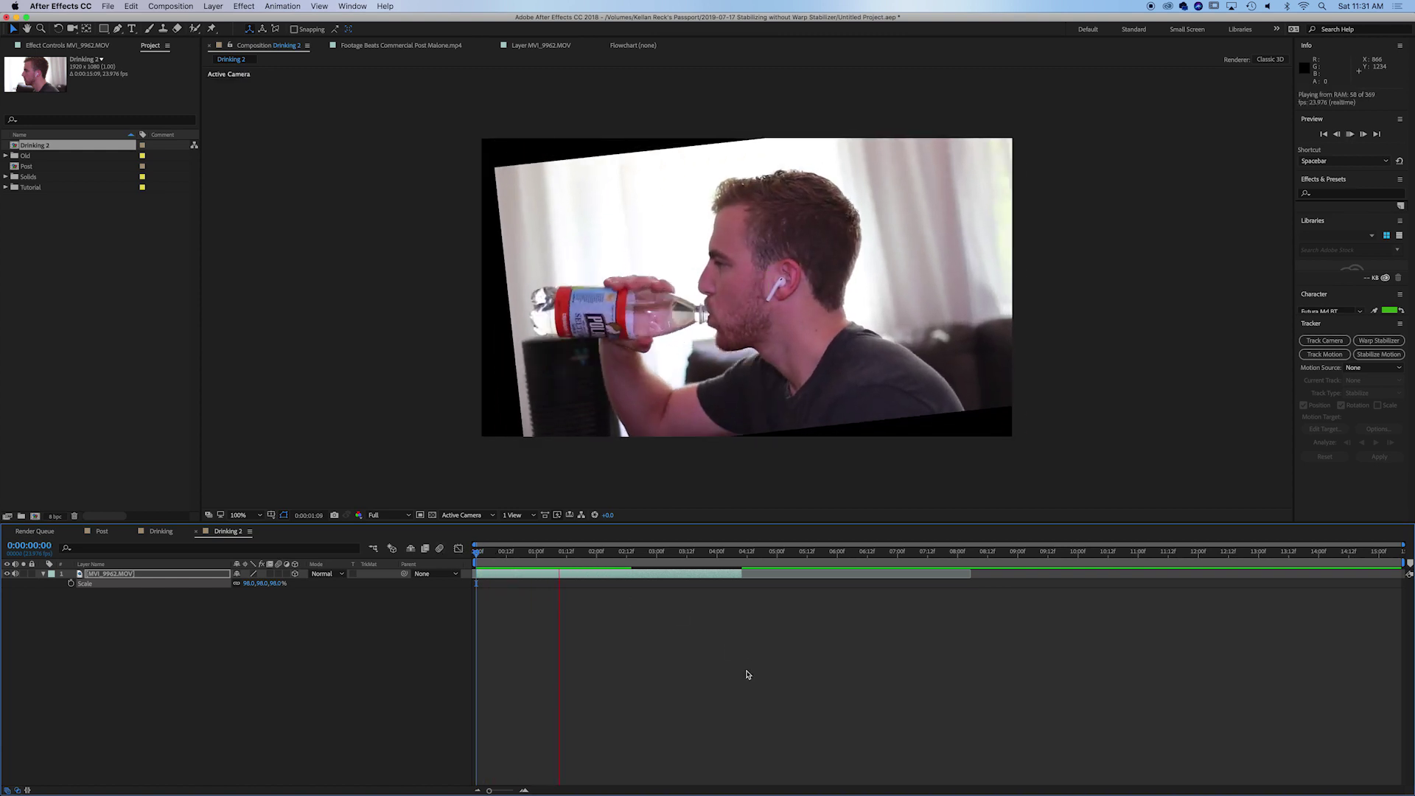
pyautogui.press('space')
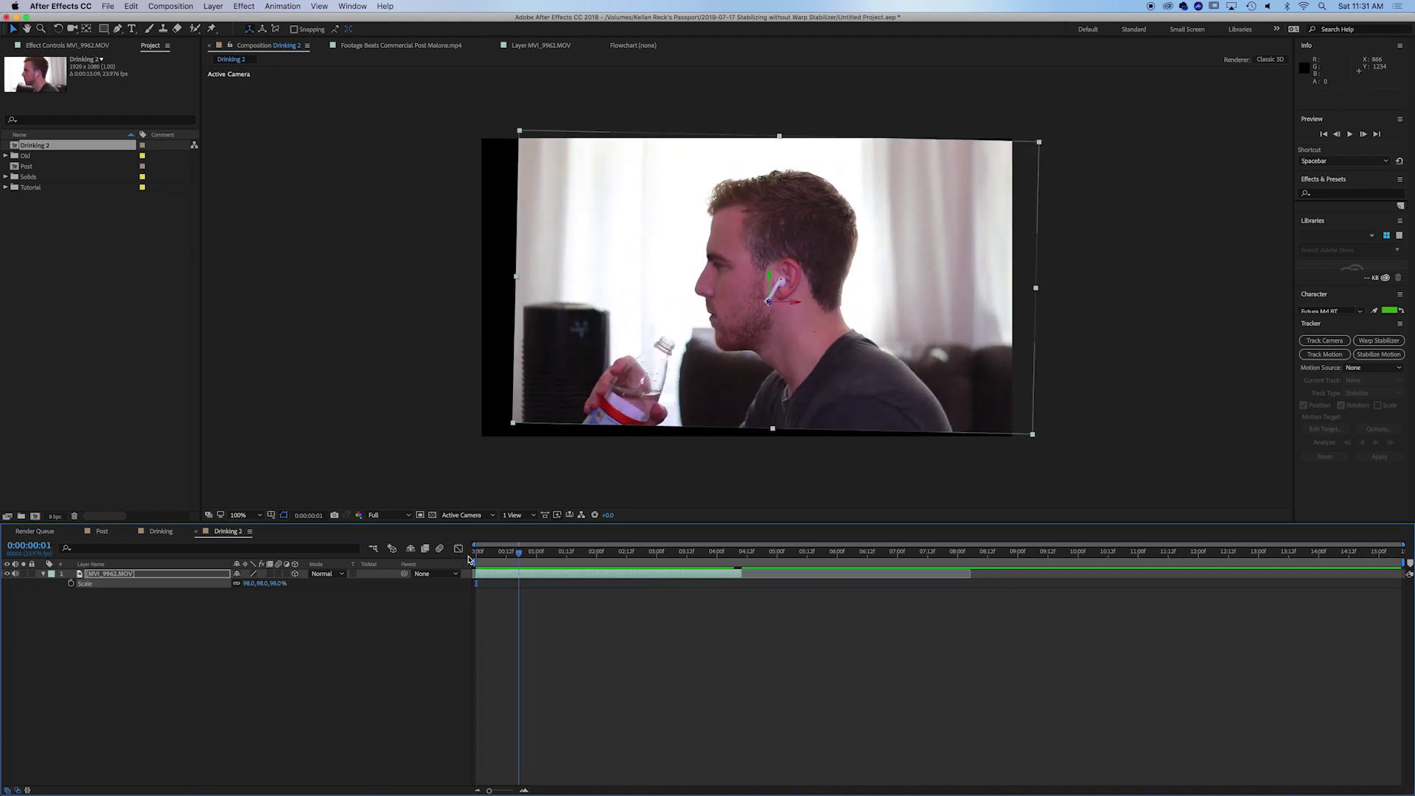
pyautogui.press('space')
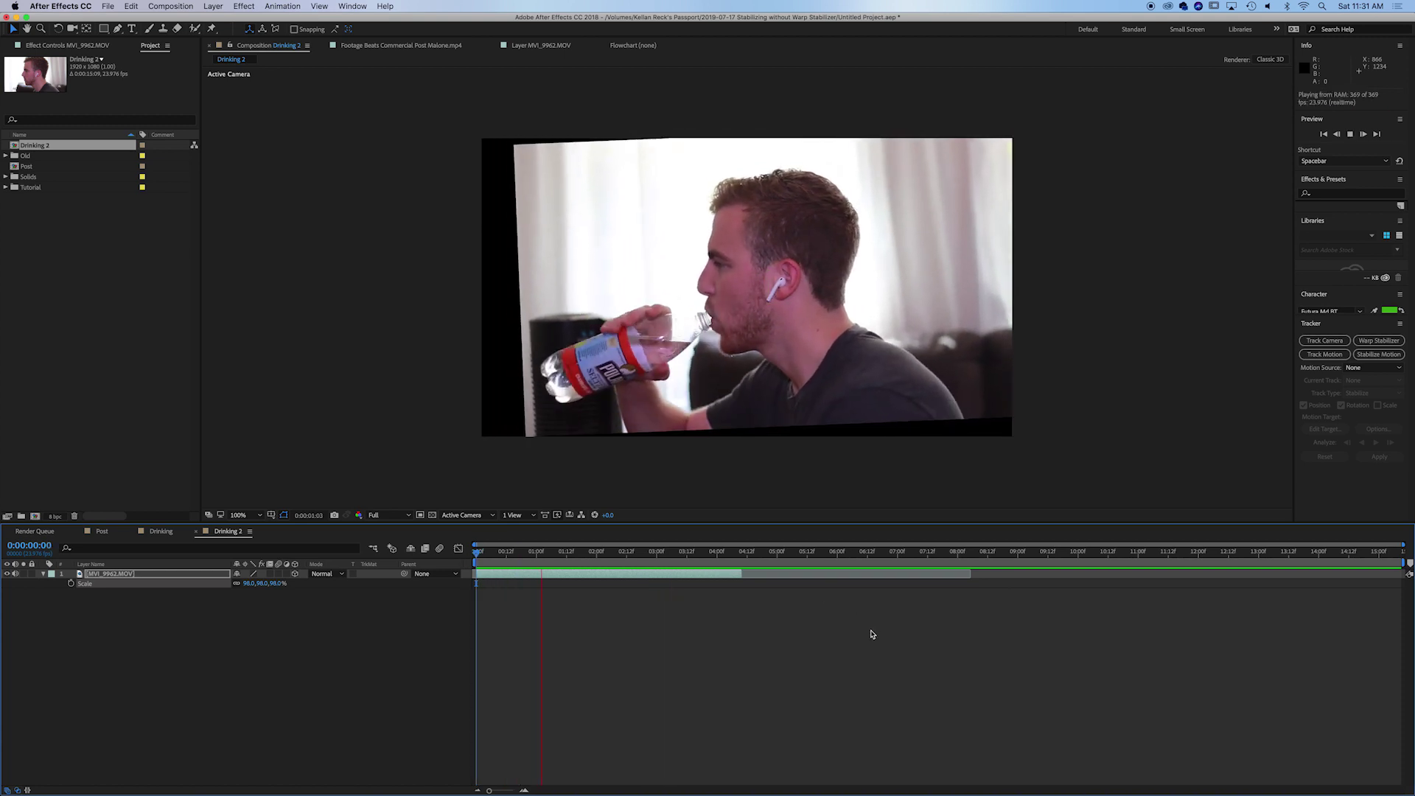